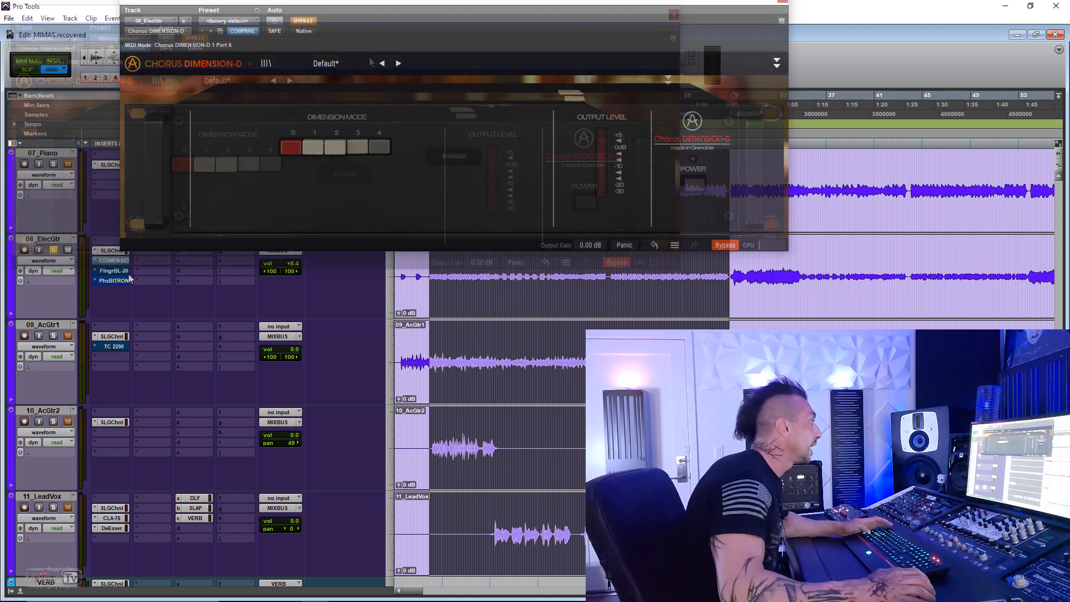
- View the Flanger BL-20 and Phaser BI-TRON inserts on the 08_ElecGtr track and close both plug-in windows
left_click(115, 274)
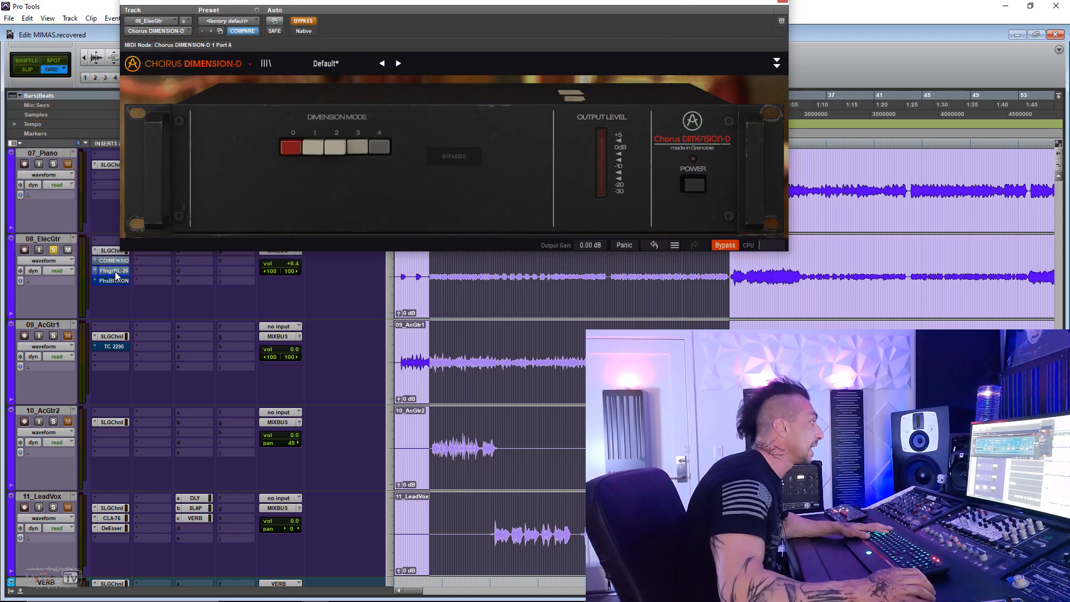
left_click_drag(439, 2, 476, 238)
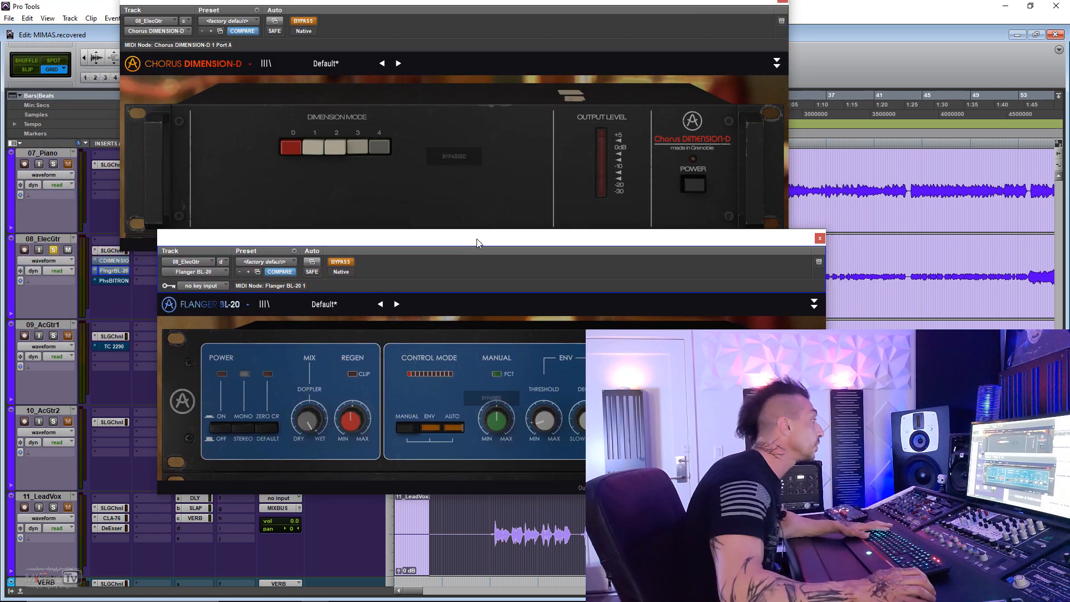
left_click(116, 280)
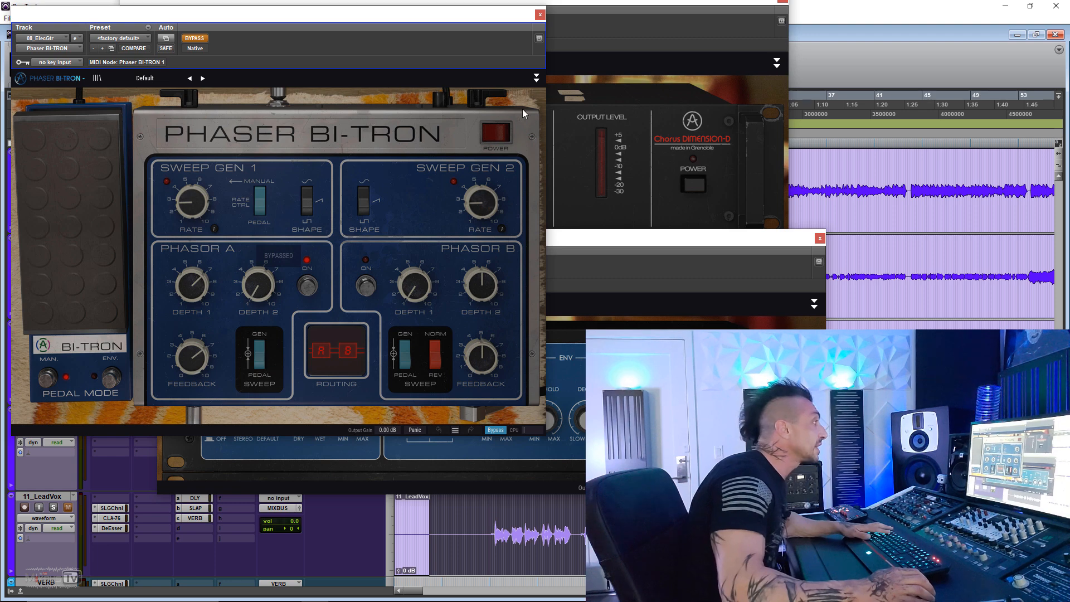
left_click(541, 16)
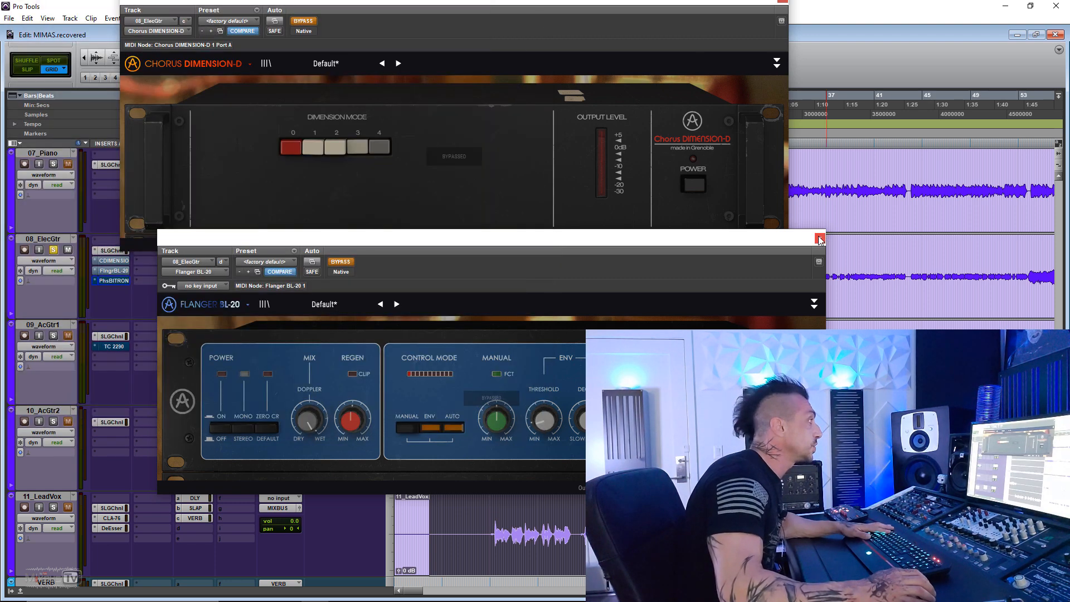
left_click(819, 238)
- Reposition the Chorus DIMENSION-D window, start playback and take the chorus out of bypass
left_click_drag(505, 1, 486, 6)
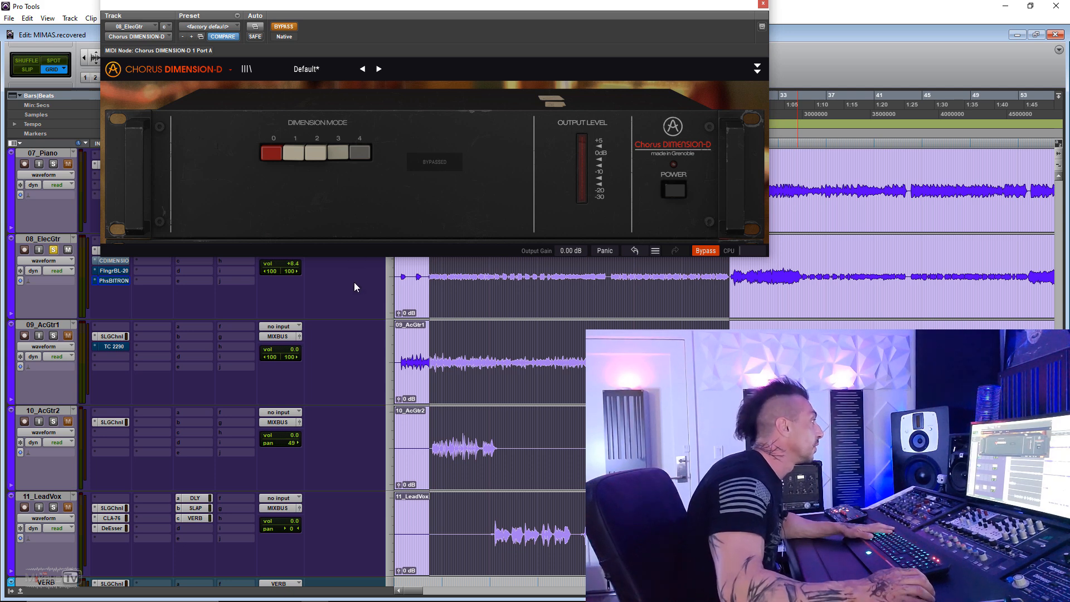
left_click(284, 27)
left_click_drag(311, 8, 308, 20)
left_click(285, 38)
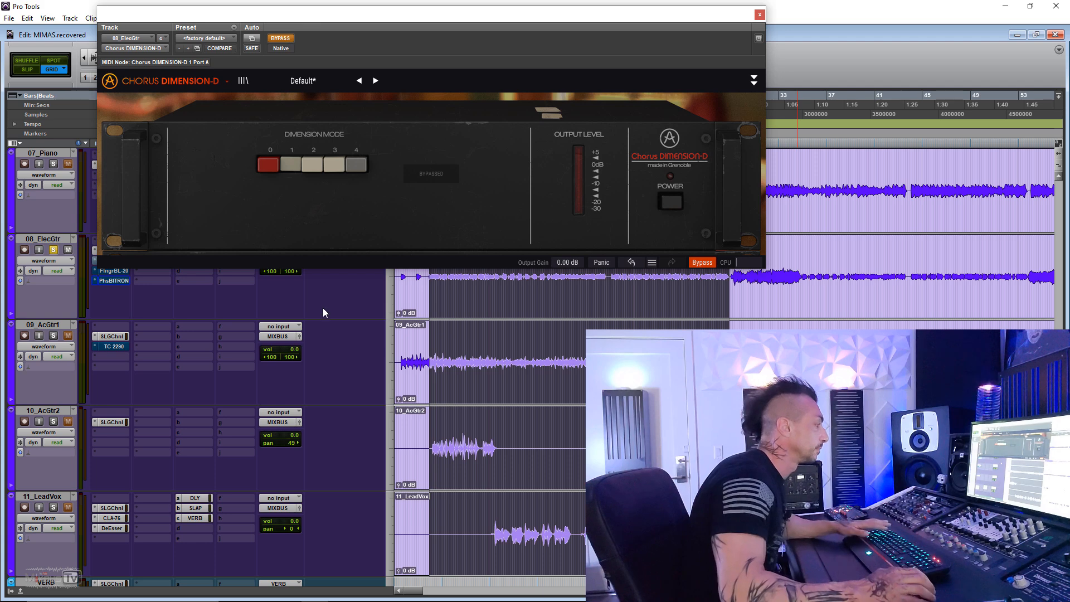
key("space")
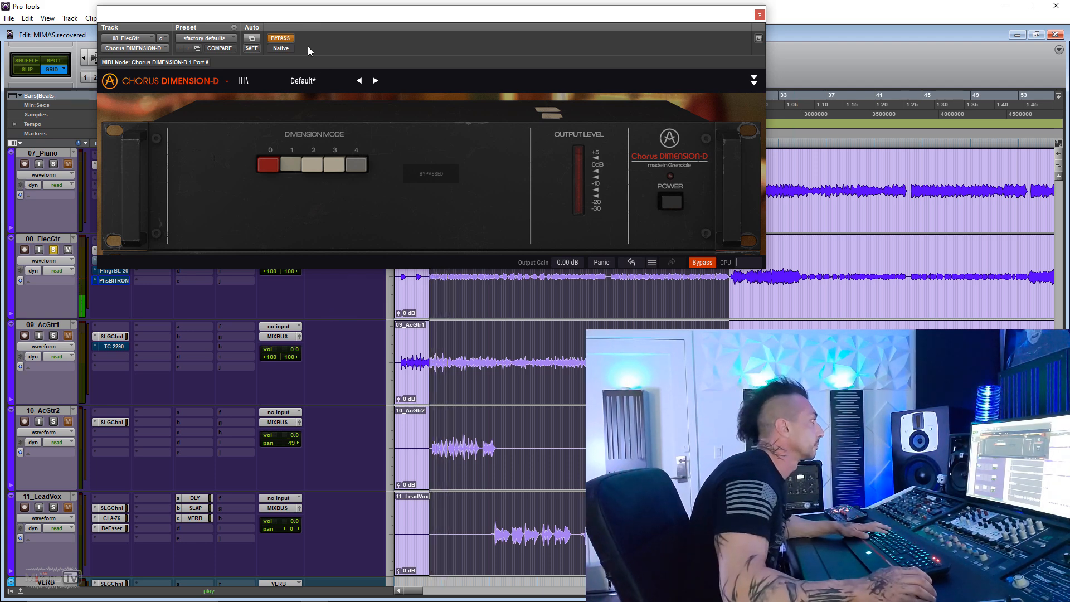
left_click(280, 38)
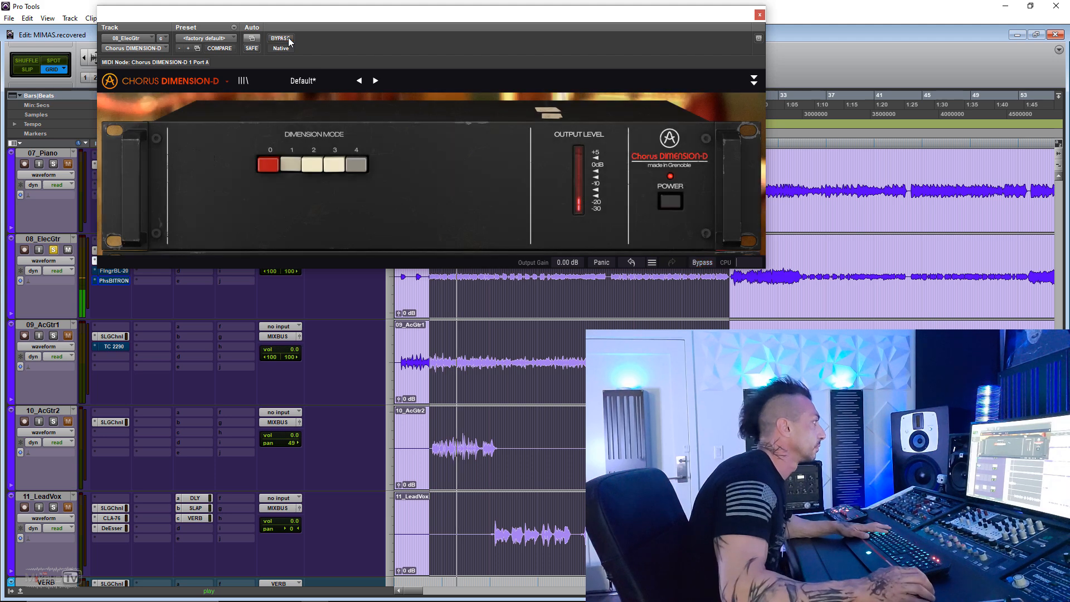
- Audition dimension modes 2 and 3 on the chorus, comparing mode 3 with the bypassed signal
left_click(313, 166)
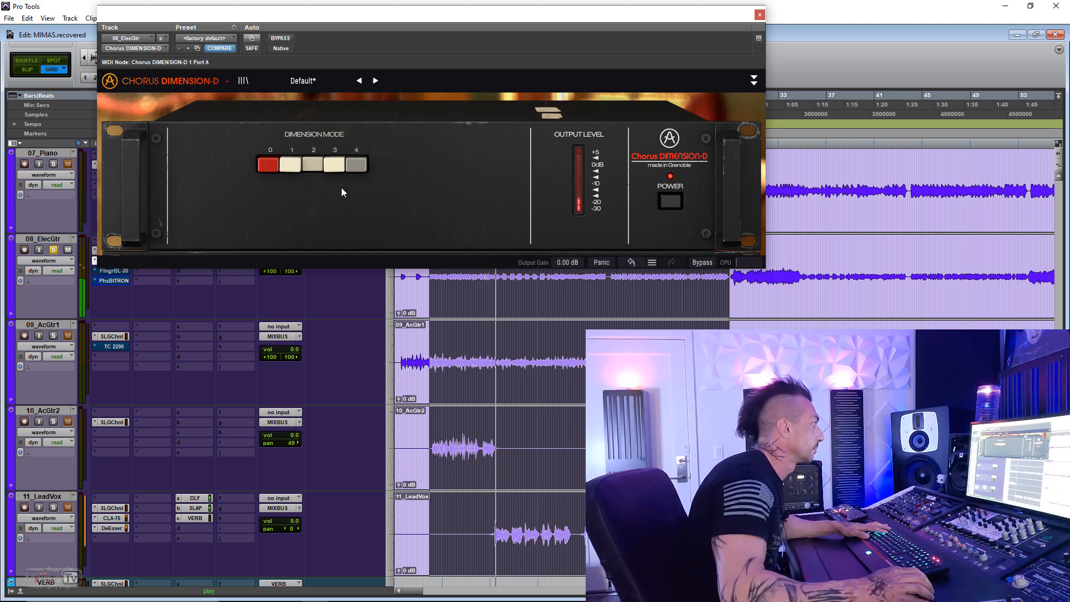
left_click(322, 166)
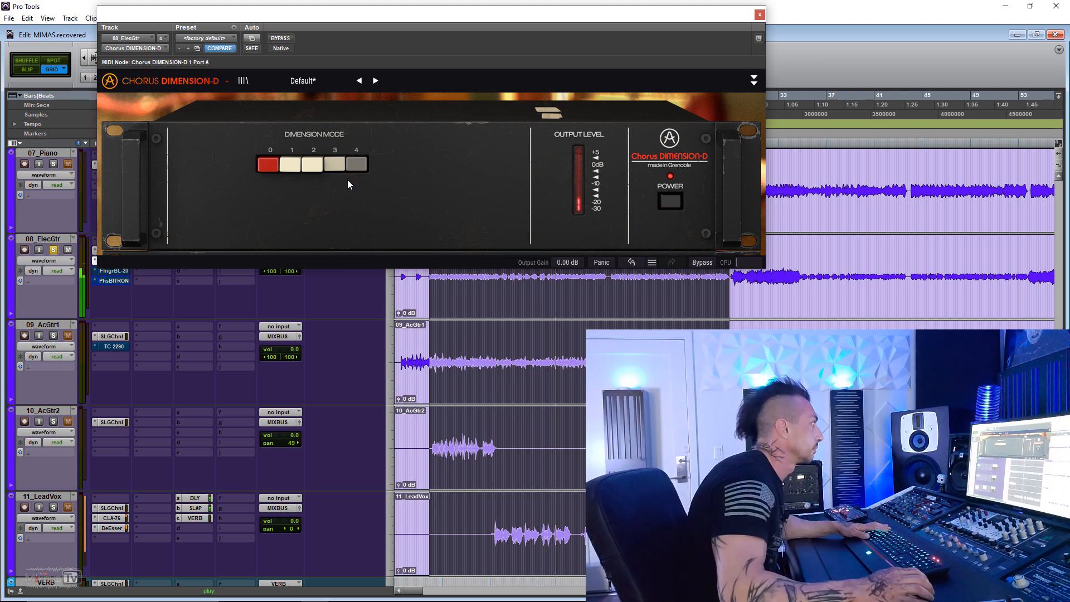
left_click(282, 38)
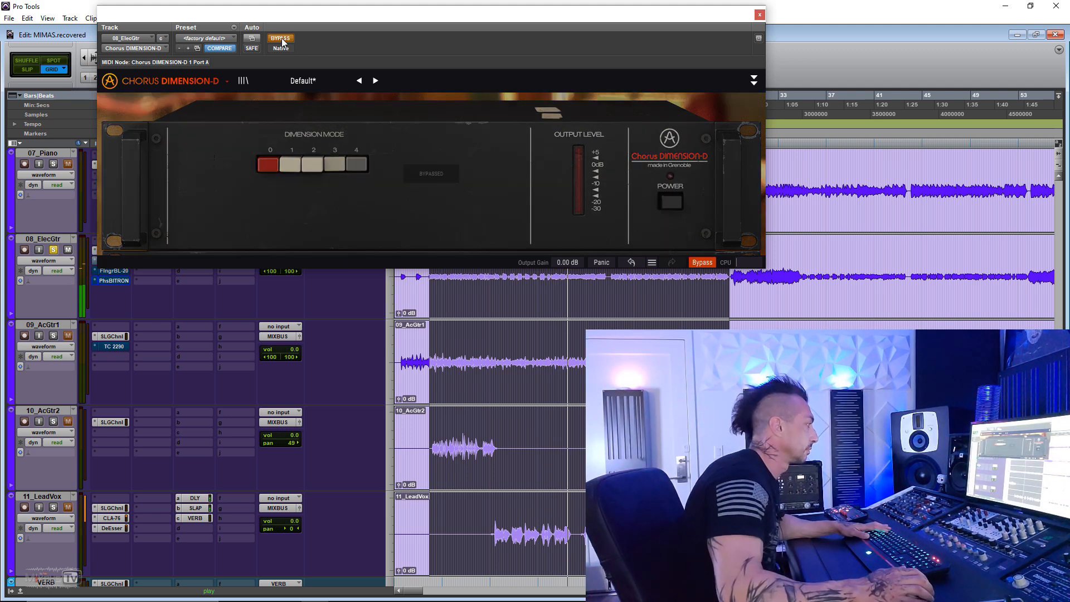
left_click(281, 39)
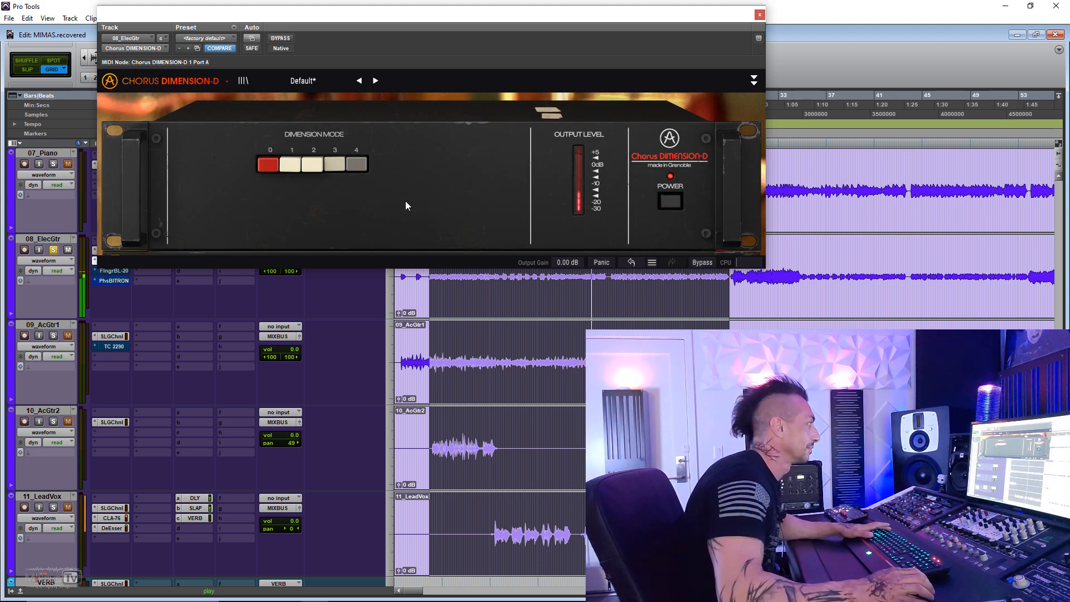
- Audition dimension modes 0, 3 and 1, engage mode 4 for more wet signal, and switch to mode 2
left_click(265, 166)
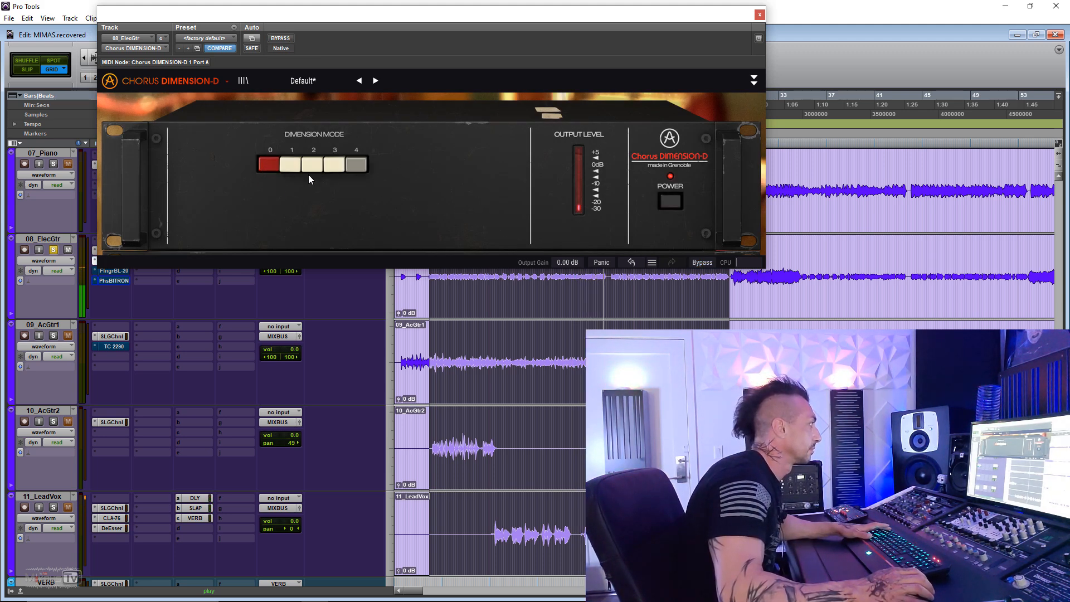
left_click(331, 167)
left_click(298, 165)
left_click(350, 167)
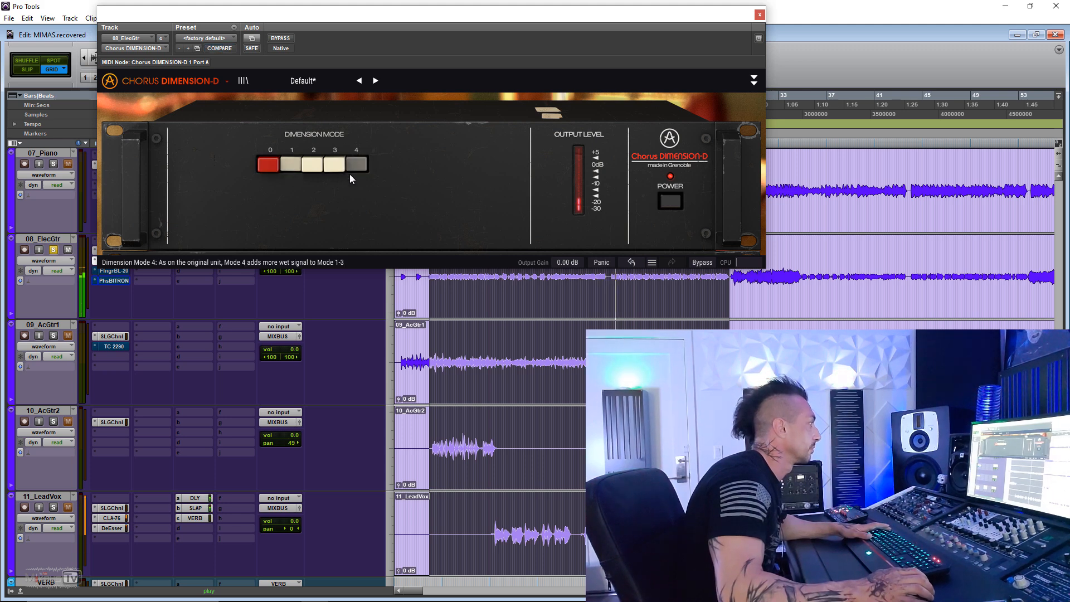
left_click(313, 168)
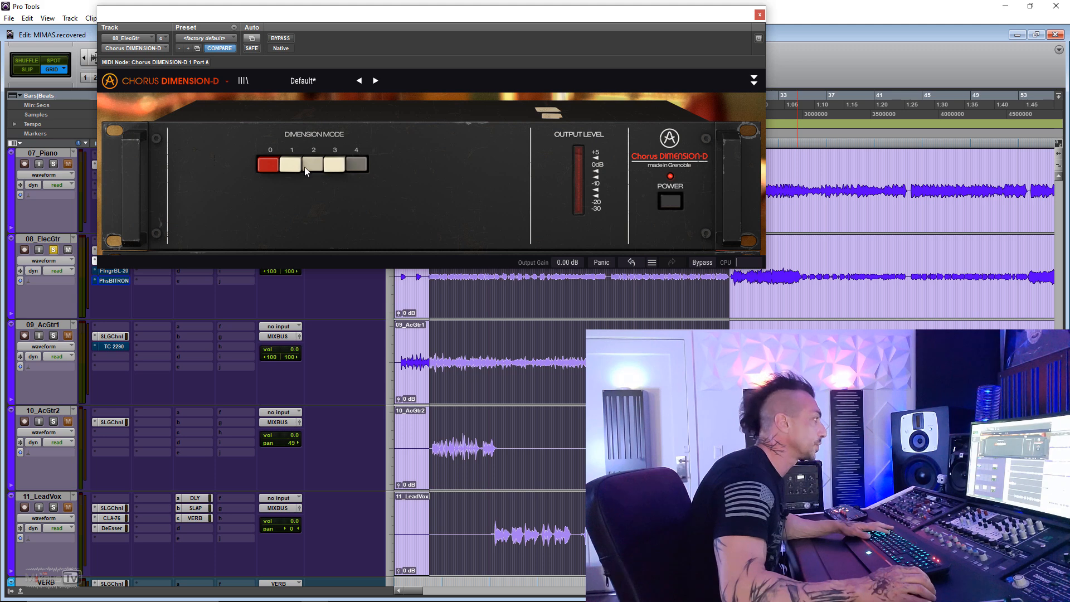
- Play the guitar track while comparing dimension modes 2 and 3, settling on mode 1 with mode 4 disengaged
key("space")
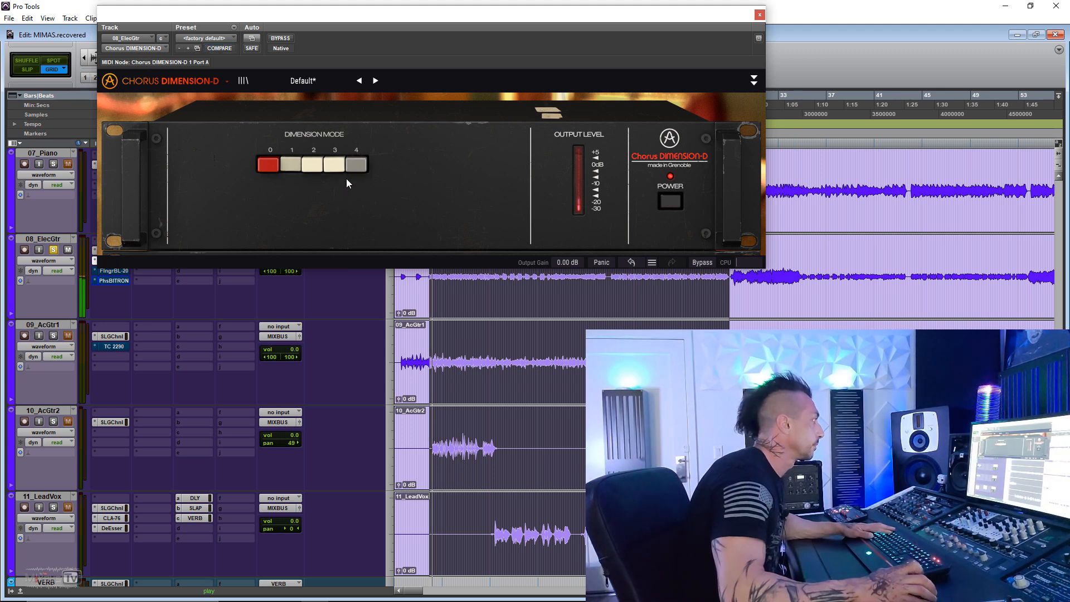
left_click(310, 164)
left_click(334, 165)
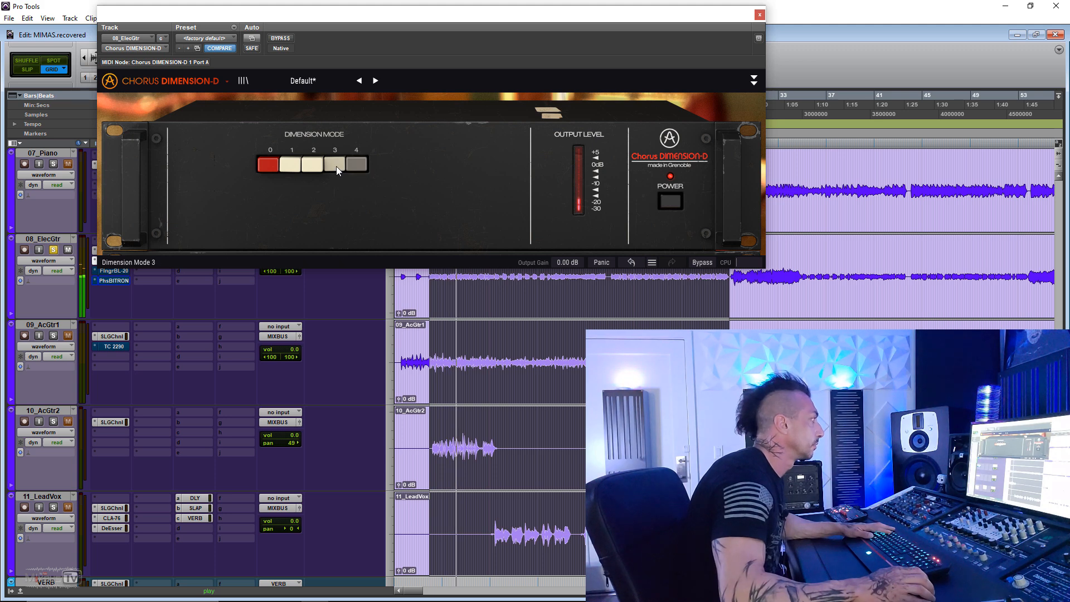
left_click(312, 167)
left_click(289, 165)
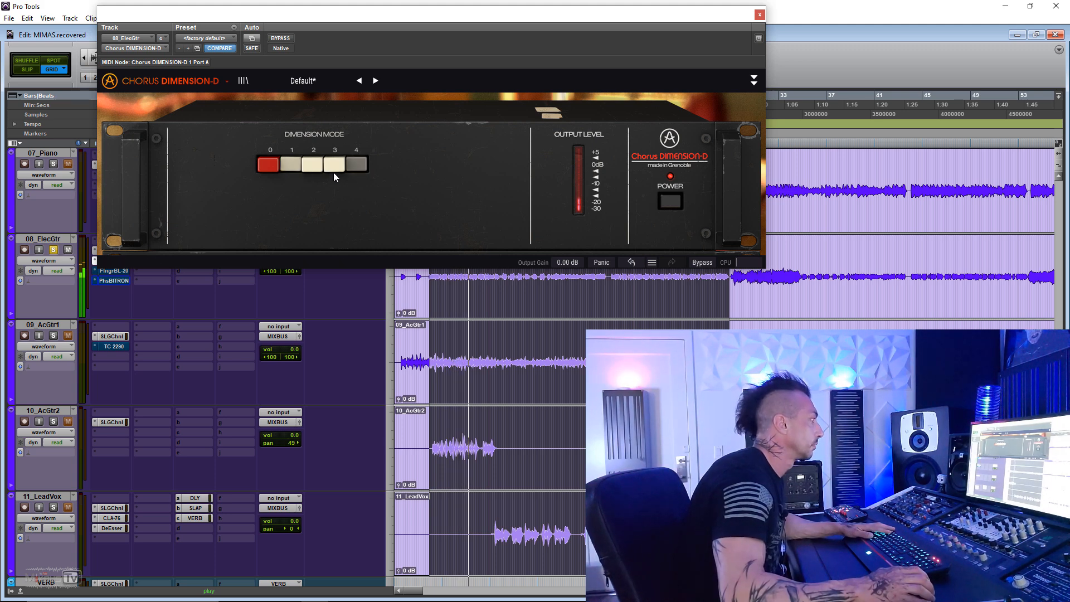
left_click(351, 165)
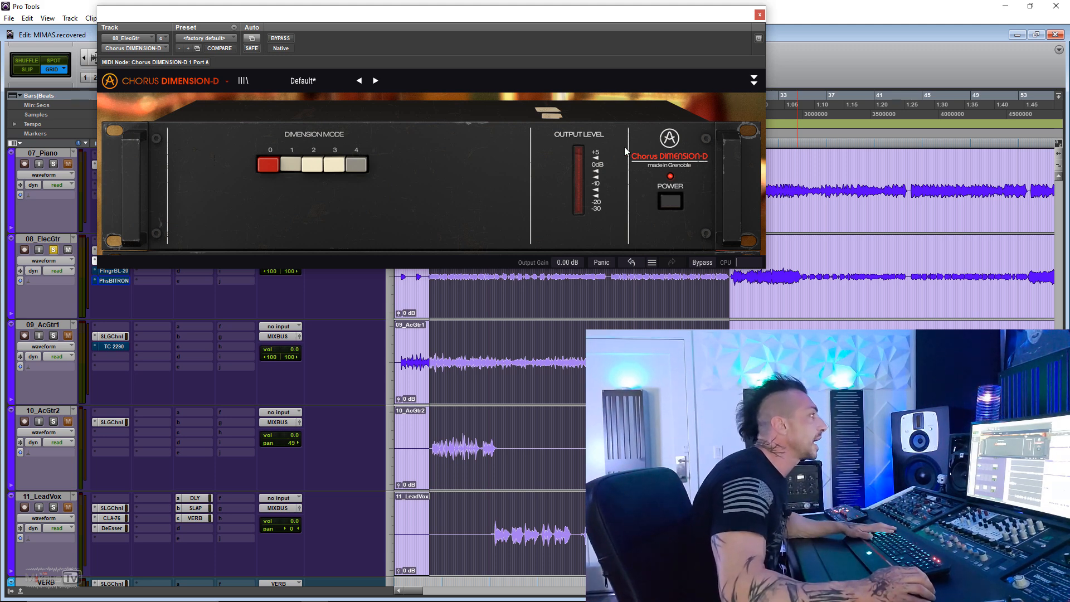
- Reveal the chorus's advanced controls and set Width to about midway between M and S
left_click(753, 81)
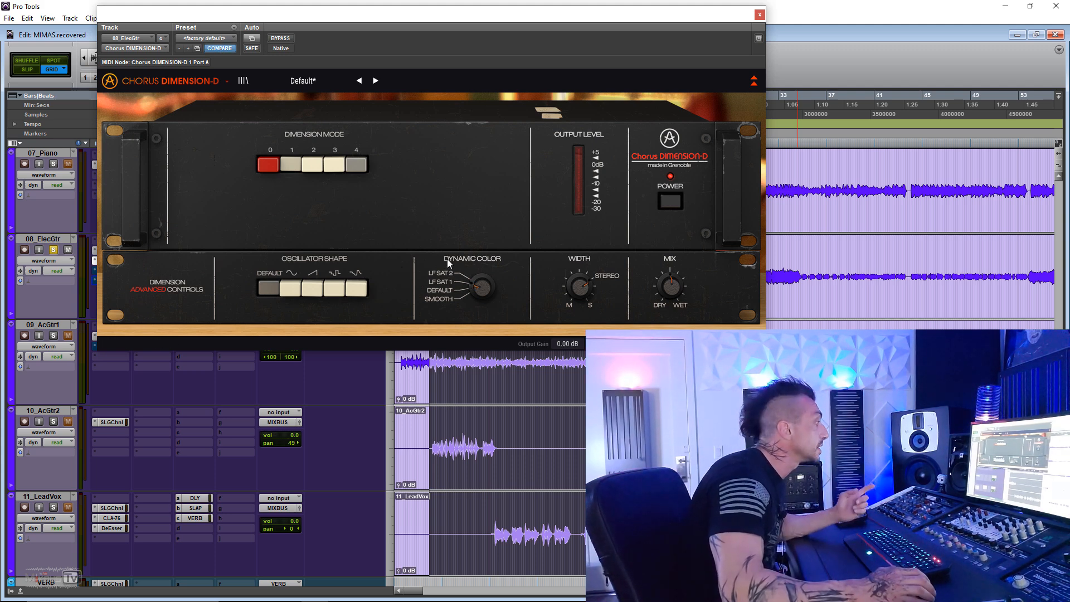
scroll(487, 286, "down", 2)
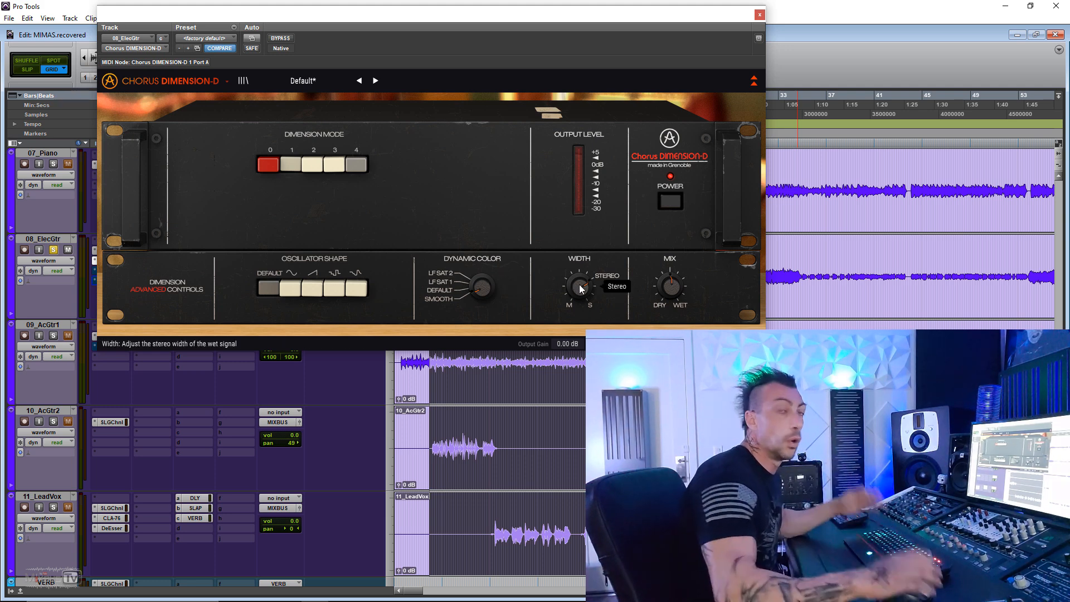
mouse_move(581, 284)
left_mouse_down()
mouse_move(582, 312)
mouse_move(582, 291)
left_mouse_up()
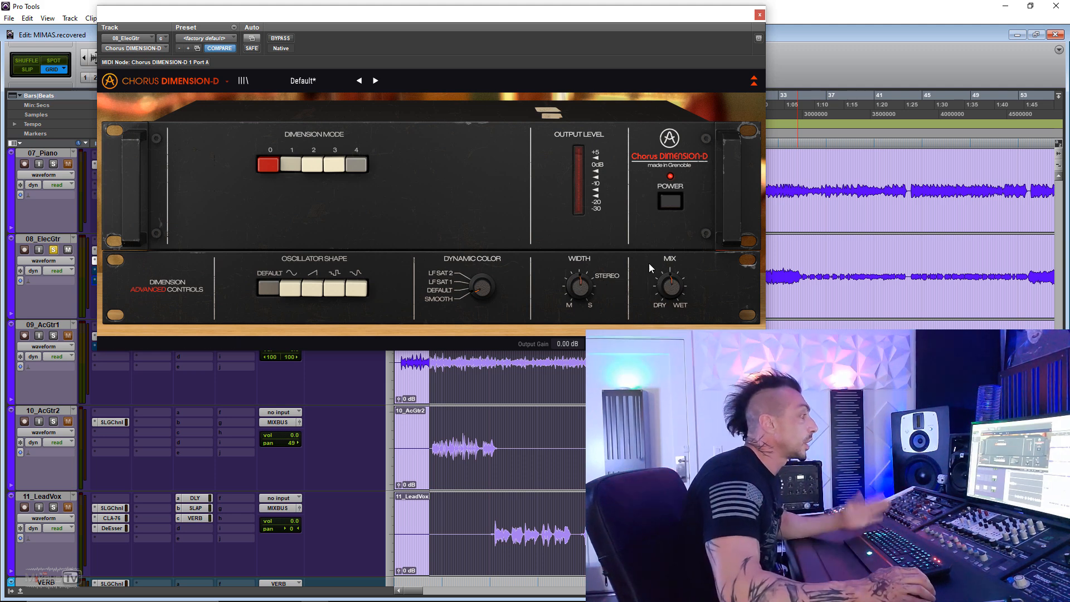
mouse_move(672, 287)
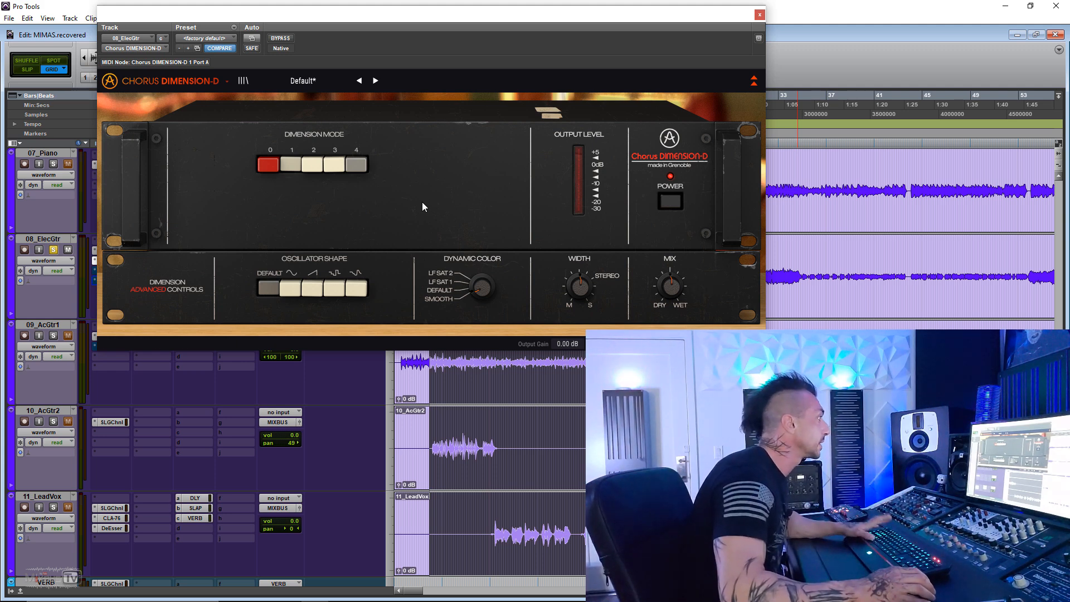
- Play the track and audition each oscillator shape in order, ending on the Sample & Glide shape
key("space")
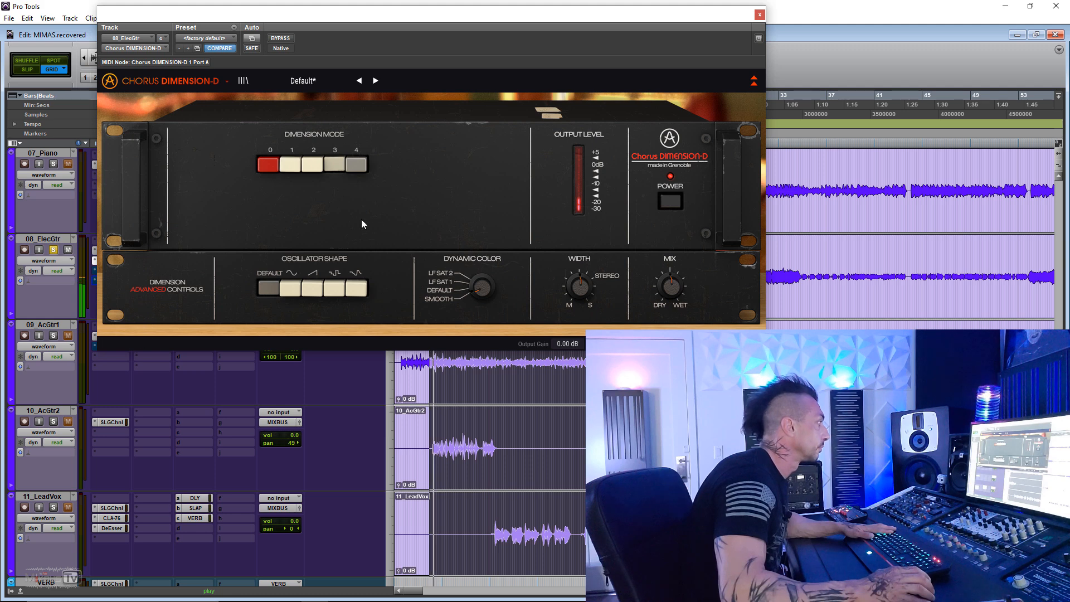
left_click(296, 286)
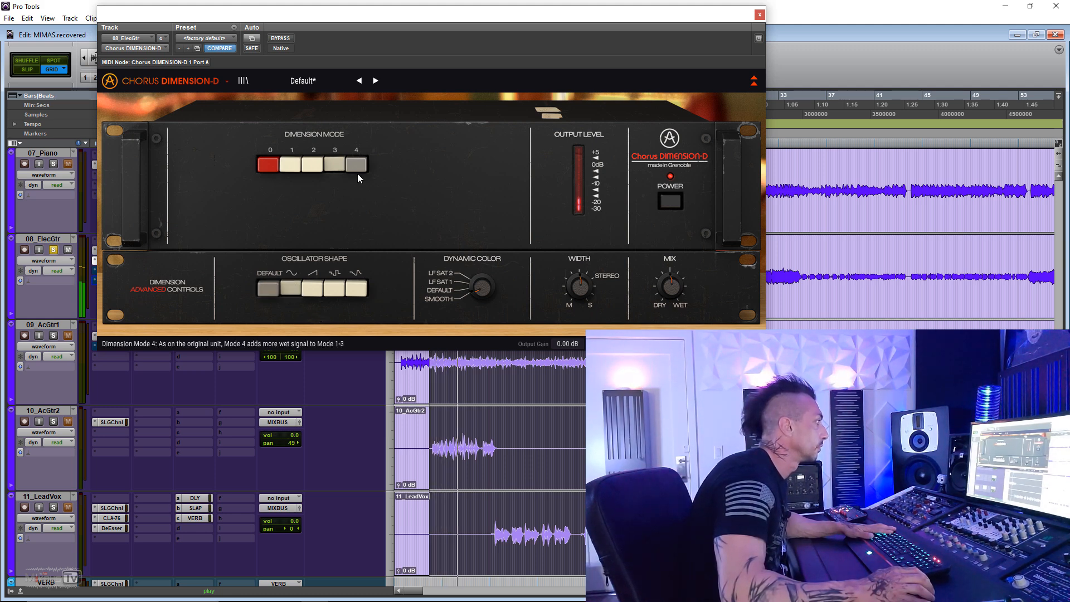
left_click(313, 286)
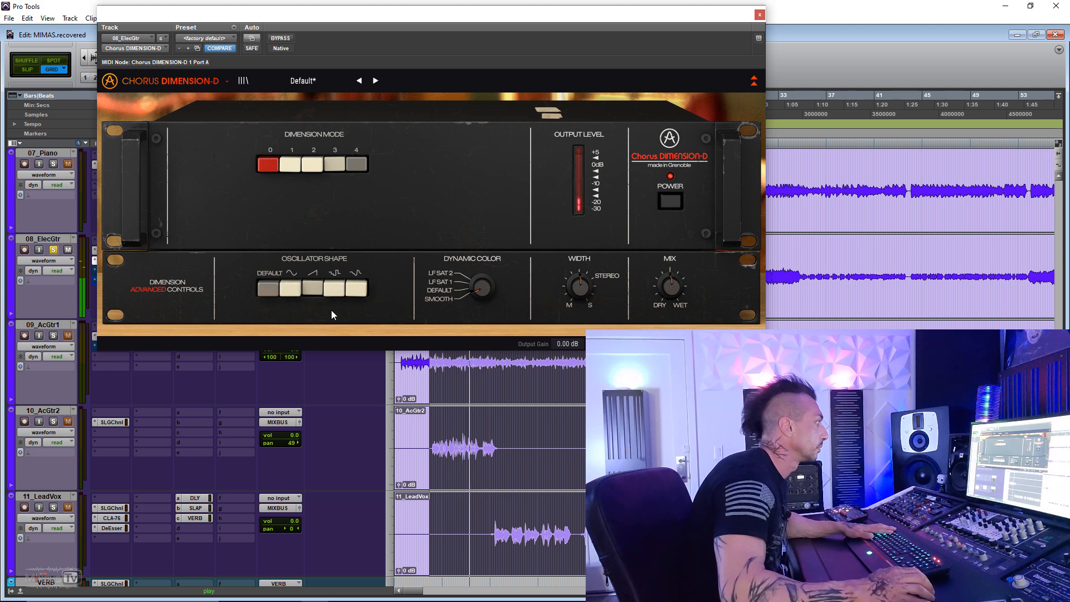
left_click(334, 288)
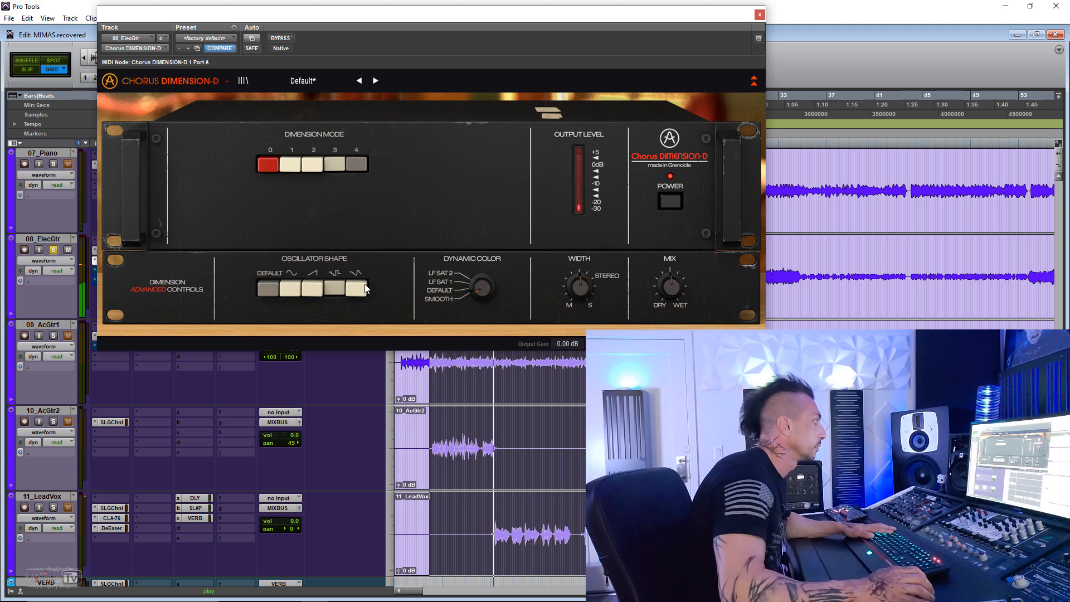
left_click(357, 289)
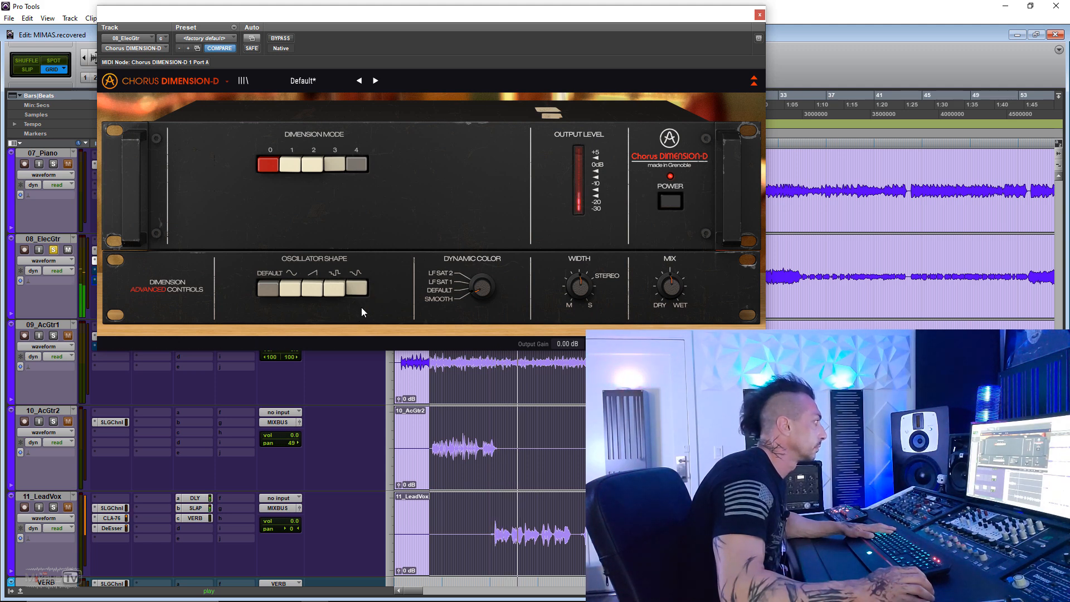
- Try the Dynamic Color settings on the chorus and turn Width up to Stereo
mouse_move(480, 287)
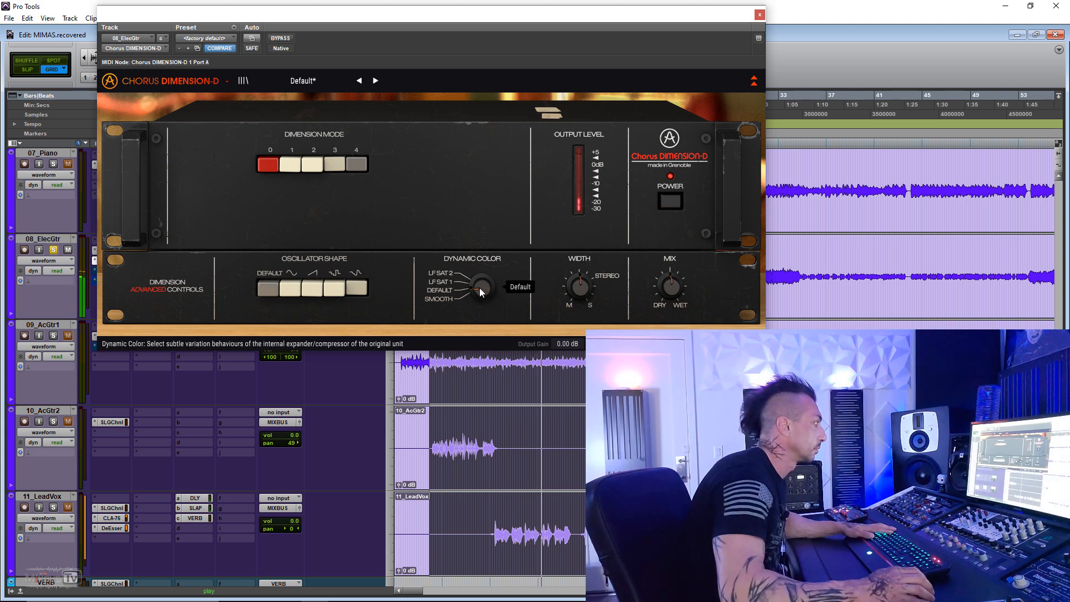
left_click_drag(479, 289, 480, 283)
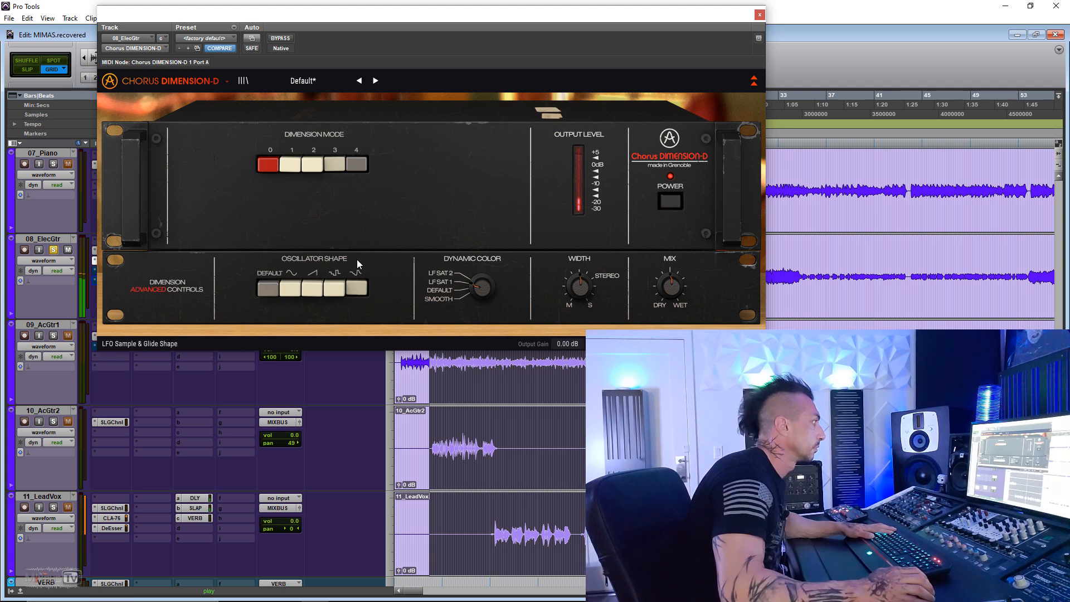
left_click_drag(579, 286, 580, 270)
left_click_drag(477, 284, 477, 276)
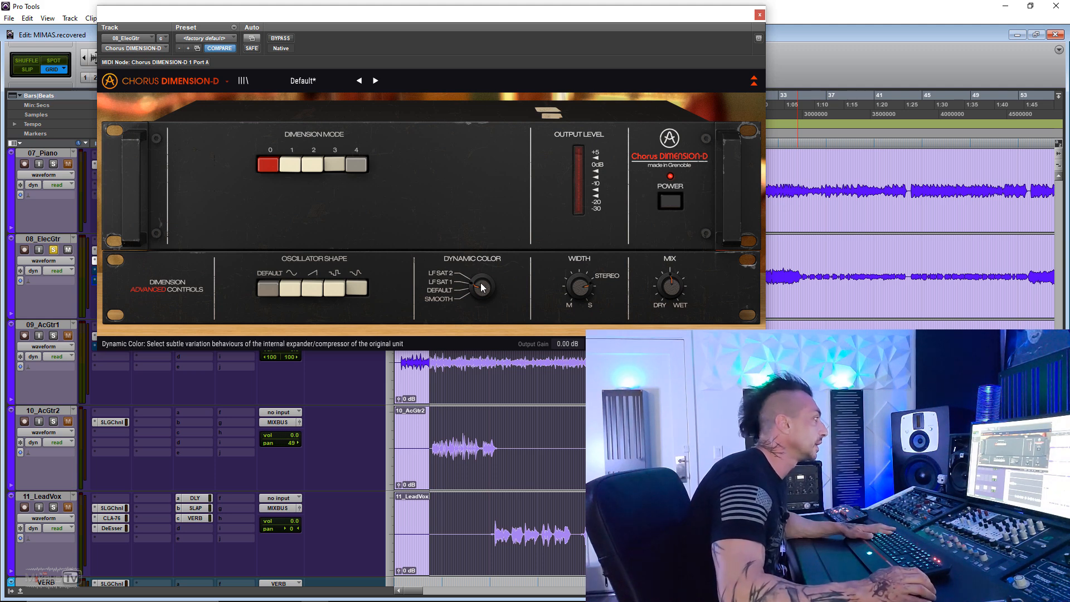
- Insert the multichannel D-Verb reverb after the chorus on 08_ElecGtr and reopen the chorus window beside it
left_click_drag(298, 15, 345, 13)
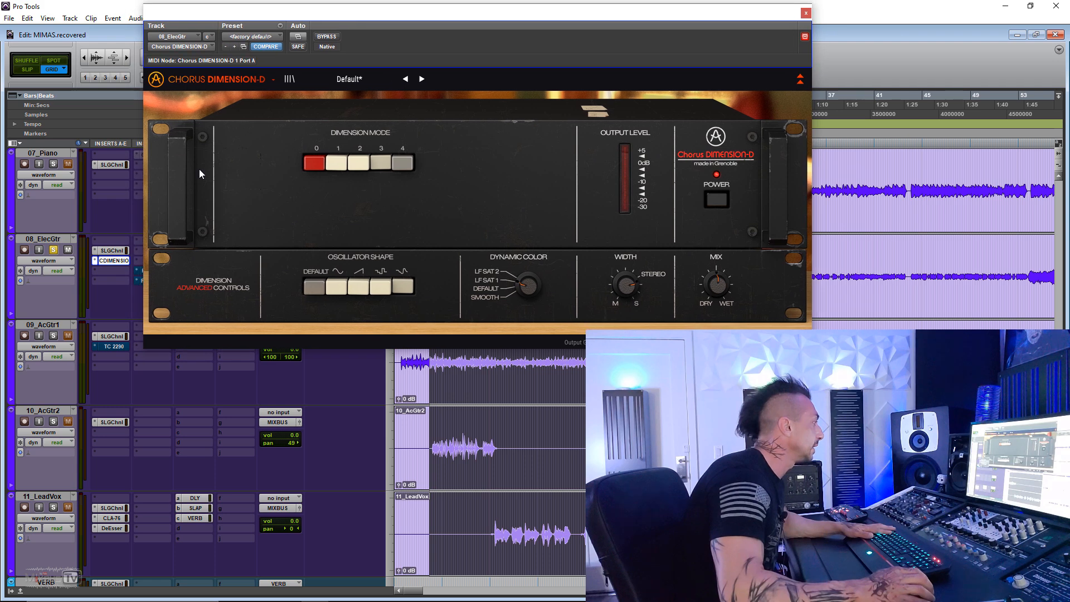
left_click(112, 272)
mouse_move(188, 314)
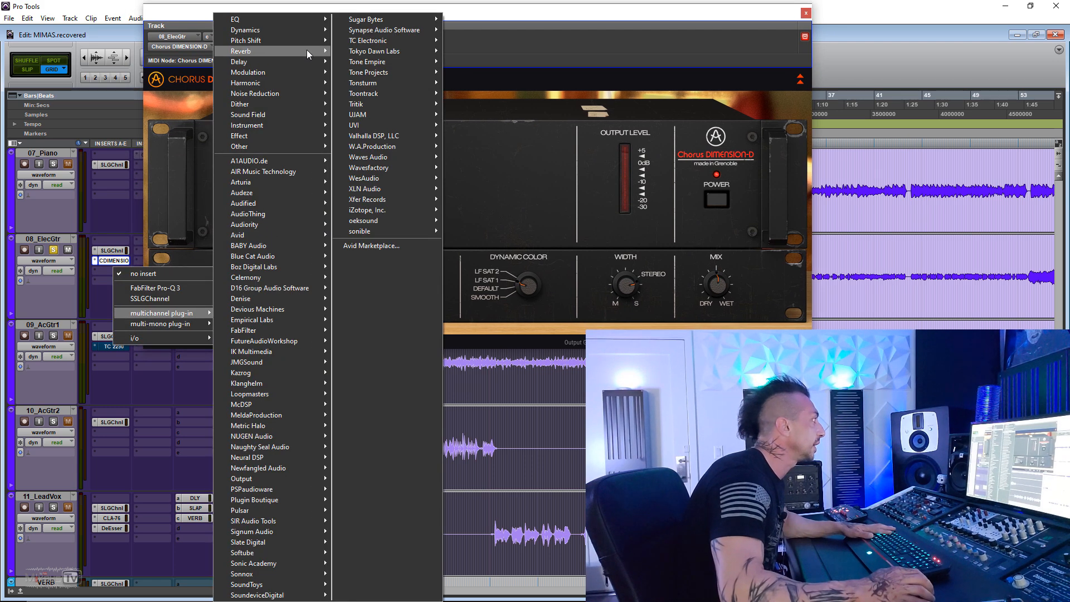
mouse_move(306, 49)
left_click(369, 71)
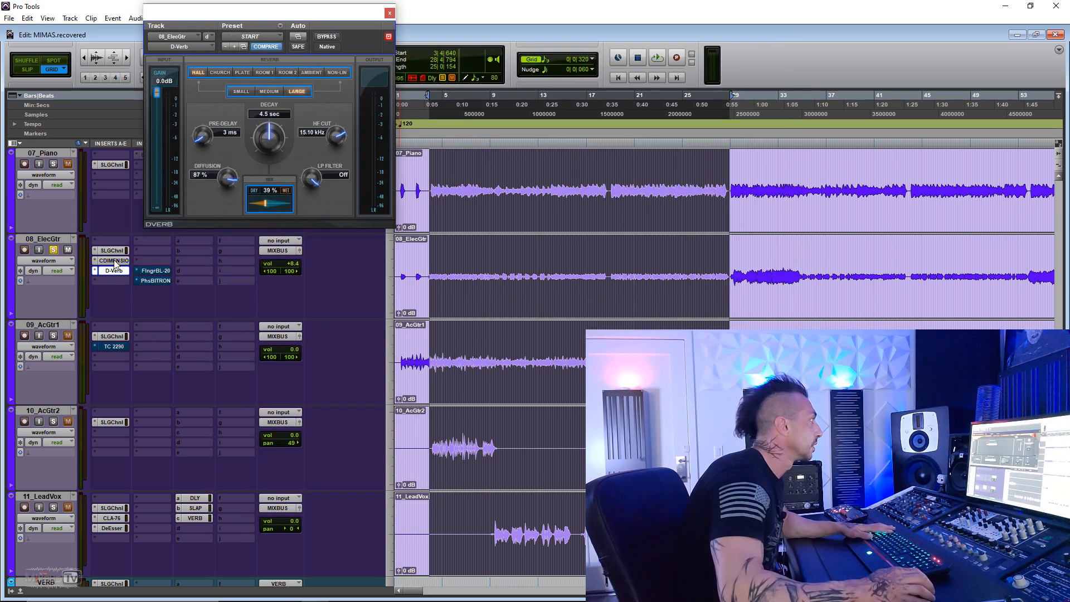
left_click(110, 260)
left_click_drag(362, 22, 660, 9)
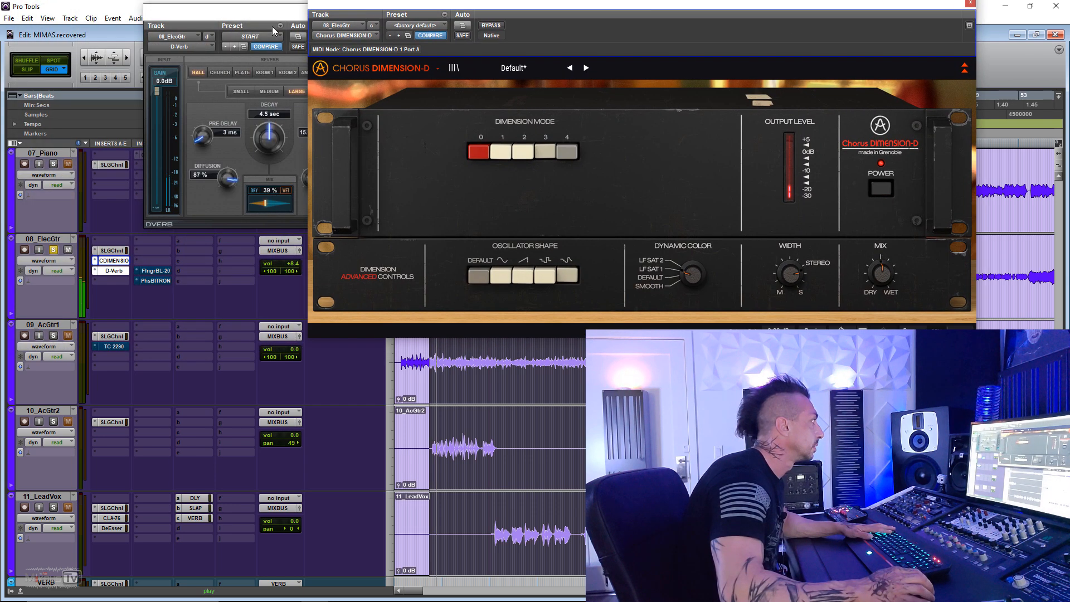
- Move the D-Verb and chorus windows apart and set the reverb to Room 1 with a 528 ms decay
left_click_drag(262, 11, 187, 14)
left_click_drag(489, 11, 469, 14)
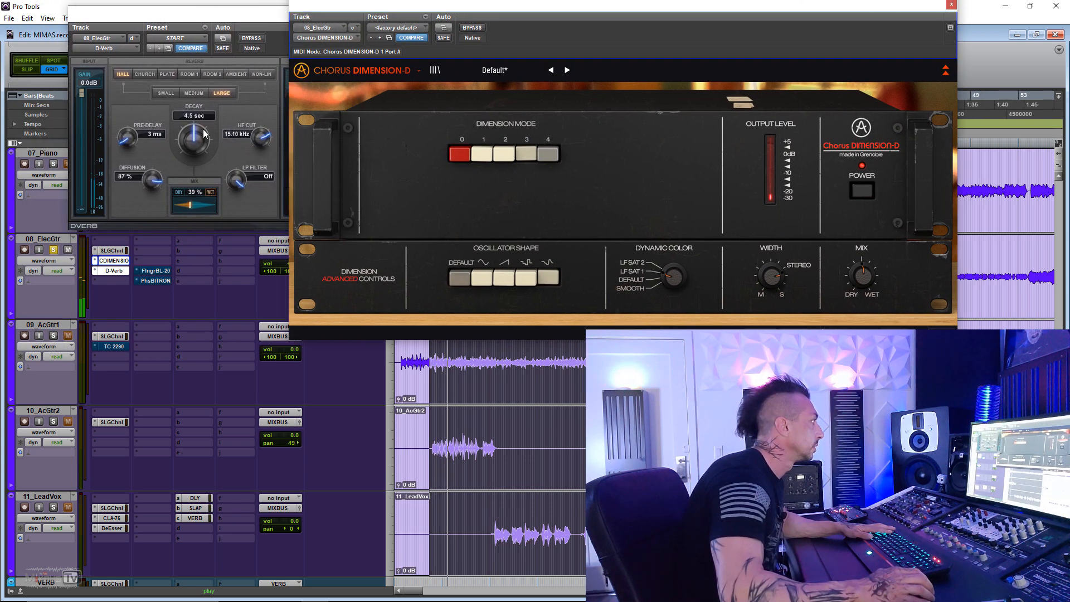
left_click_drag(193, 139, 189, 161)
mouse_move(190, 205)
left_mouse_down()
mouse_move(180, 207)
mouse_move(190, 207)
left_mouse_up()
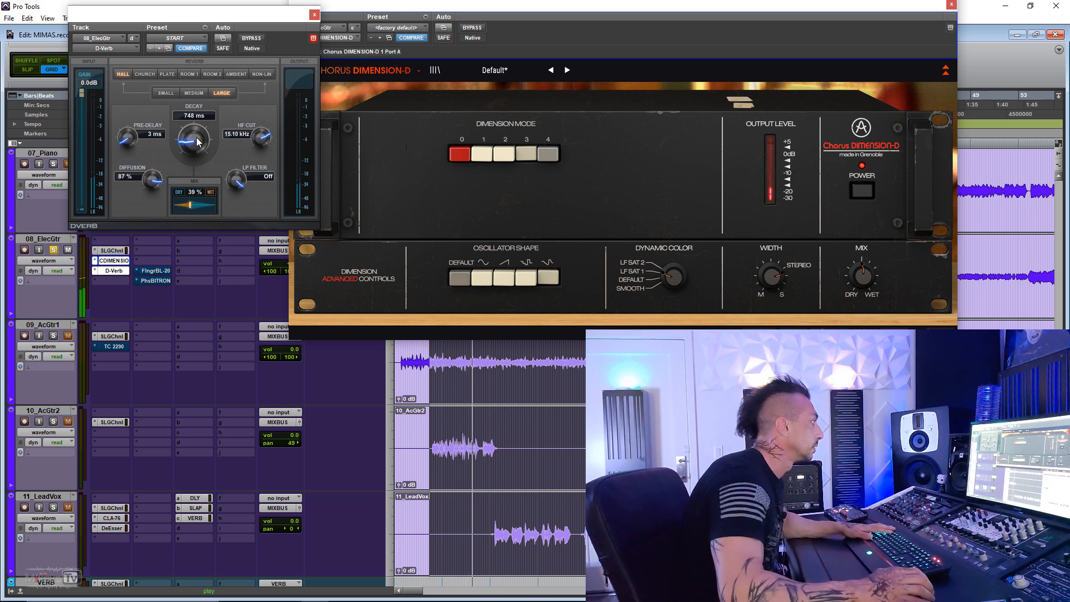
left_click_drag(195, 149, 188, 118)
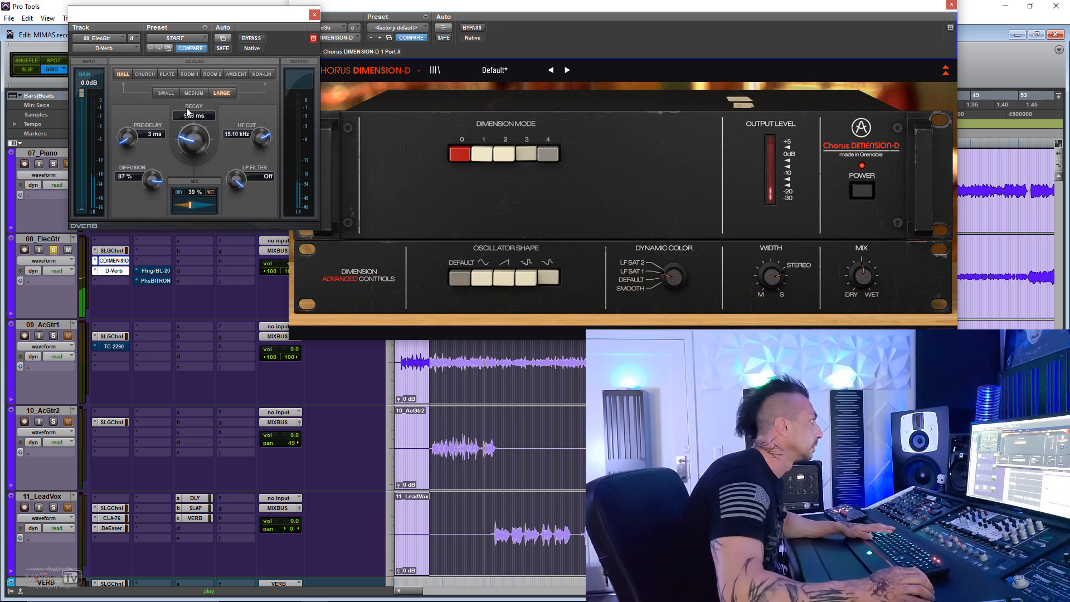
left_click(189, 74)
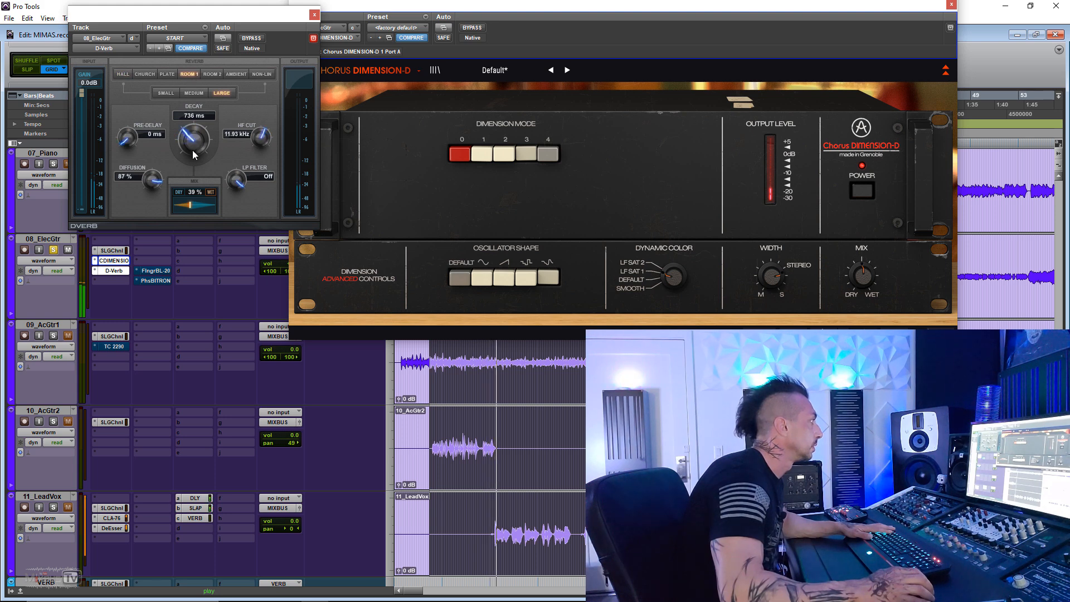
left_click_drag(195, 155, 196, 168)
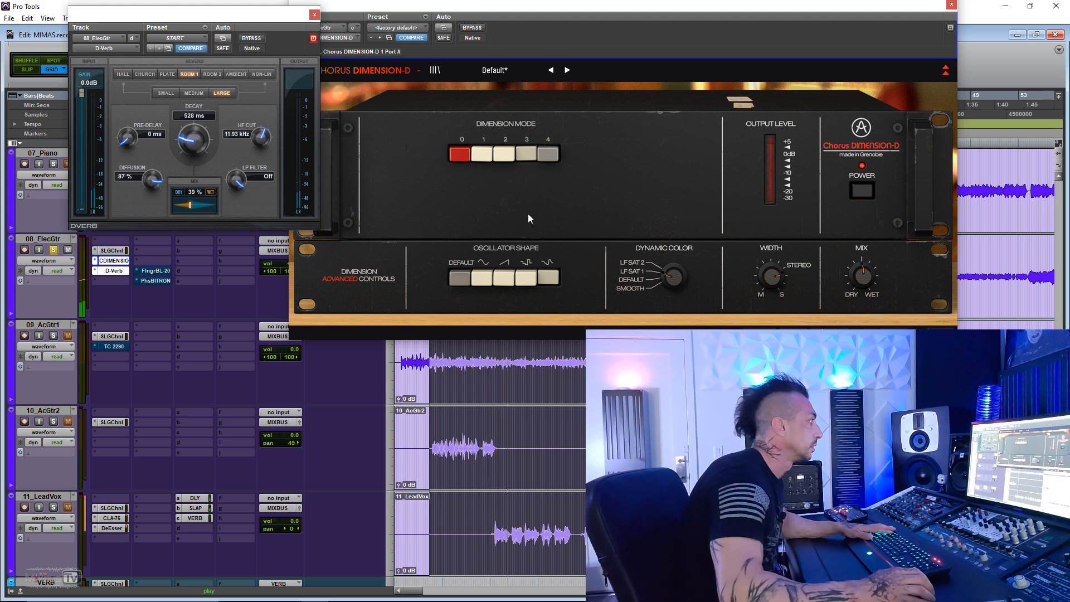
- Select the chorus's fourth oscillator shape and lower the D-Verb mix to 30% during playback
left_click(529, 277)
mouse_move(194, 205)
left_mouse_down()
mouse_move(180, 210)
mouse_move(191, 205)
left_mouse_up()
left_click(663, 277)
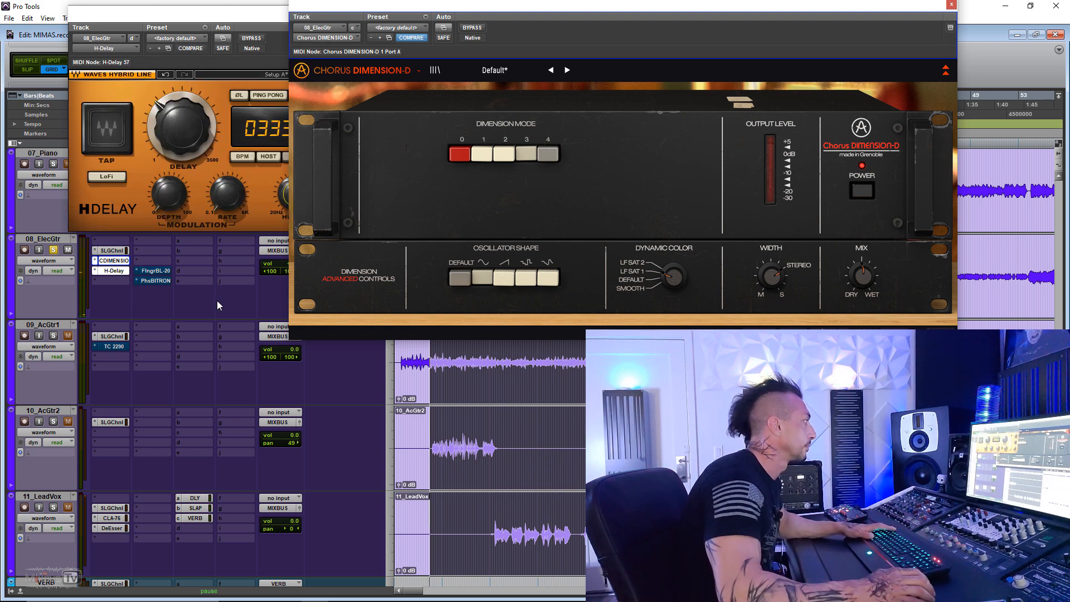
key("space")
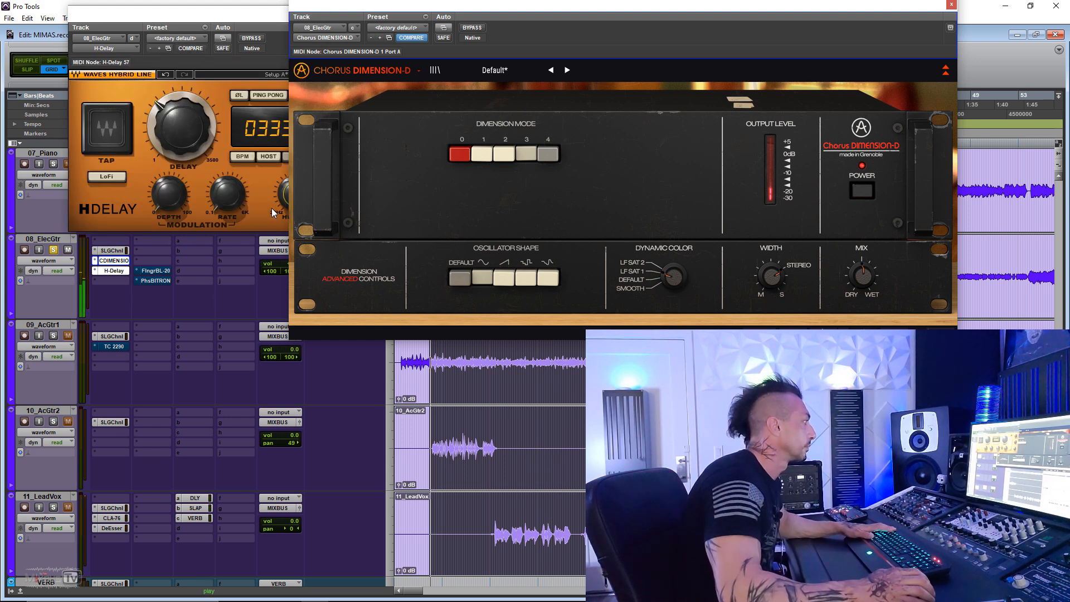
- Raise the H-Delay's high-pass filter slightly and fine-tune its dry/wet balance on 08_ElecGtr
left_click(276, 199)
left_click_drag(295, 194, 295, 187)
left_click_drag(457, 104, 457, 107)
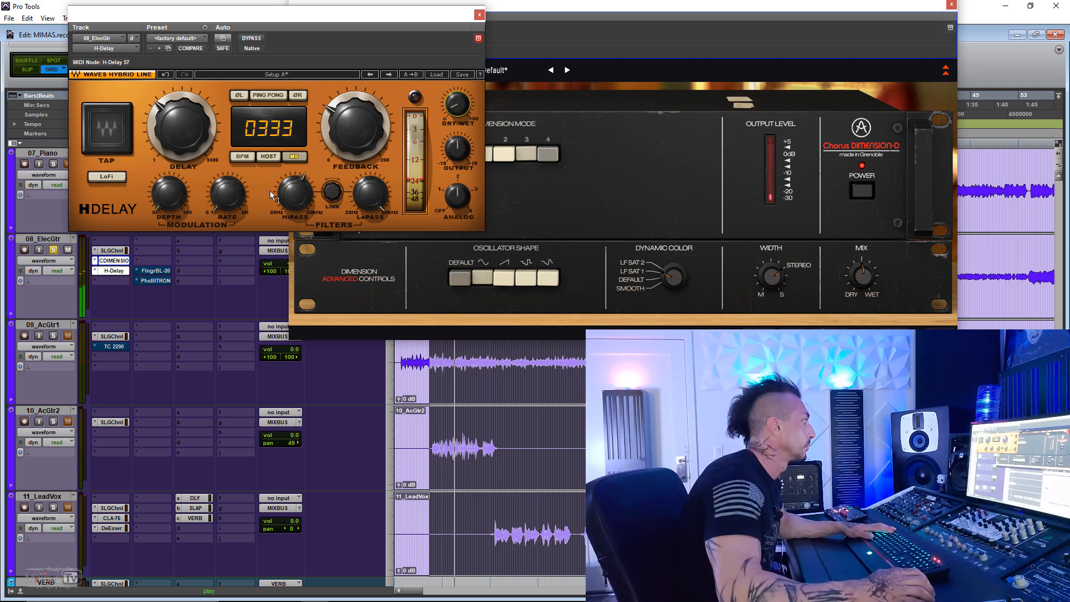
- Compare the guitar with the chorus bypassed and active, then try the sawtooth oscillator shape and return to Default
left_click(600, 155)
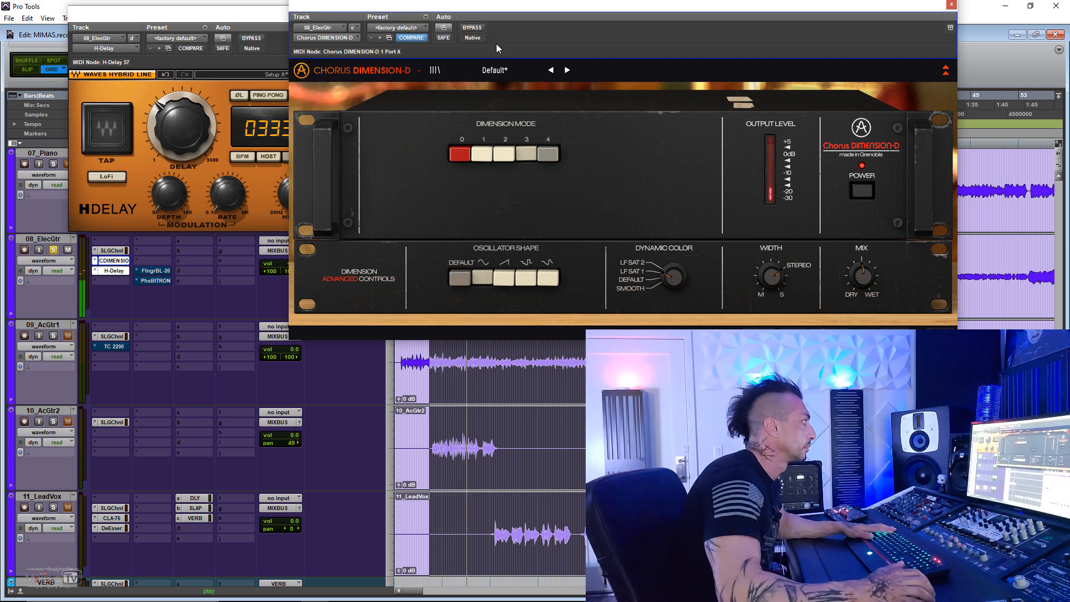
left_click(482, 29)
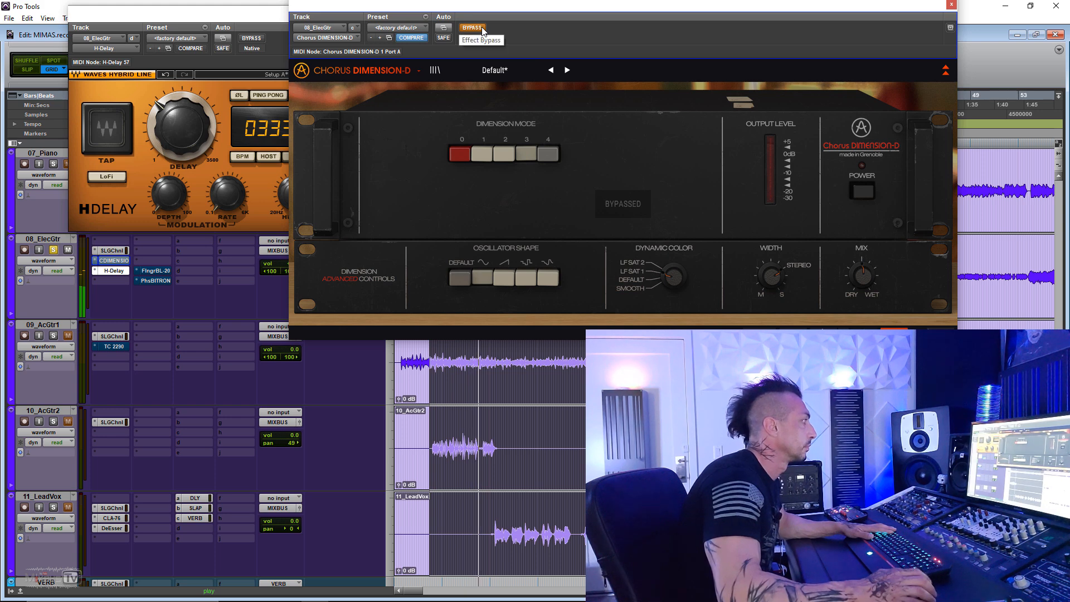
left_click(482, 28)
left_click(504, 278)
left_click(458, 278)
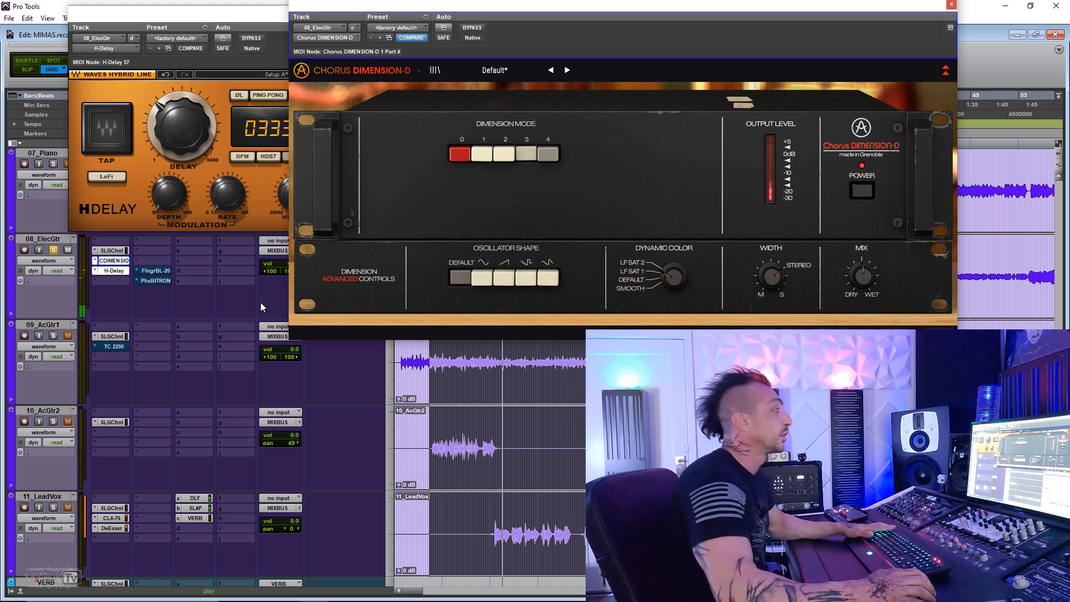
- Close the chorus and H-Delay windows
left_click(950, 5)
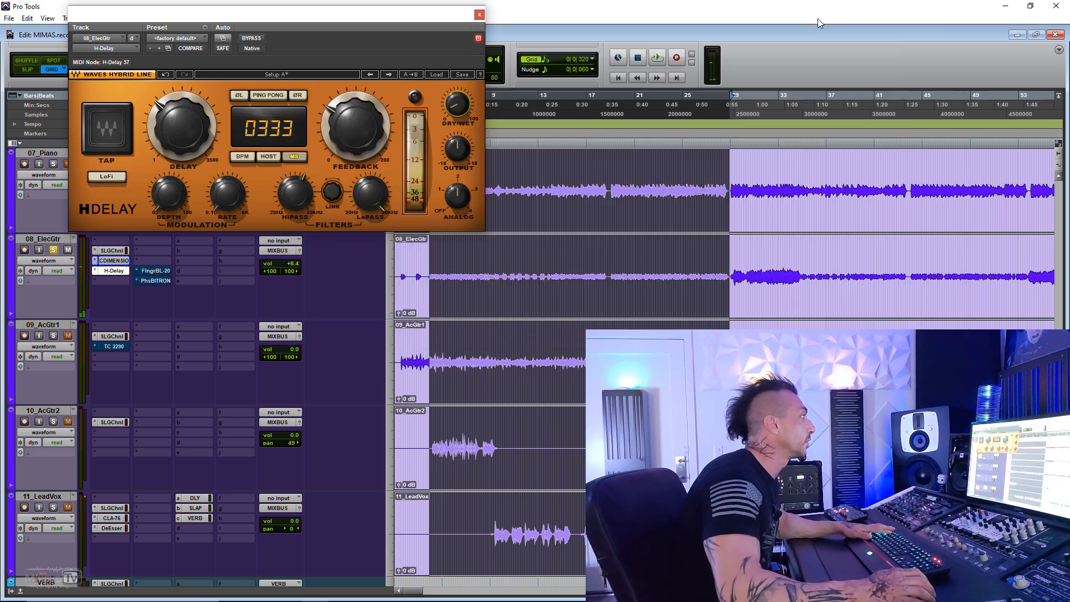
left_click(479, 15)
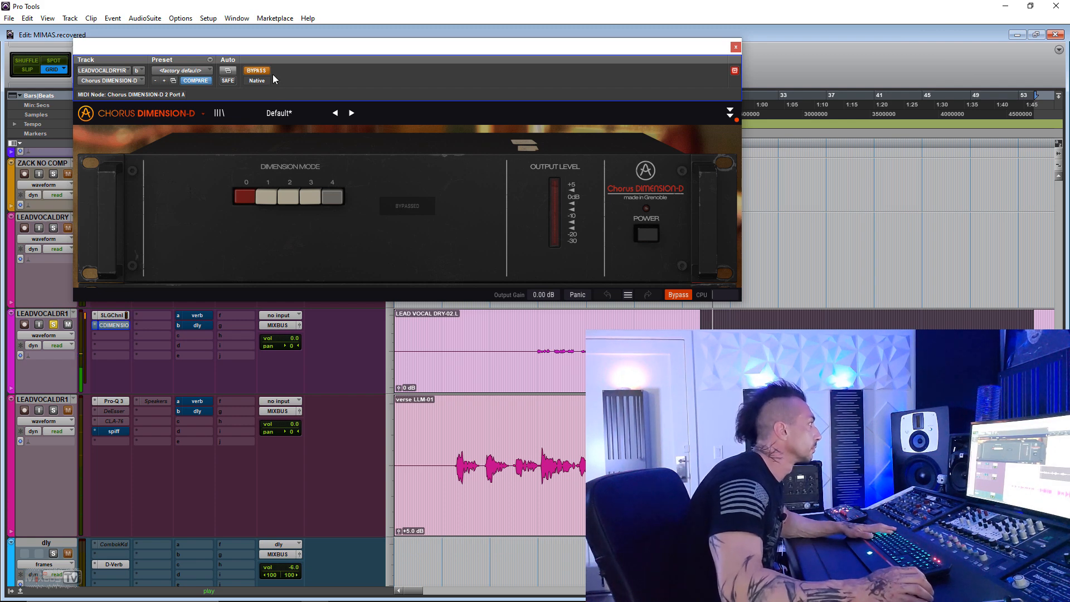
- Take the chorus on the soloed lead vocal out of bypass, reveal its advanced controls and try Dynamic Color
left_click(256, 70)
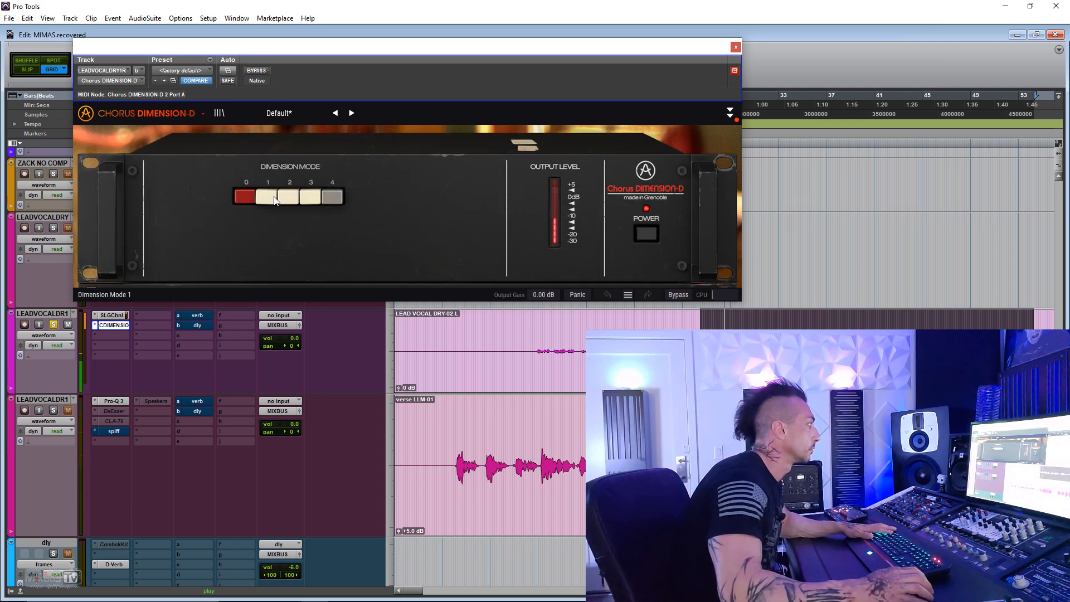
left_click(729, 114)
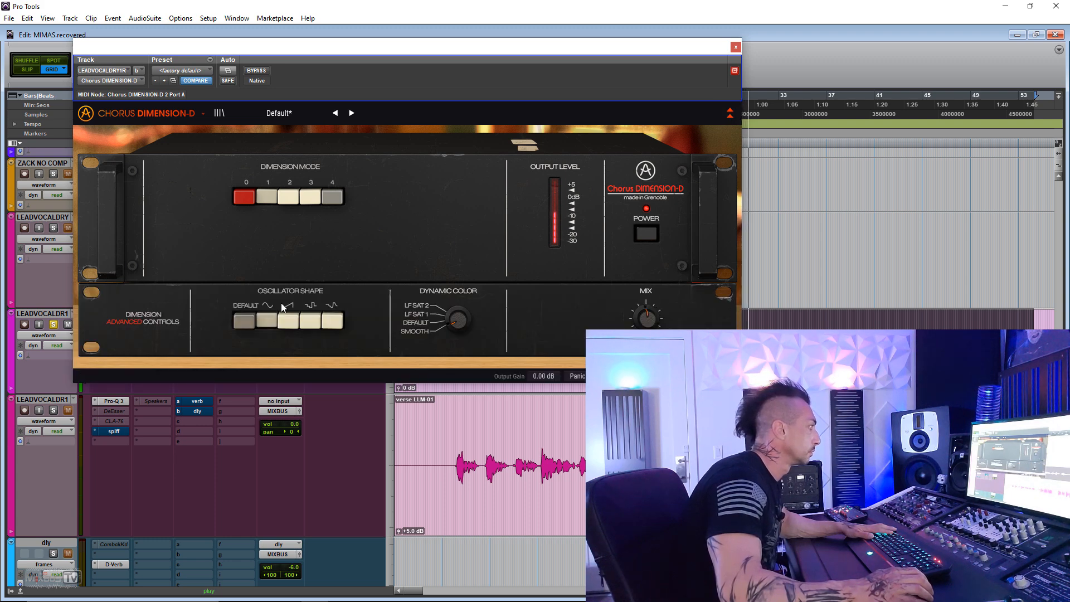
mouse_move(459, 320)
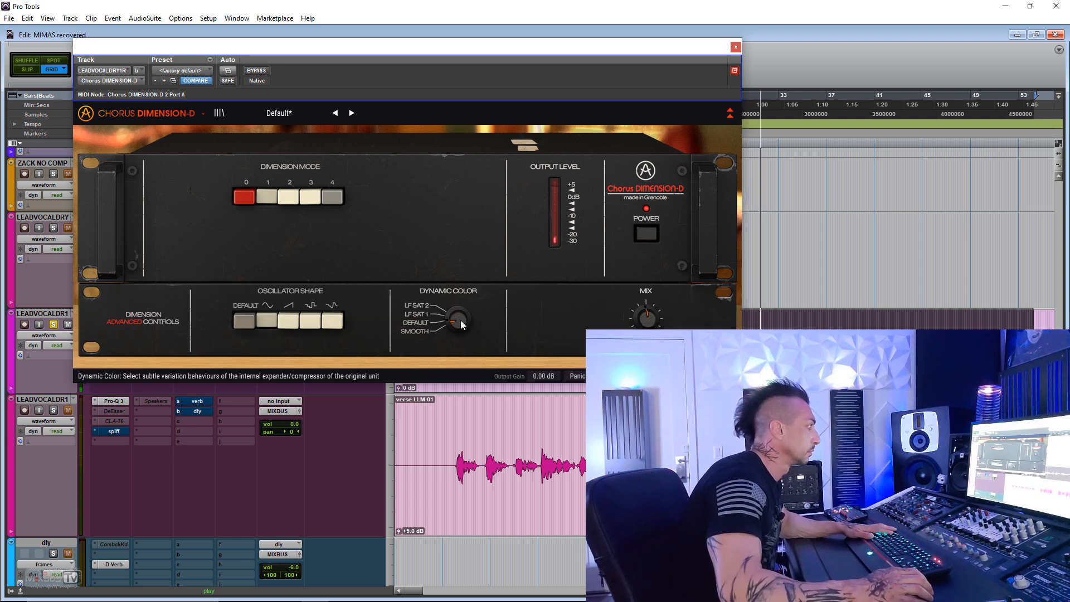
left_click_drag(460, 319, 459, 312)
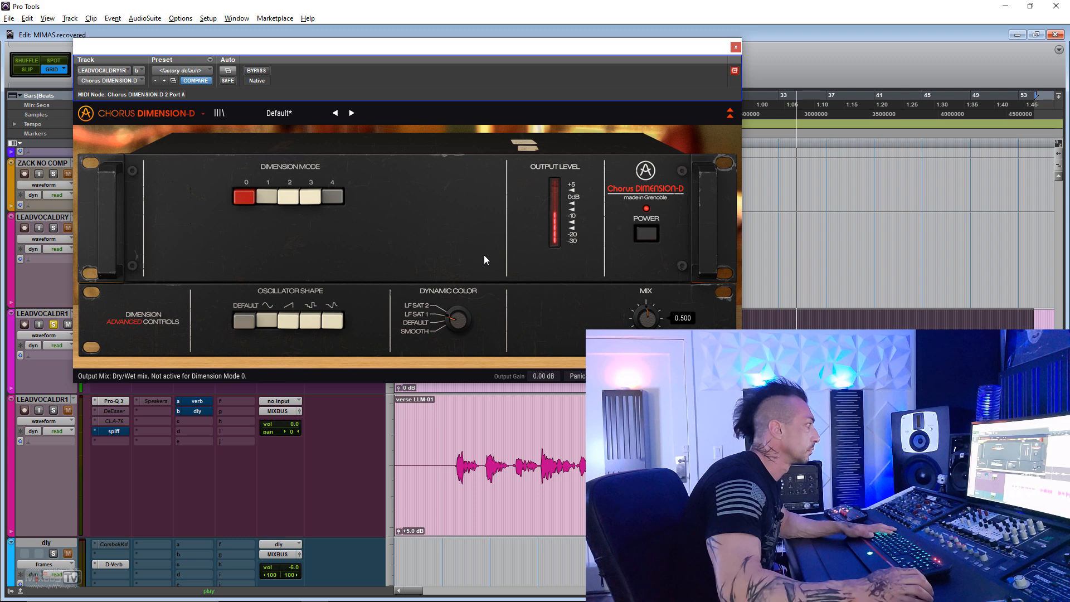
- Audition the sawtooth oscillator shape on the lead vocal, then go back to the sine shape
left_click(288, 320)
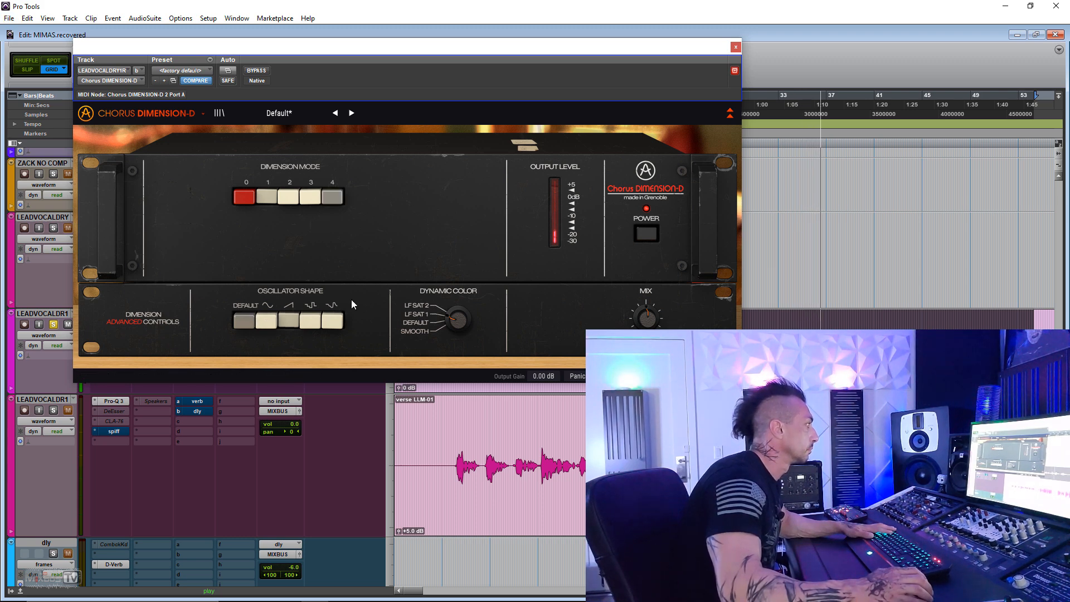
left_click(268, 318)
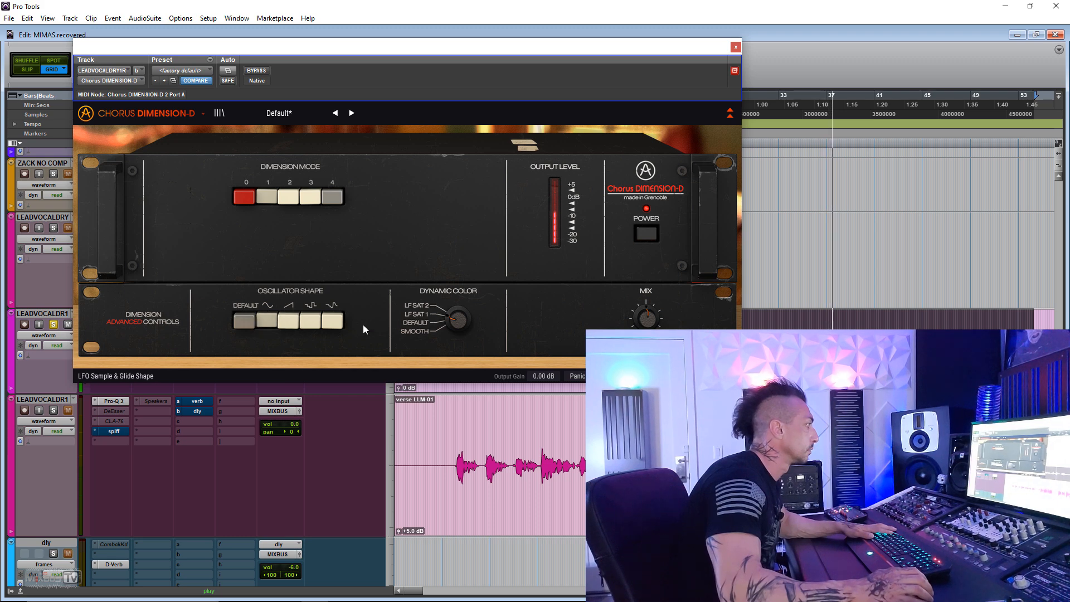
mouse_move(646, 318)
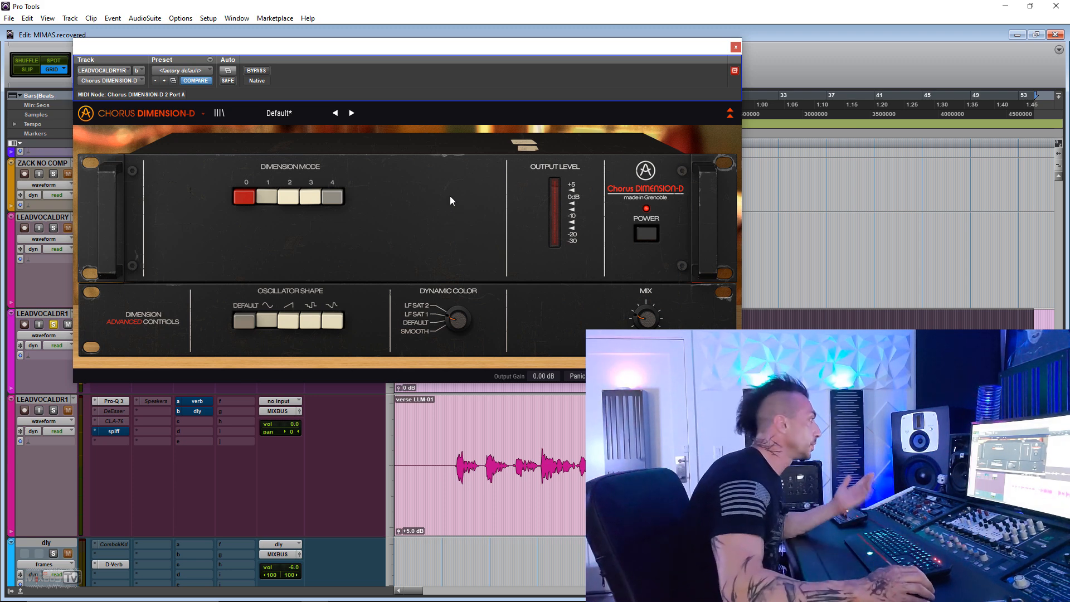
- Play the lead vocal and compare it with the chorus bypassed and active
left_click_drag(403, 47, 369, 39)
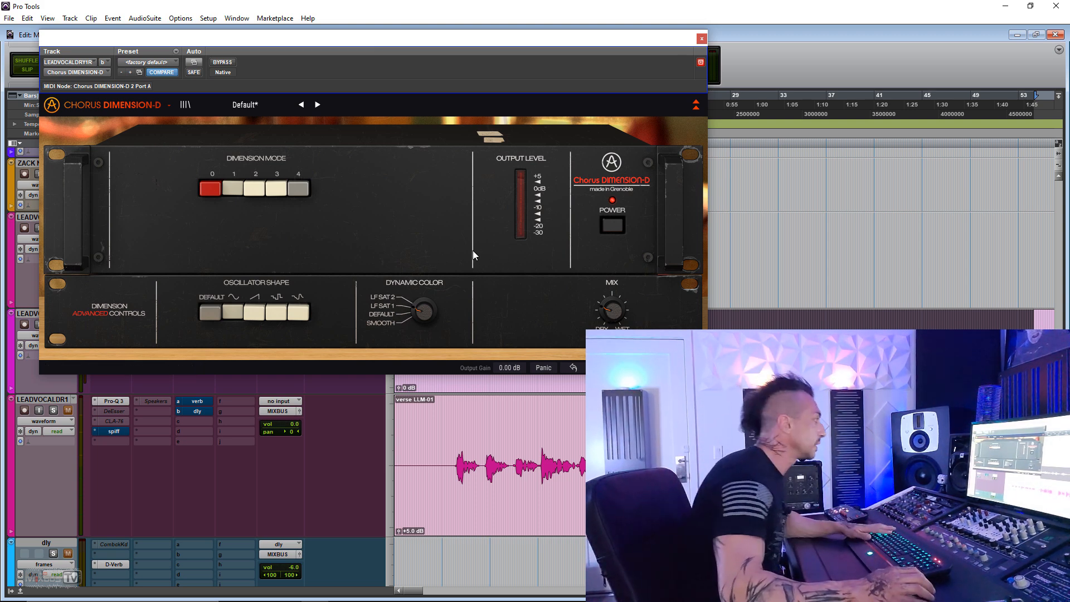
key("space")
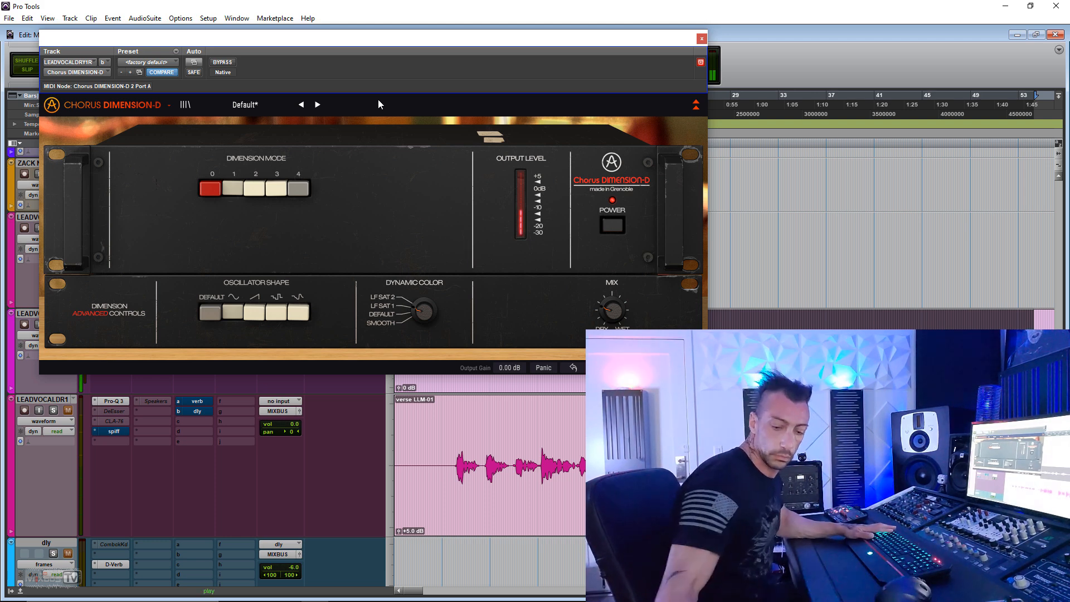
left_click(223, 63)
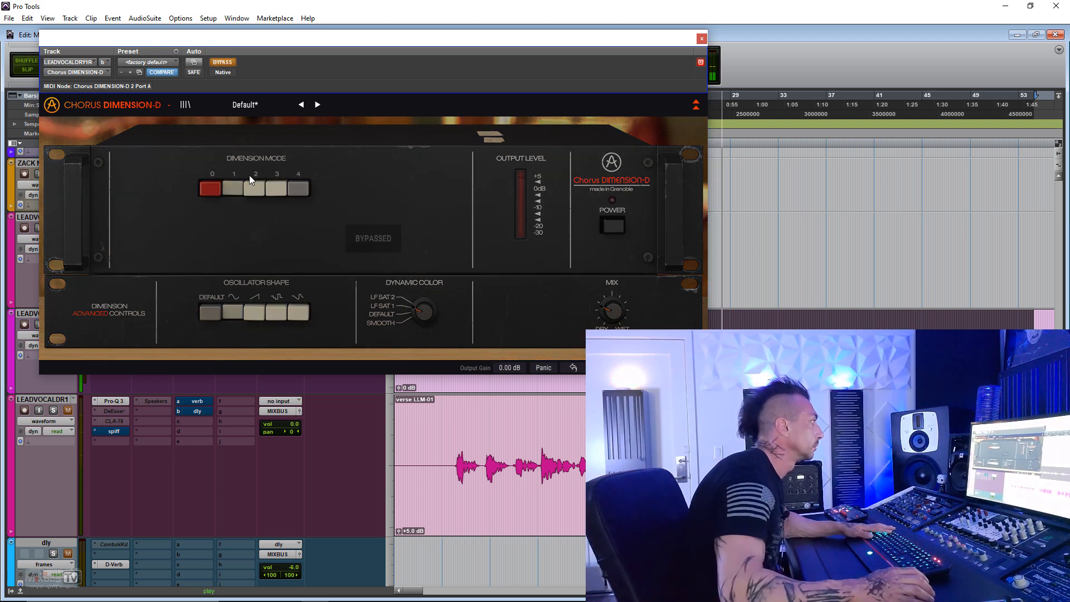
left_click(222, 63)
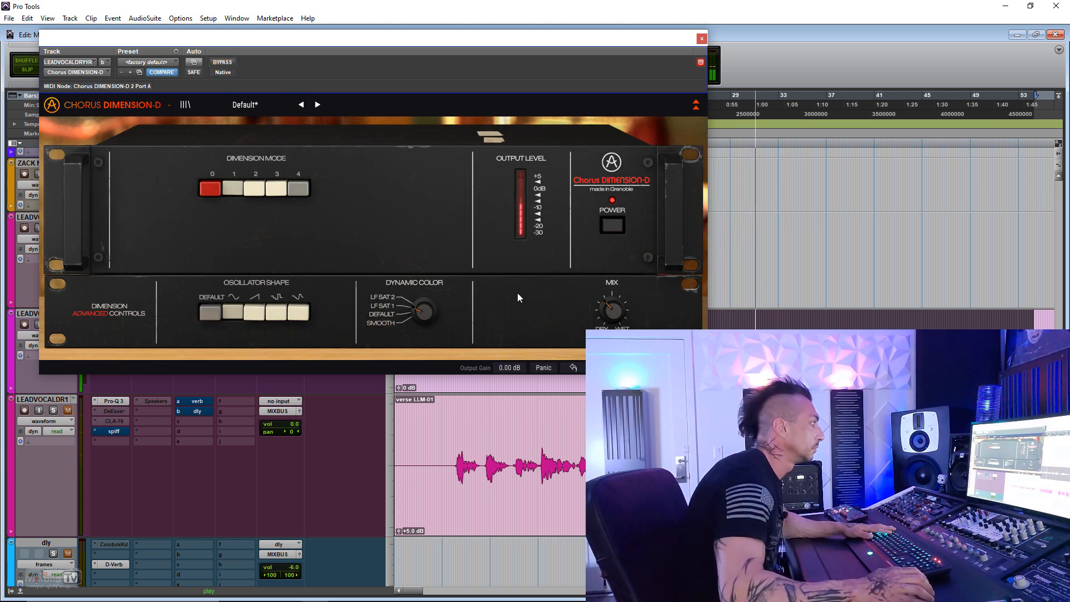
- Audition Dimension Modes 2 and 3 on the vocal, switch to the Sample & Glide shape, and return to mode 2
left_click(254, 189)
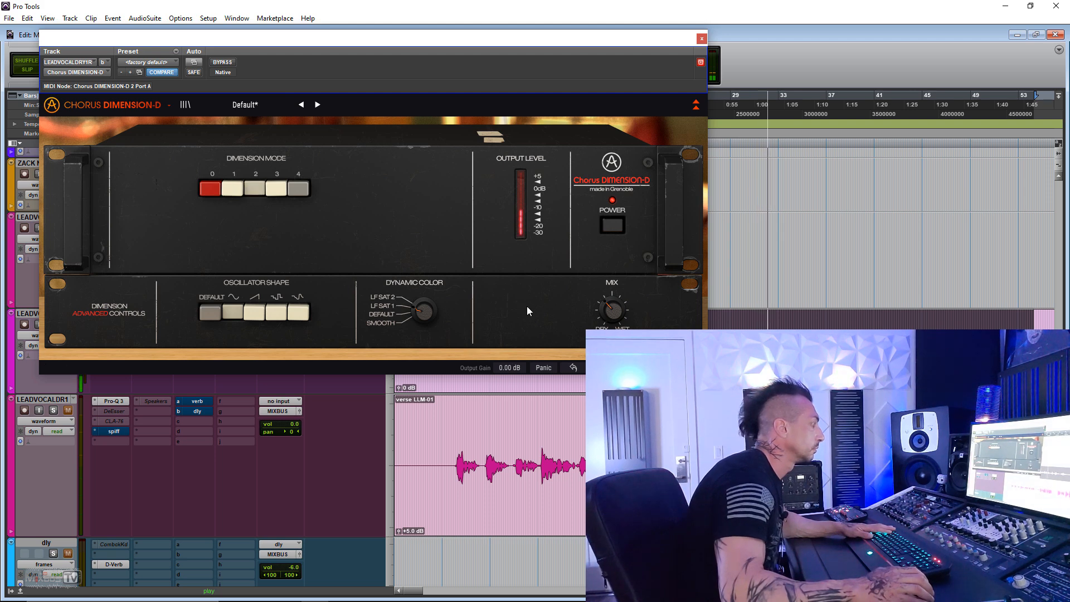
left_click(276, 189)
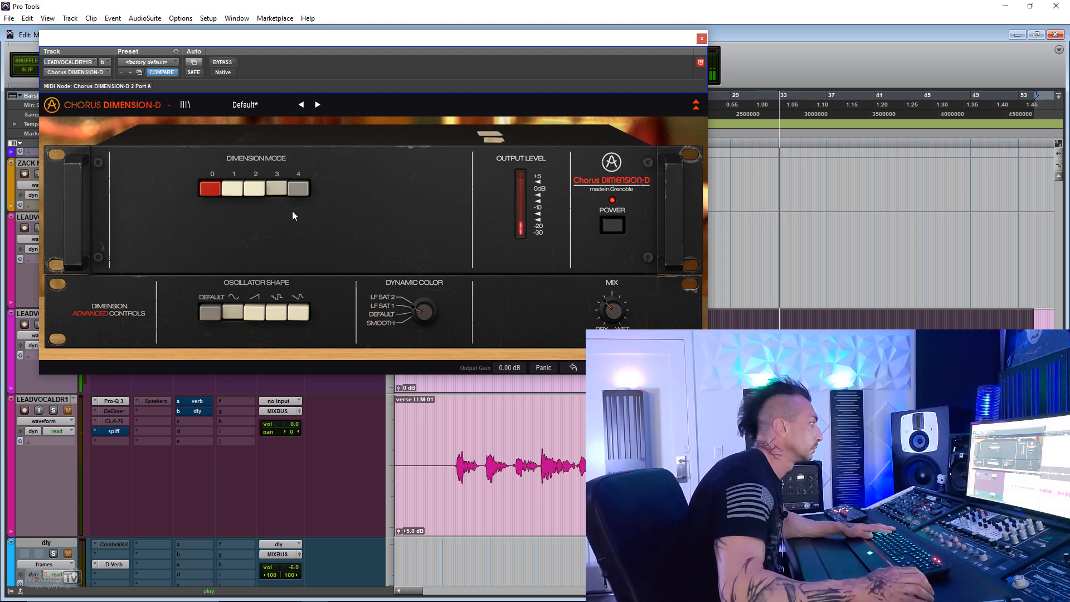
left_click(299, 311)
left_click(391, 309)
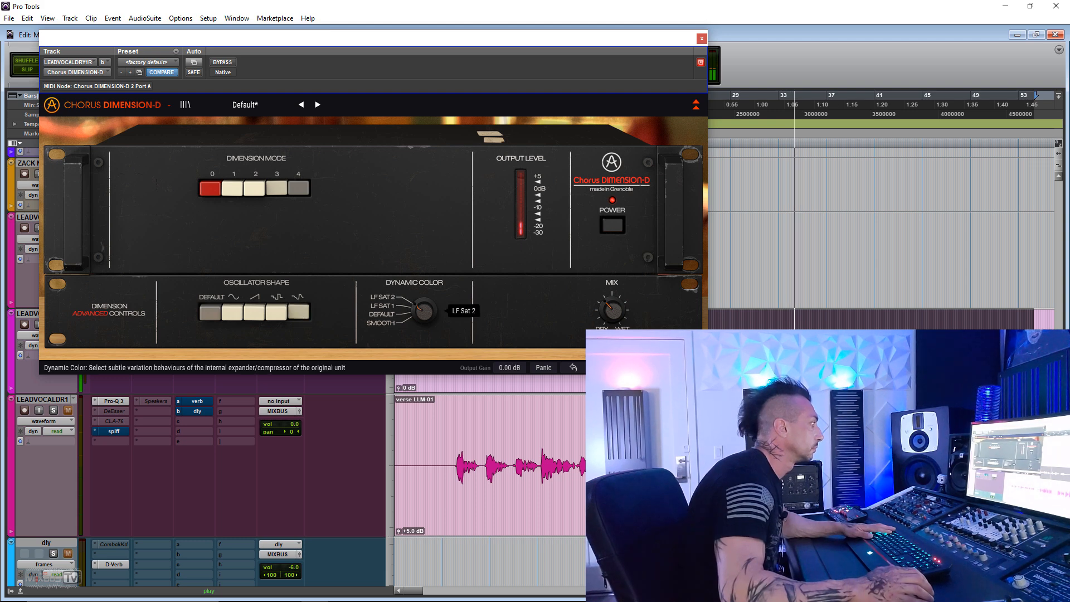
left_click(248, 189)
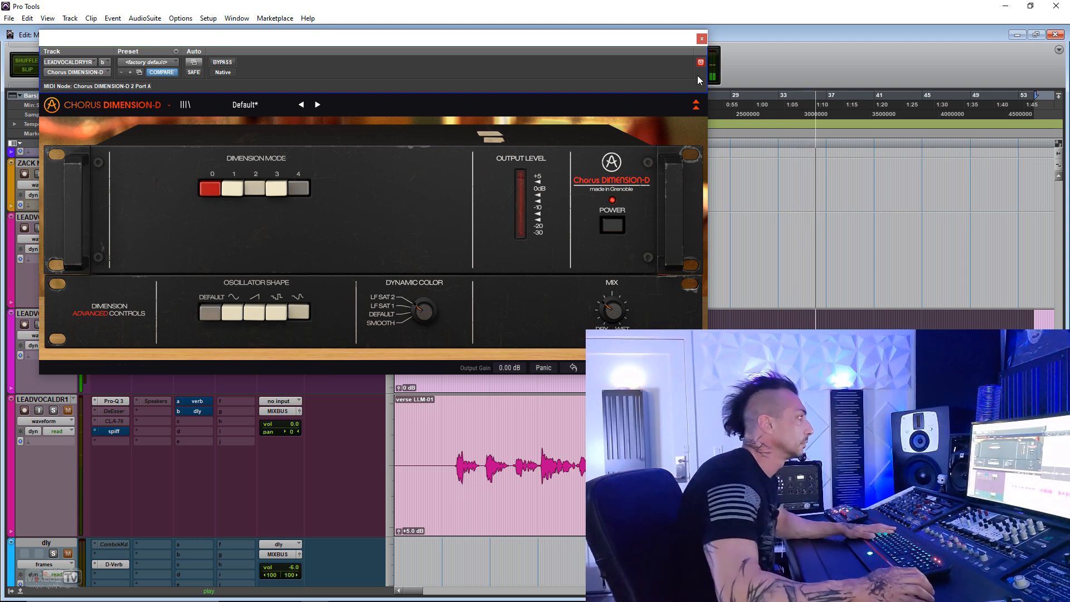
- Close the lead vocal's chorus window and bring up the chorus on the ALFIE BASS track
left_click(702, 38)
left_click(299, 357)
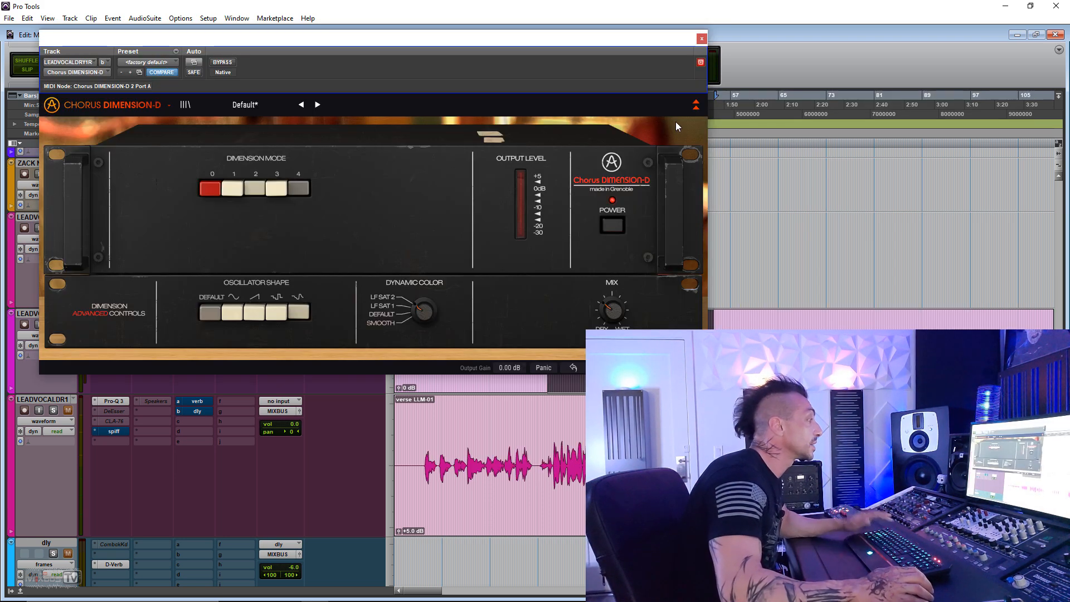
left_click(701, 39)
right_click(105, 323)
left_click(120, 339)
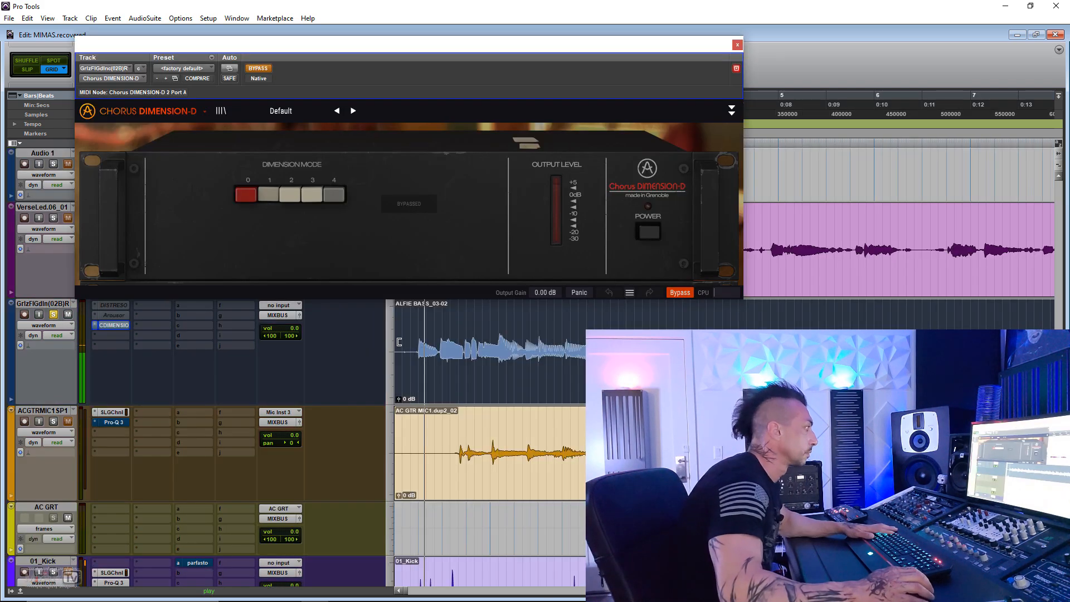
- Activate the chorus on the bass, audition Dimension Modes 2, 3 and 1, then bypass it for comparison
left_click(258, 68)
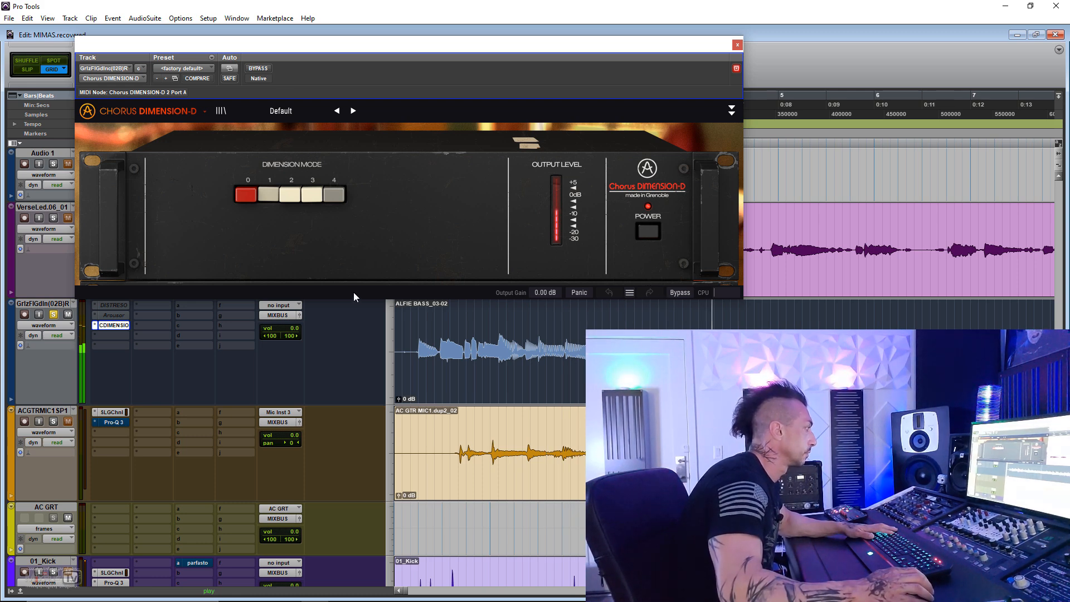
left_click(289, 194)
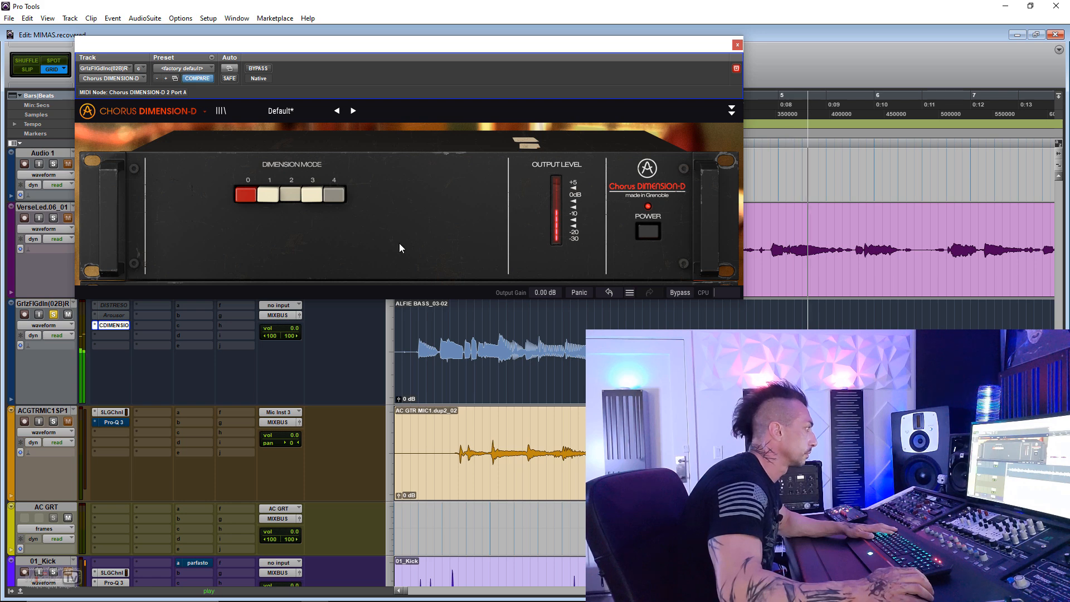
left_click(317, 195)
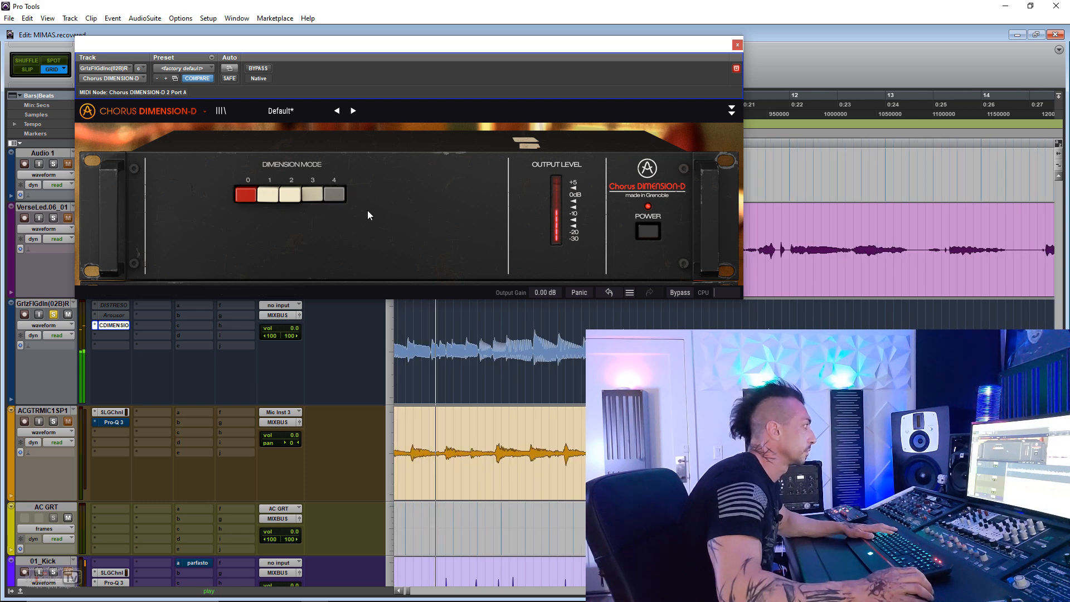
left_click(270, 198)
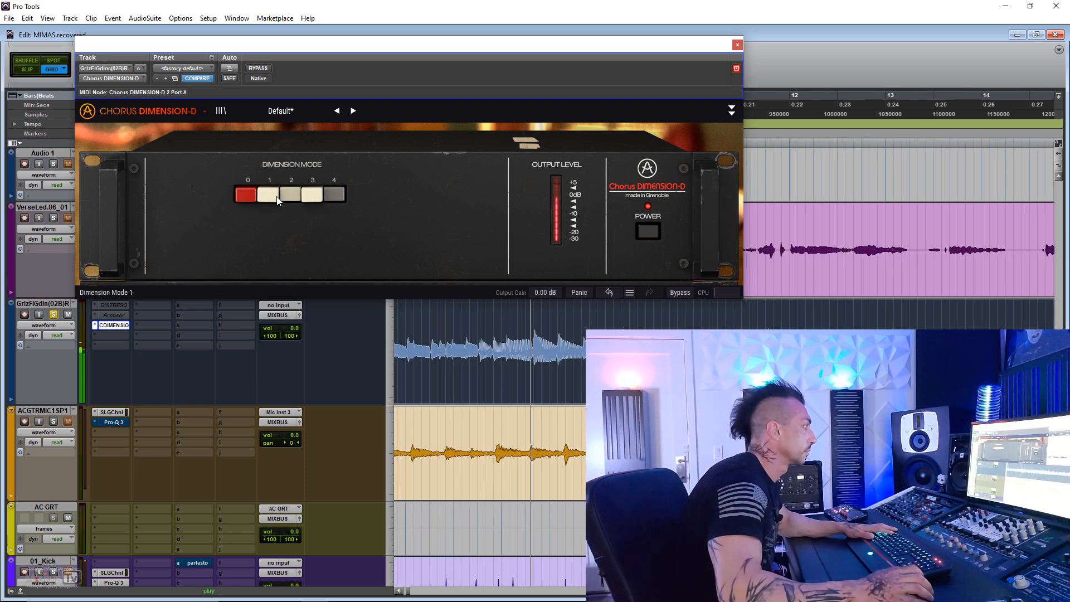
left_click(258, 69)
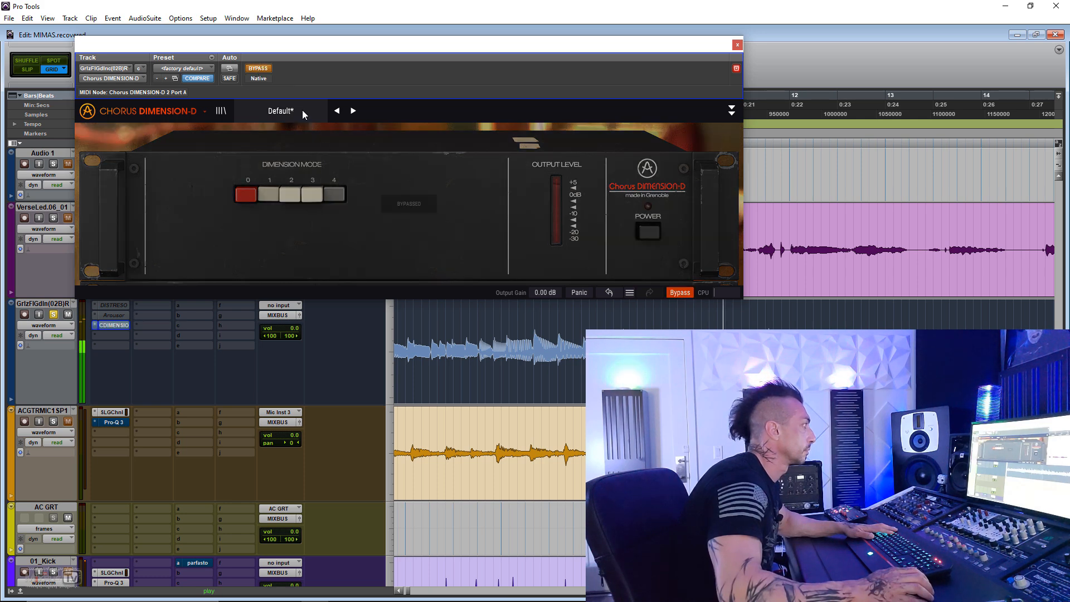
- Activate the guitar's chorus with its advanced controls shown, audition Dimension Mode 3, and compare it with the bypassed signal
left_click(266, 71)
left_click(732, 112)
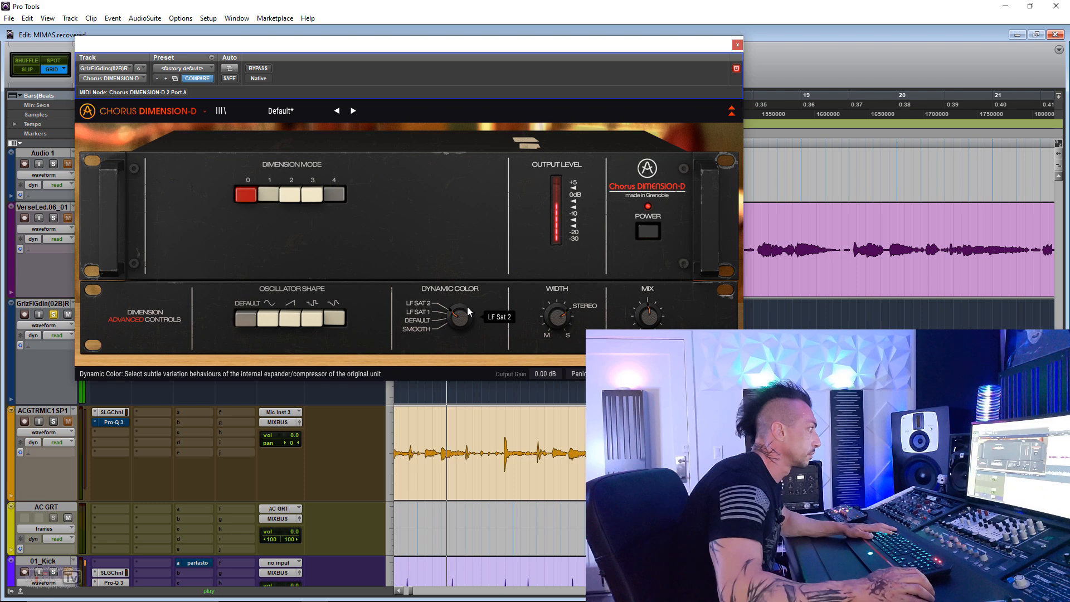
mouse_move(557, 316)
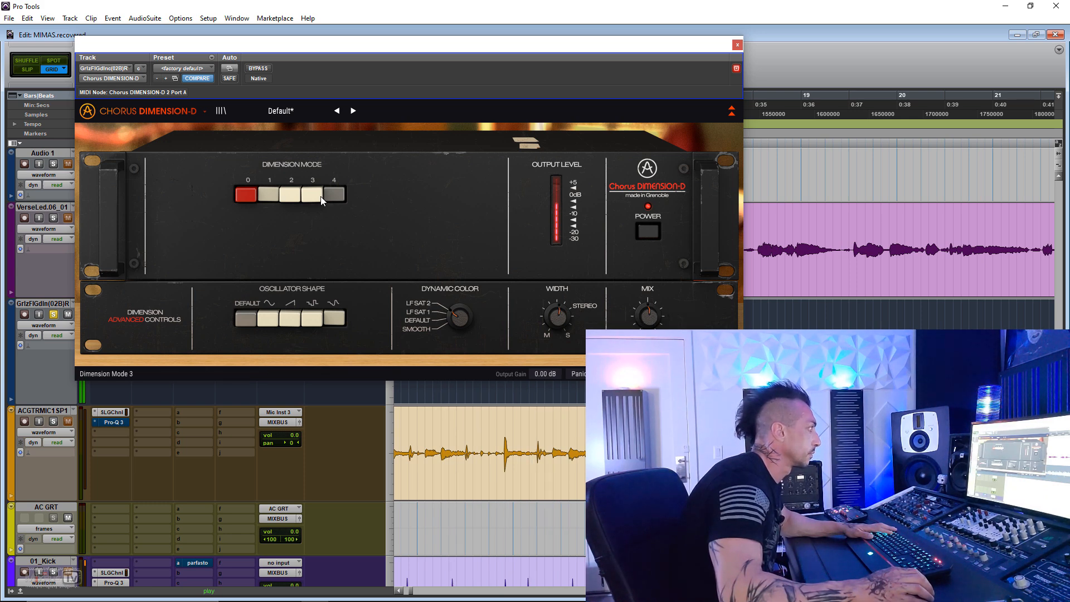
mouse_move(647, 316)
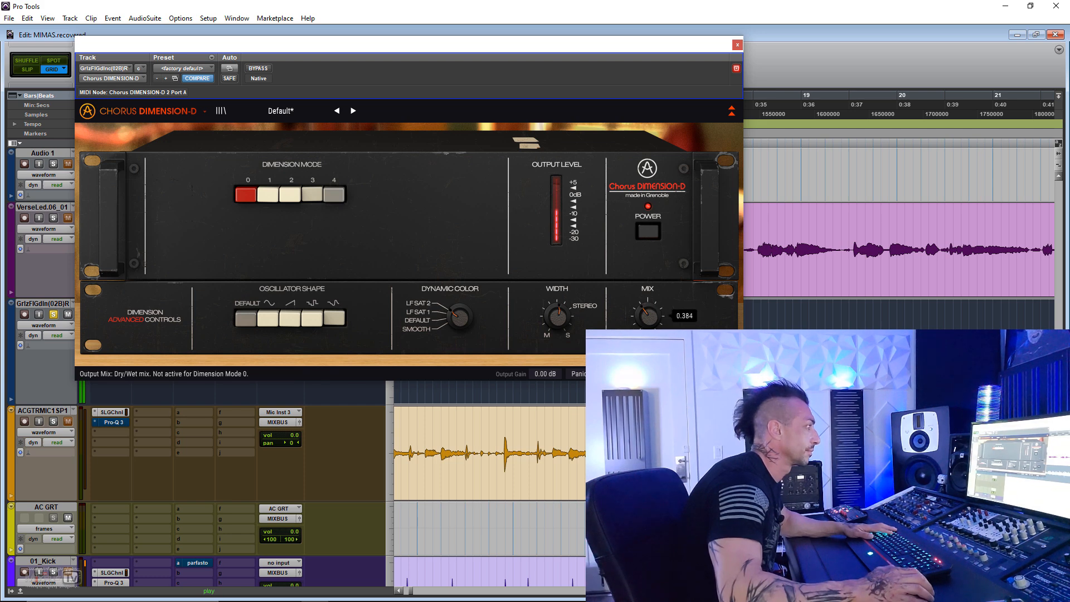
left_click(259, 68)
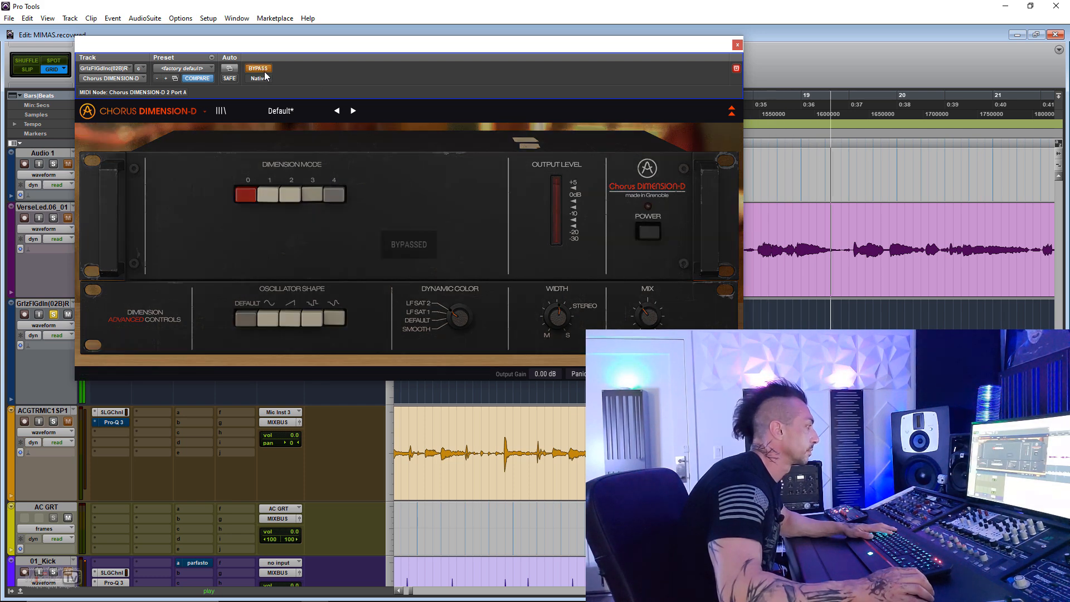
left_click(259, 69)
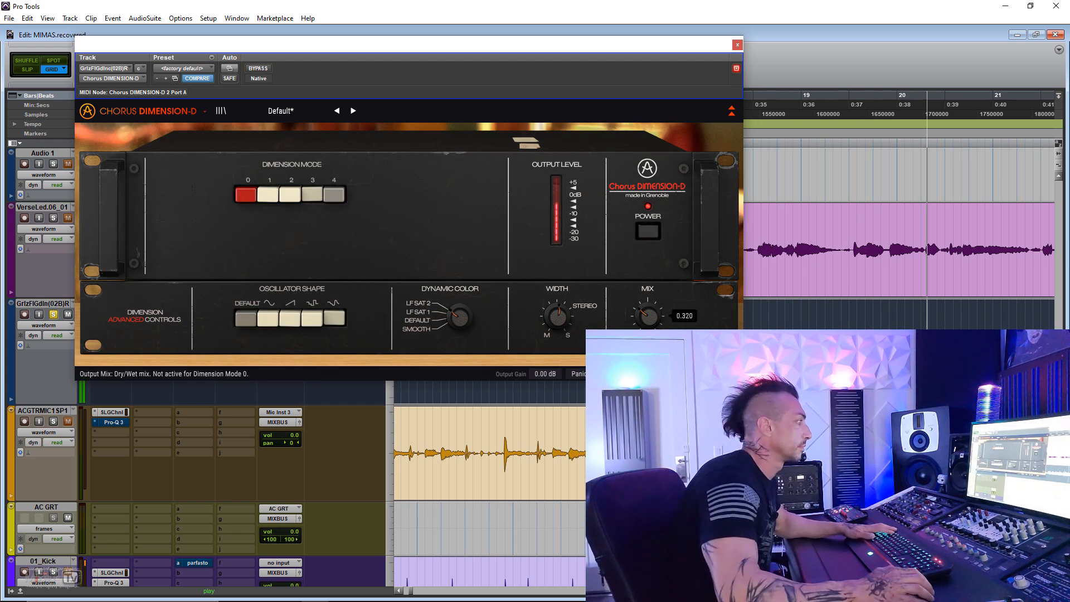
- Close the guitar's chorus window and activate the chorus on the 132 beat track with its advanced controls shown
left_click(737, 45)
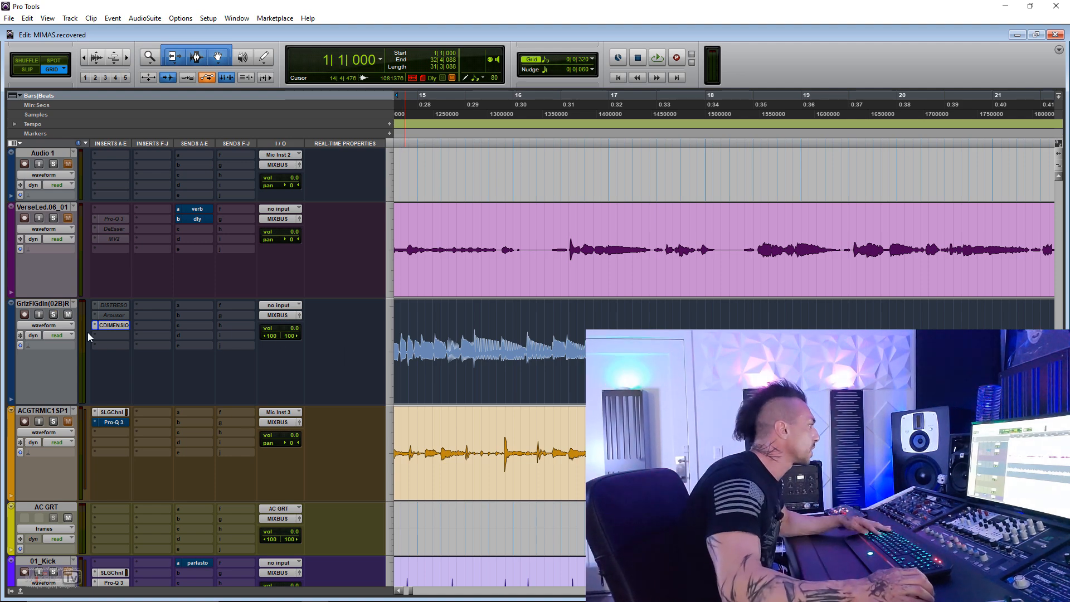
scroll(339, 268, "up", 15)
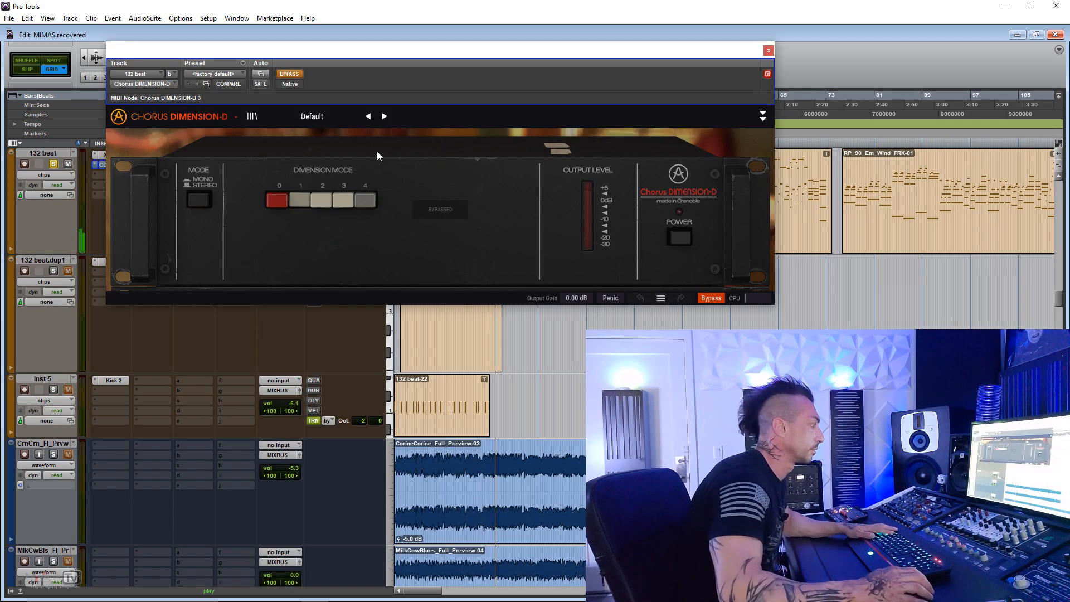
left_click(289, 73)
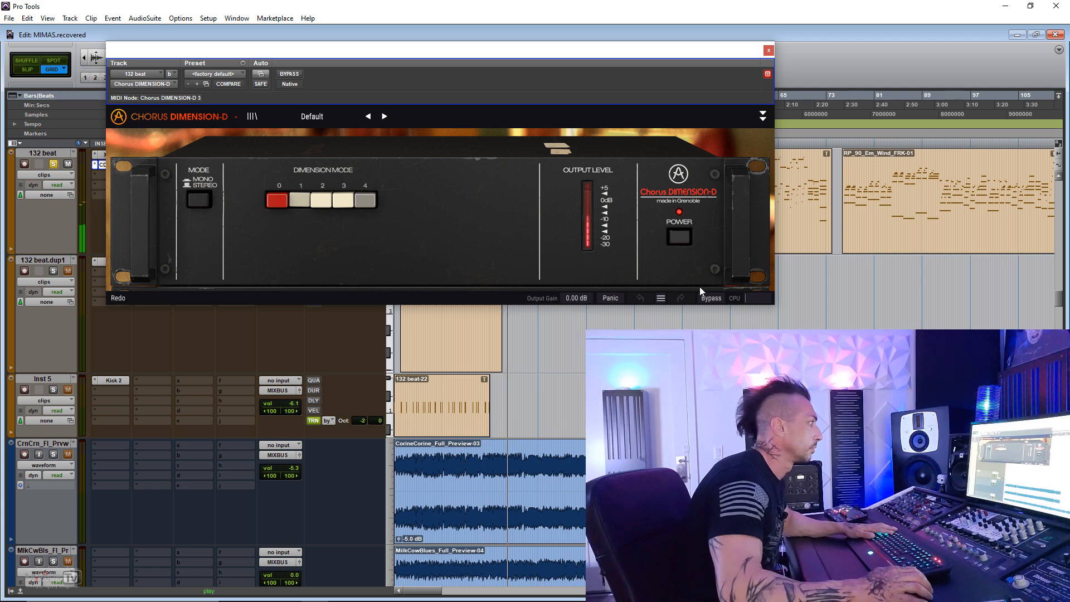
left_click(762, 116)
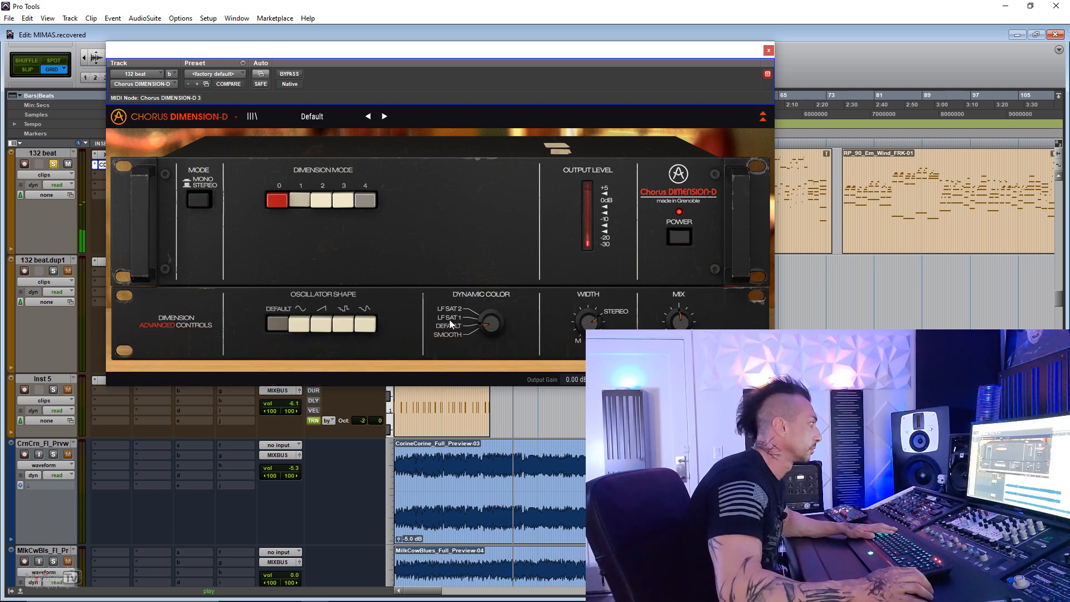
- Compare the 132 beat chorus in Dimension Mode 2 bypassed and active, and set its mix to 0.260
left_click_drag(487, 321, 487, 326)
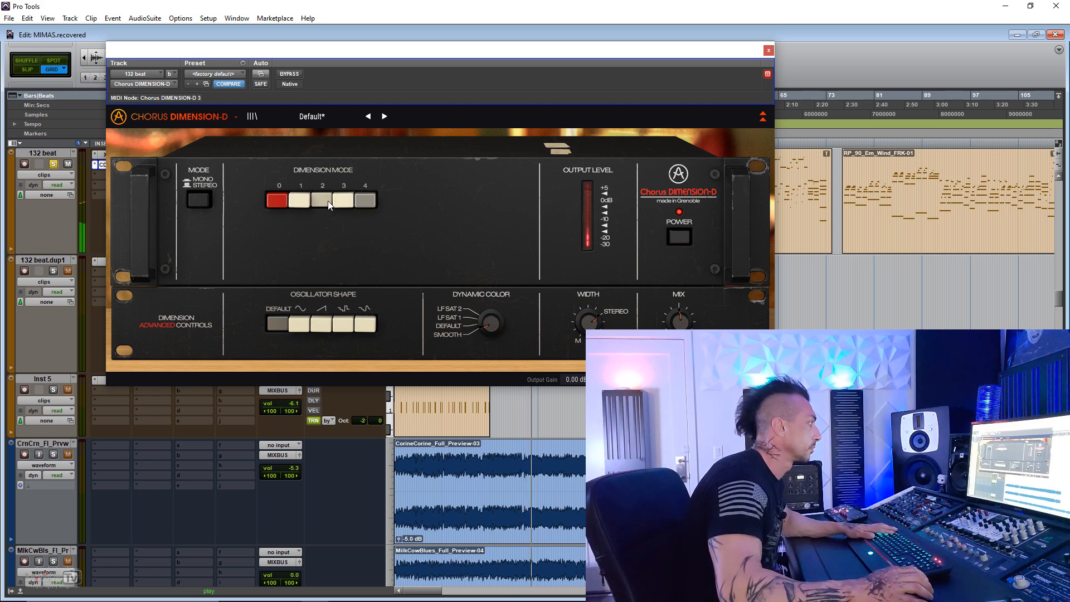
left_click(291, 74)
left_click_drag(684, 324, 685, 385)
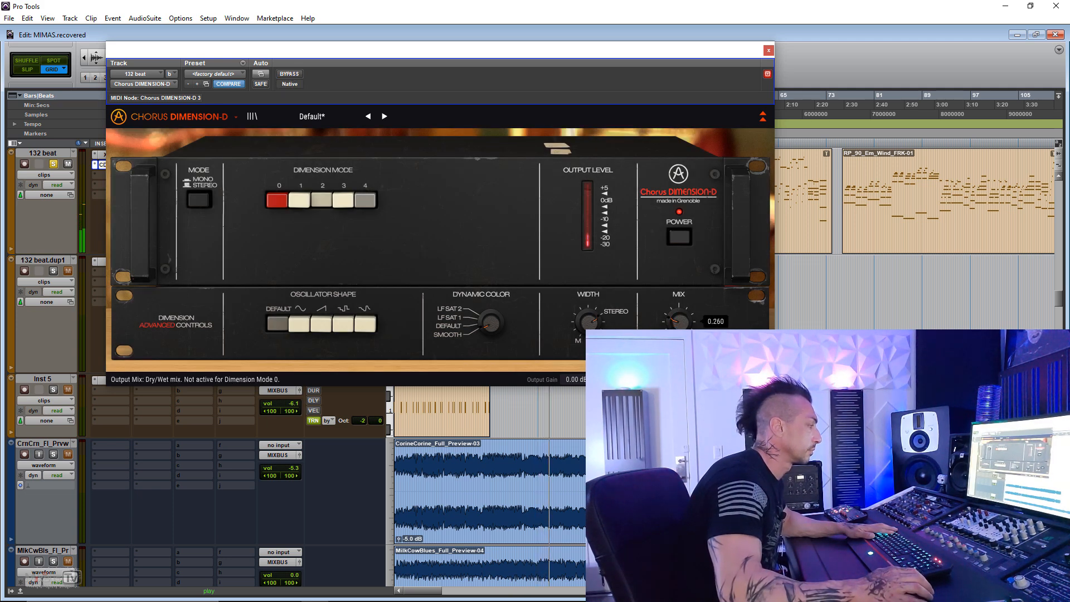
- Load the Rich Pad preset in the 132 beat chorus and close its window
left_click(306, 115)
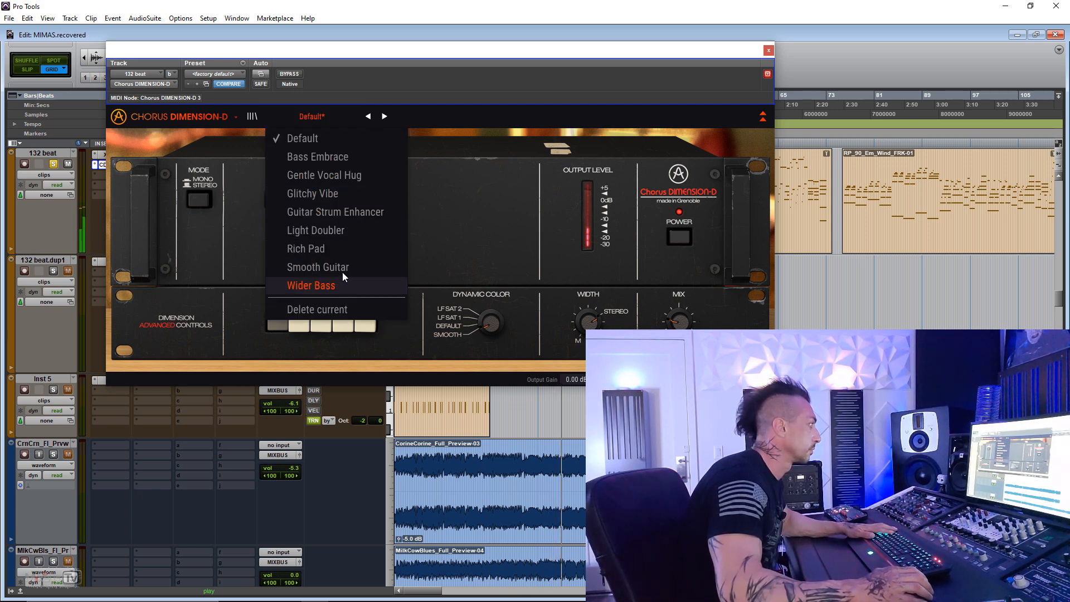
left_click(327, 248)
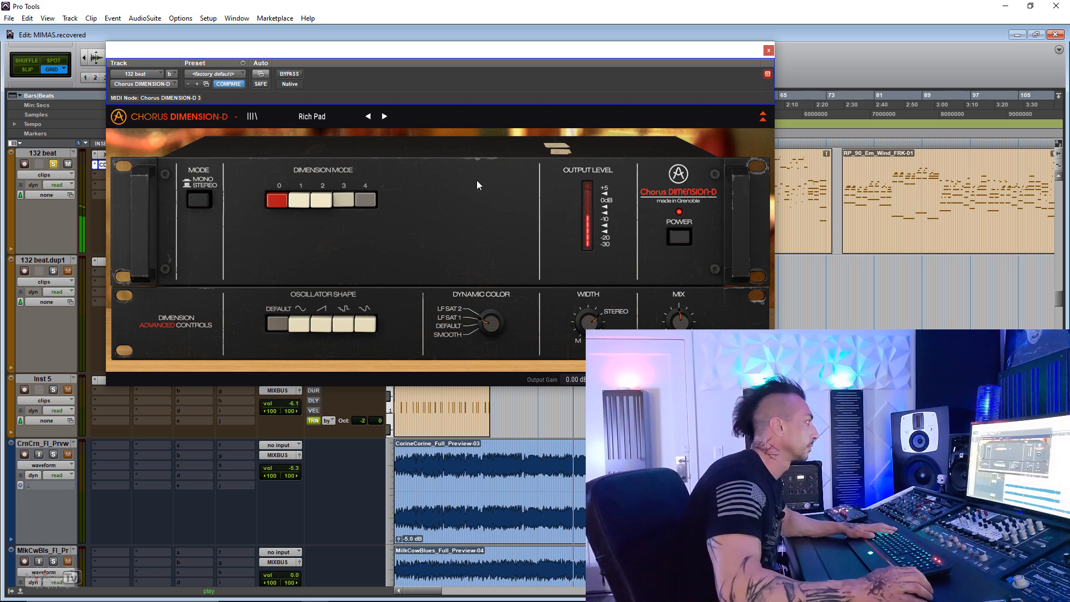
left_click(768, 51)
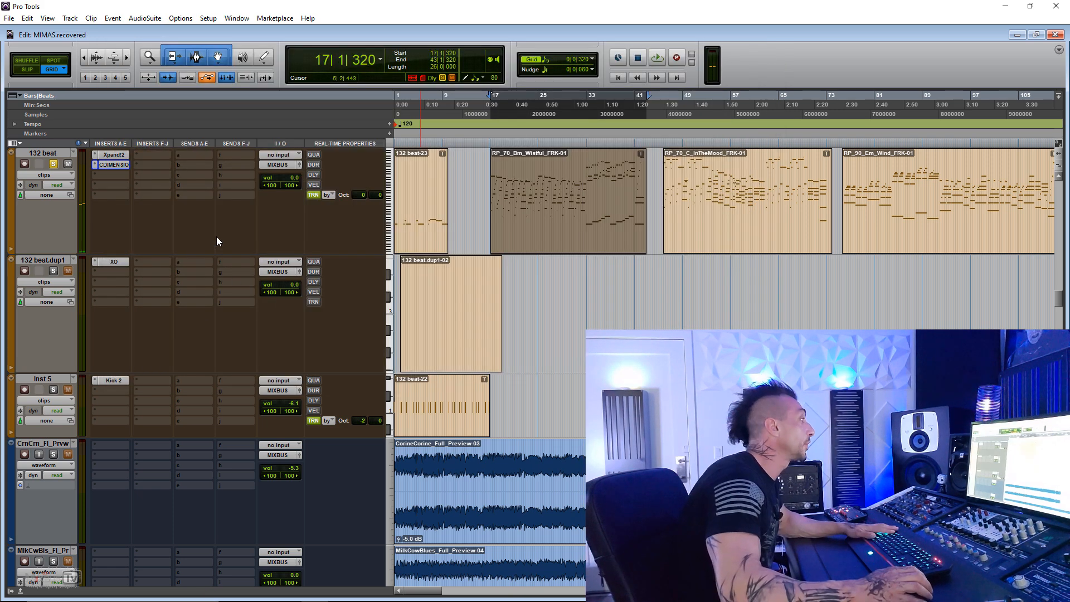
- Choose Arturia's stereo Phaser BI-TRON as the multichannel plug-in for the insert slot that holds the chorus
left_click(95, 165)
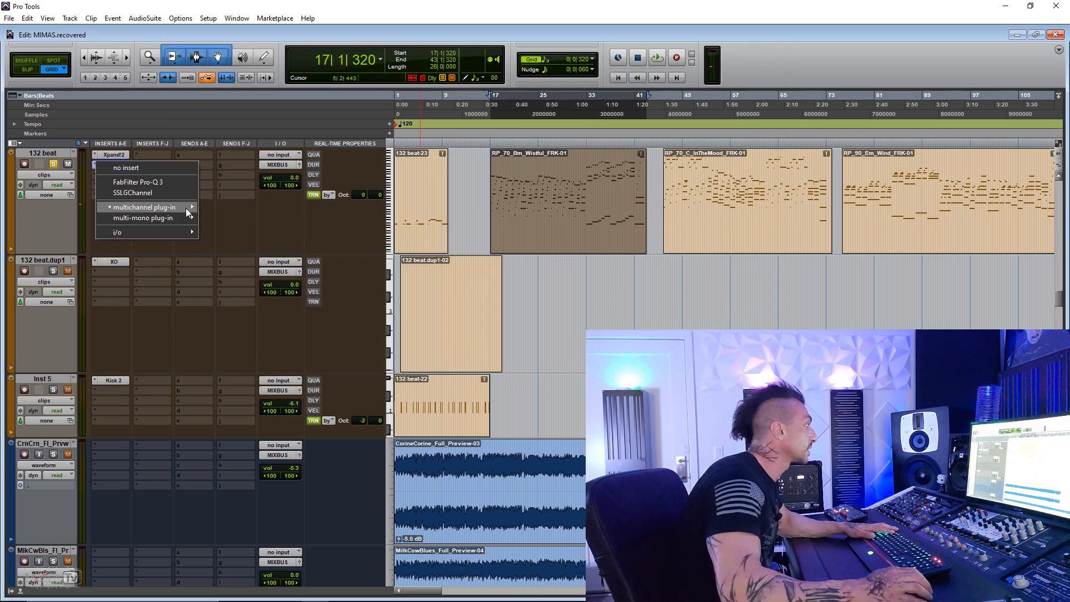
mouse_move(184, 208)
mouse_move(297, 182)
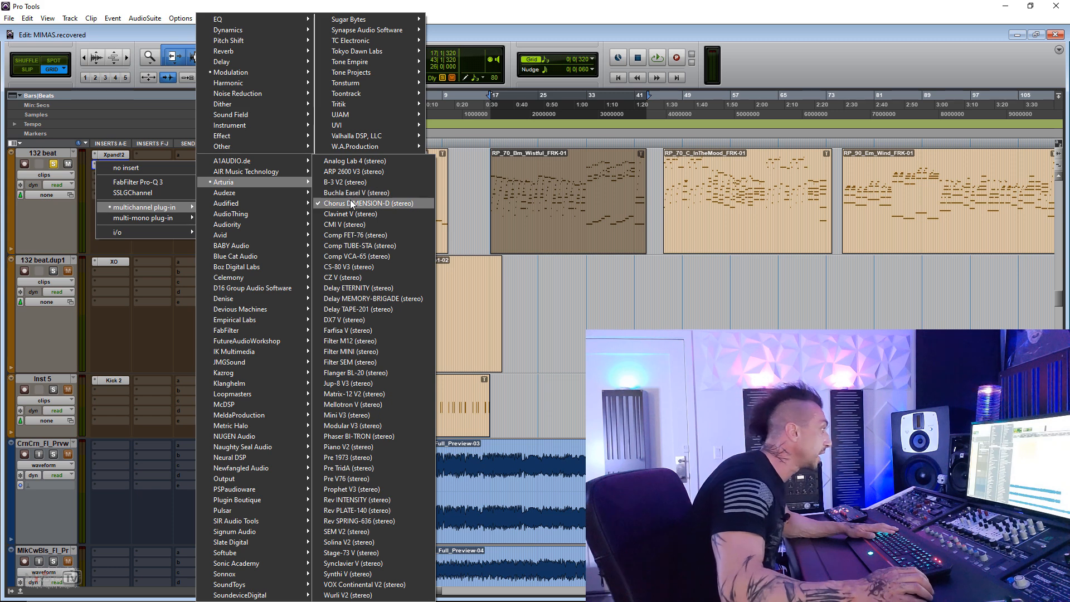
left_click(357, 436)
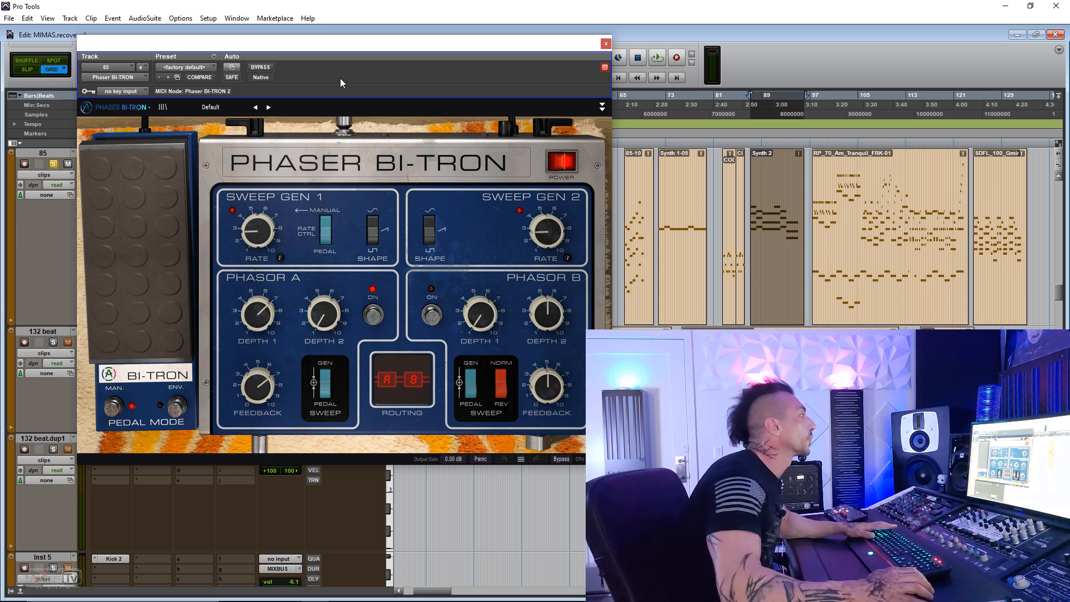
- Compare the phaser bypassed and active on the playing synth, and load the Mayonaise Pumpkins preset
left_click(262, 69)
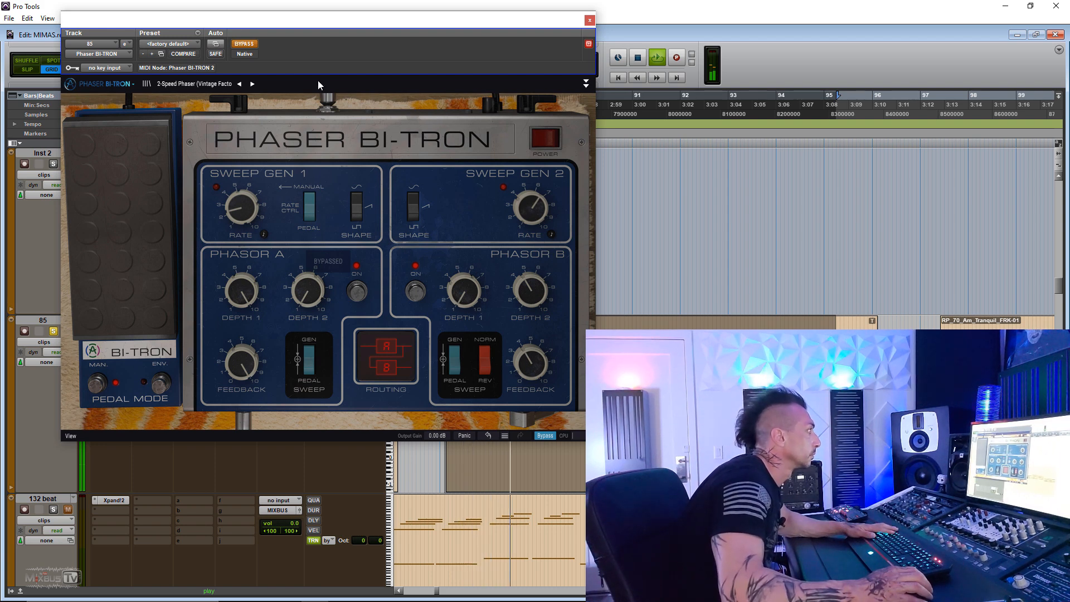
left_click(250, 46)
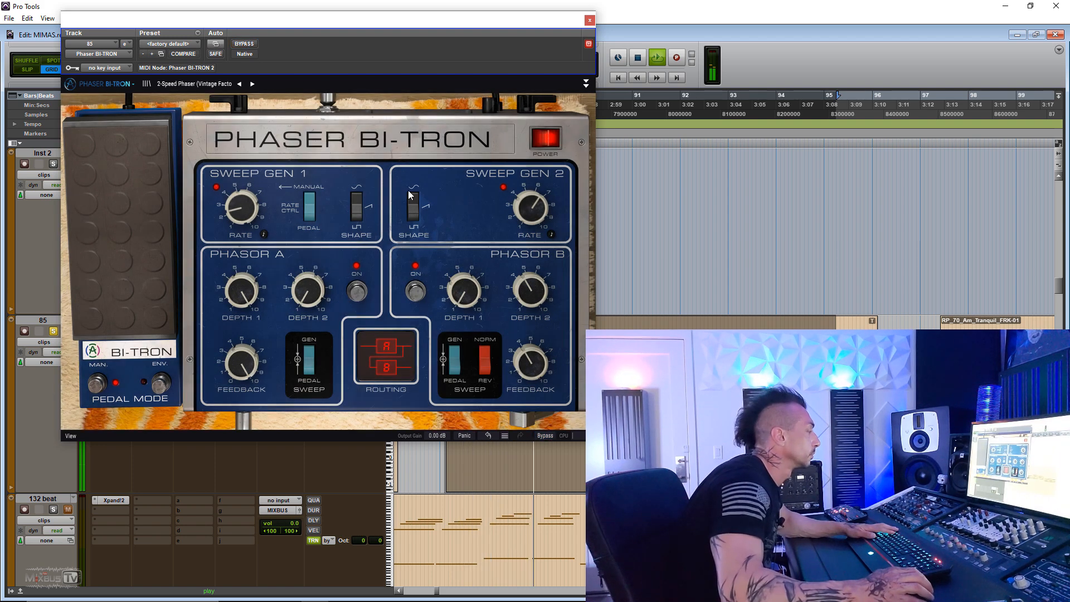
left_click(200, 83)
left_click(396, 116)
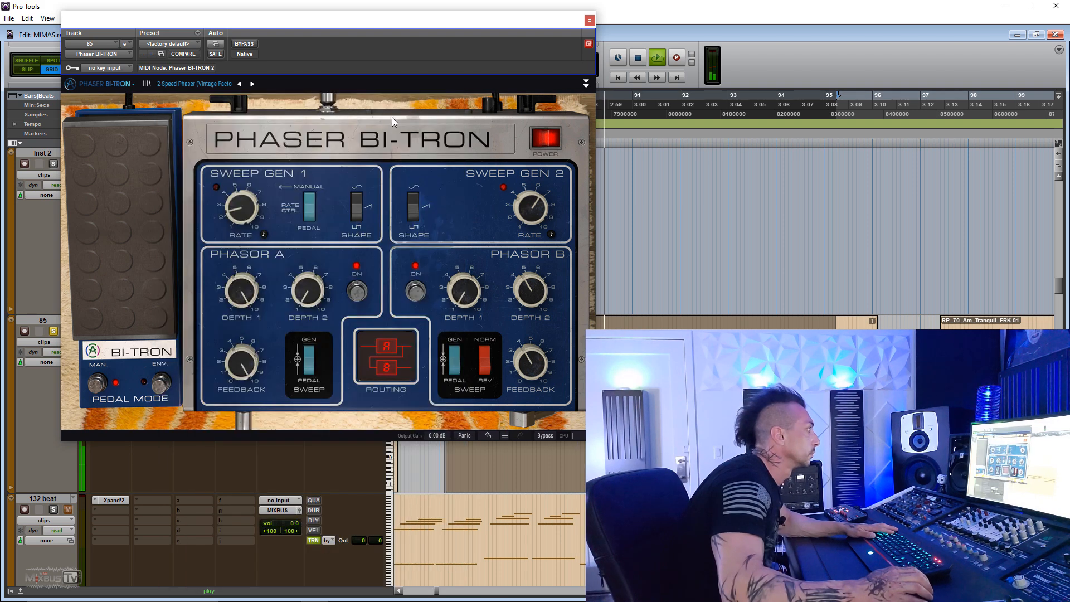
- Vary the Sweep Gen 1 rate from 0.200 Hz upward and ride the phaser's pedal manually to about 48.8 %
left_click_drag(242, 208, 241, 192)
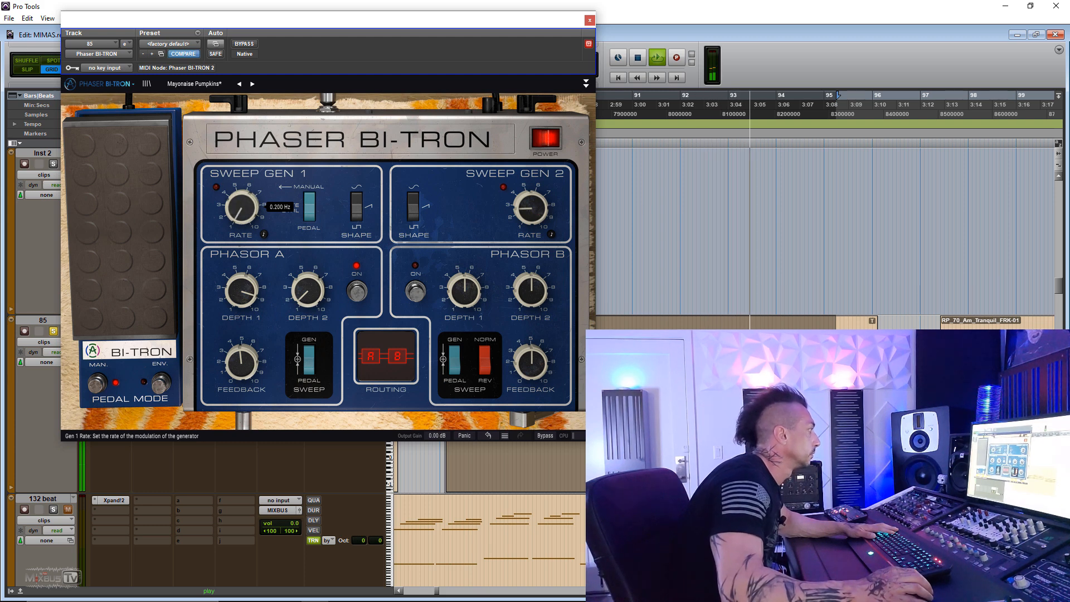
left_click_drag(186, 242, 187, 224)
left_click_drag(122, 224, 123, 248)
mouse_move(241, 208)
left_mouse_down()
mouse_move(241, 187)
mouse_move(242, 198)
left_mouse_up()
mouse_move(142, 295)
left_mouse_down()
mouse_move(142, 282)
mouse_move(142, 298)
left_mouse_up()
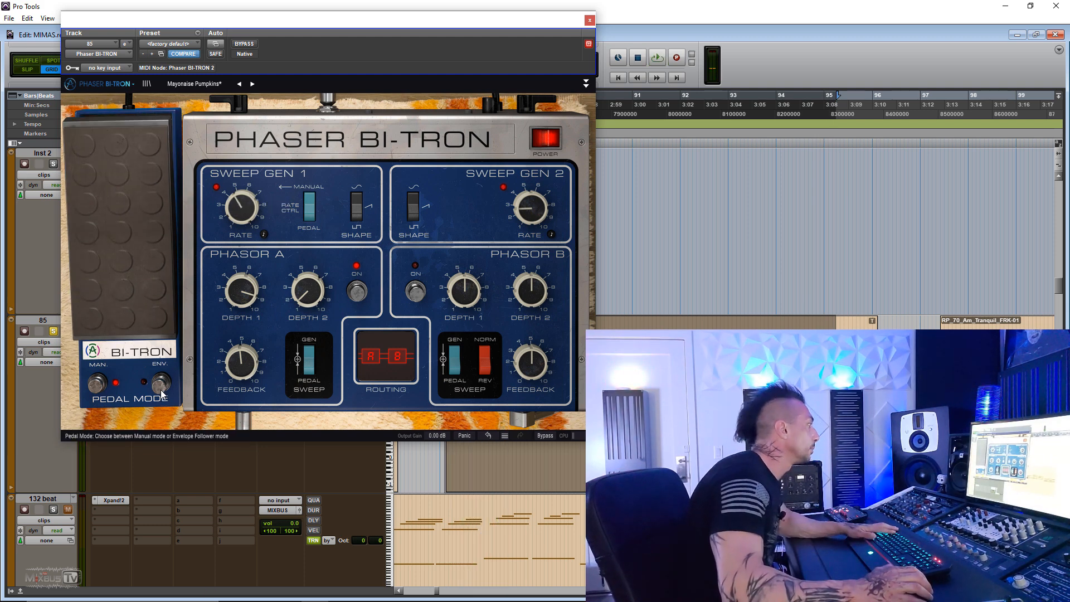
left_click_drag(126, 255, 125, 232)
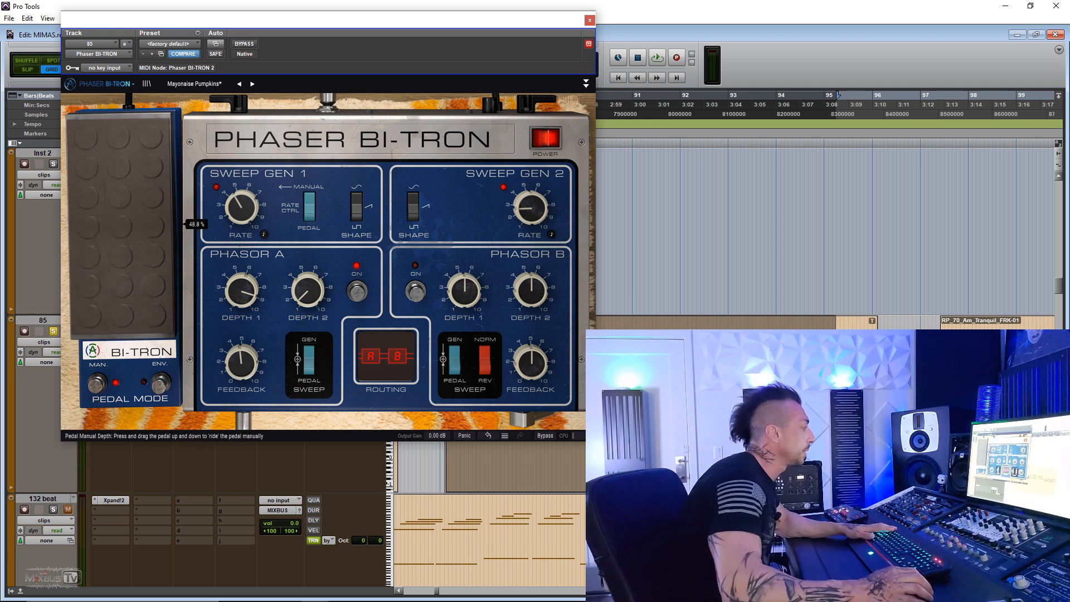
- Switch the pedal to envelope follower mode and adjust attack, release and delay, with input about 15.8 dB and compressor threshold about -51.4 dB
left_click(159, 383)
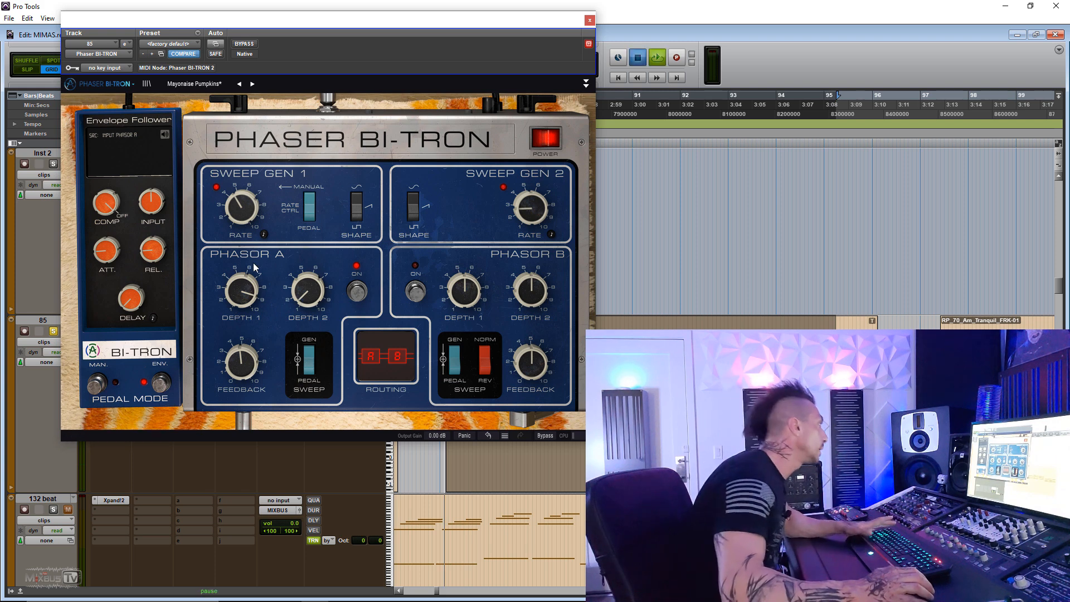
key("space")
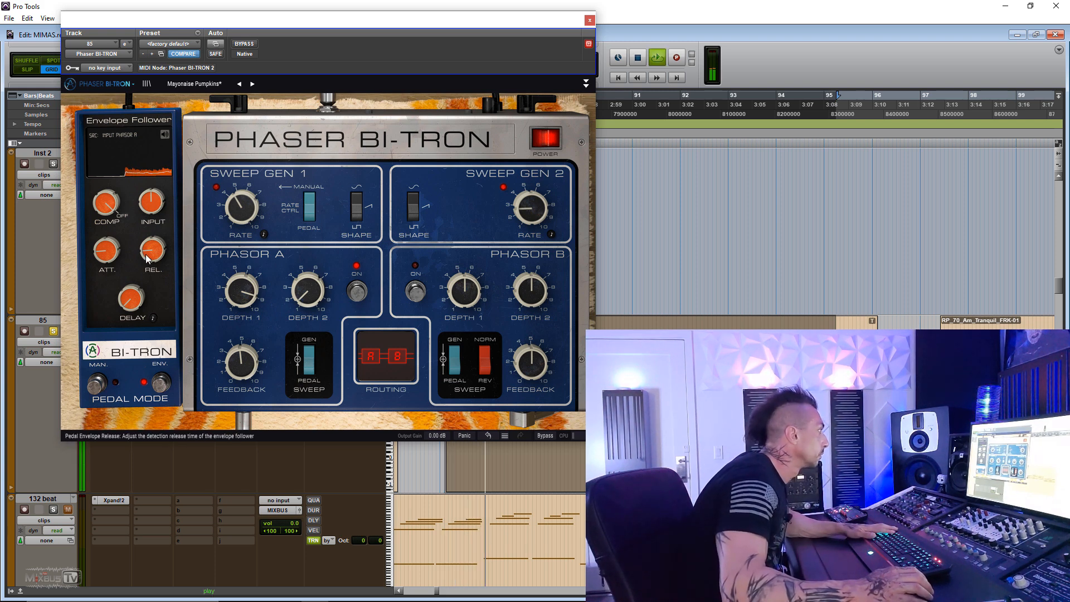
left_click_drag(150, 203, 150, 227)
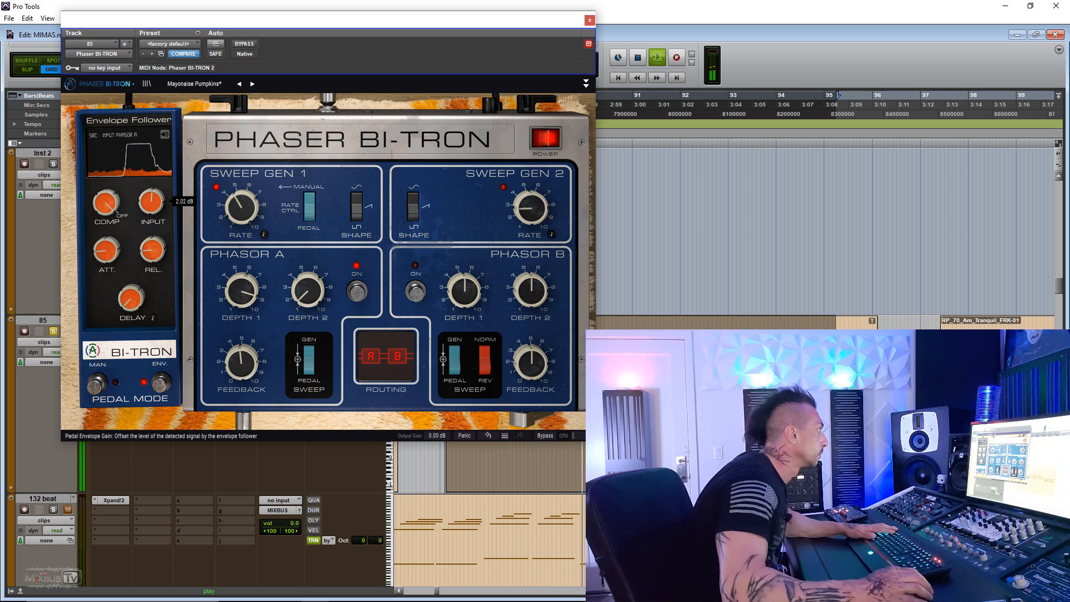
left_click_drag(154, 250, 154, 223)
left_click_drag(106, 250, 152, 187)
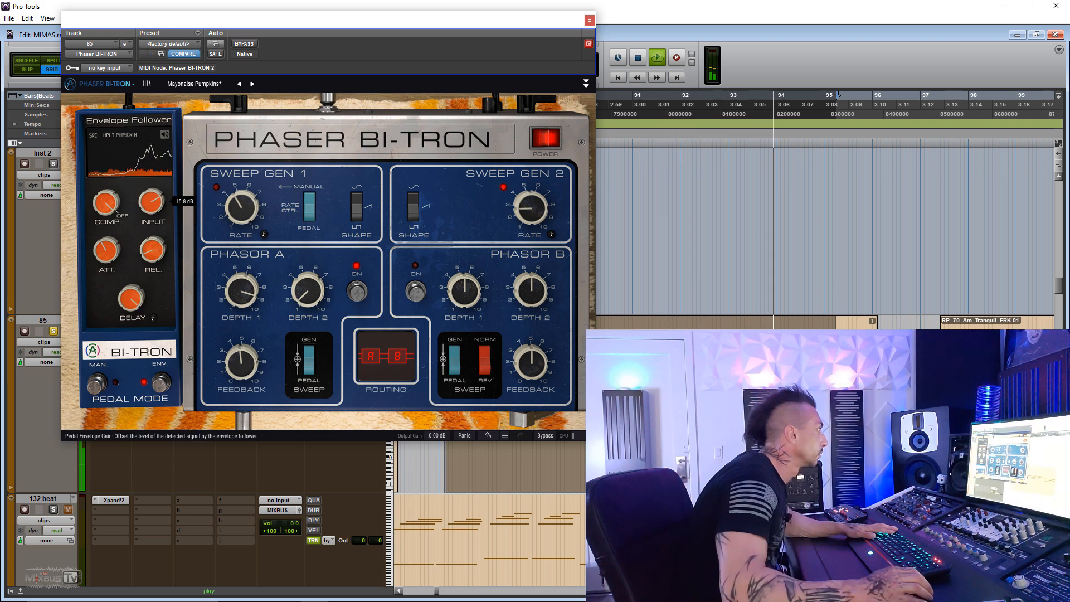
left_click_drag(132, 299, 131, 321)
left_click_drag(105, 203, 106, 262)
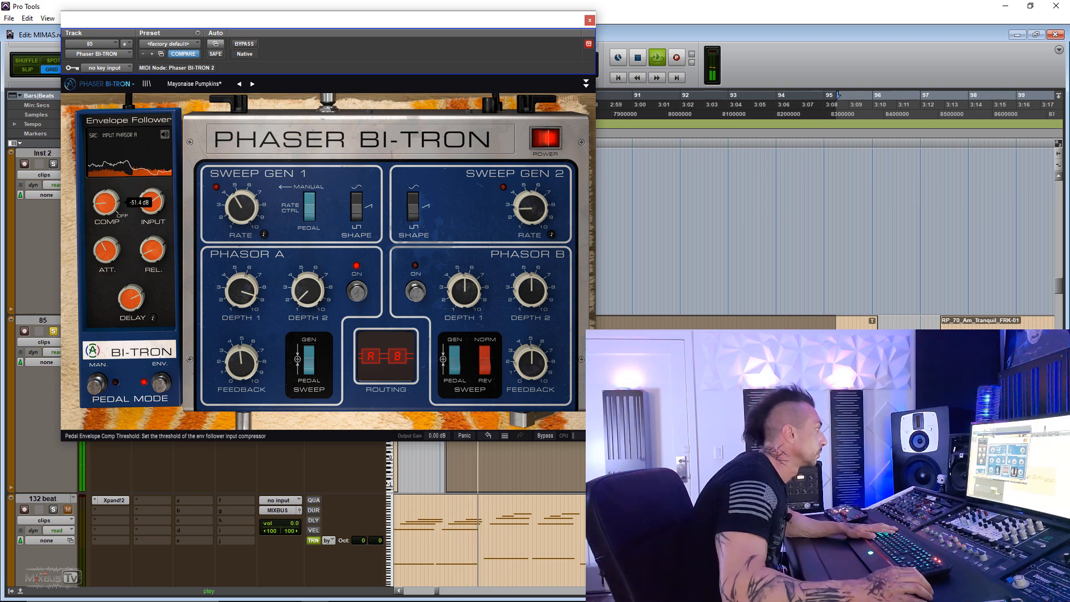
- Load the Nasal Mute preset, ride its pedal, and adjust Phasor A with Depth 1 at 1.00 and feedback raised to about 4
left_click(252, 84)
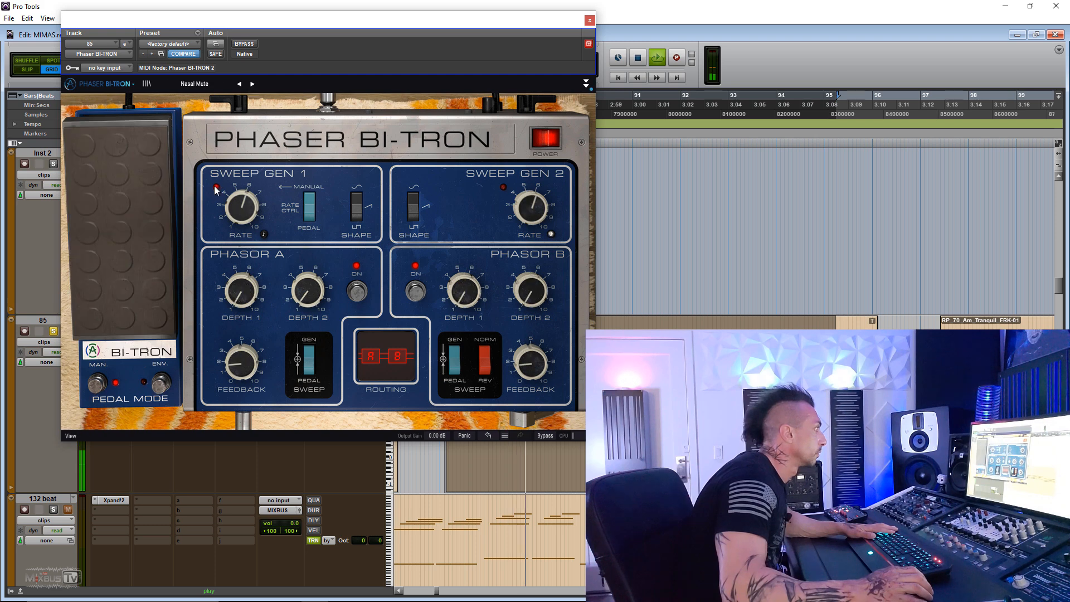
left_click_drag(151, 223, 150, 167)
left_click_drag(241, 290, 241, 275)
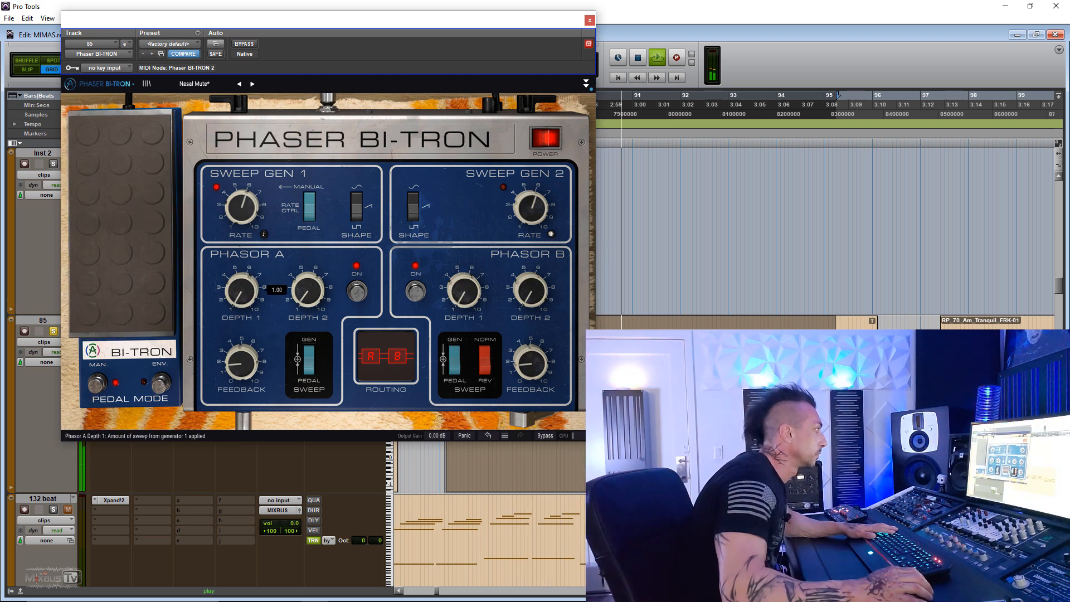
left_click_drag(239, 361, 240, 344)
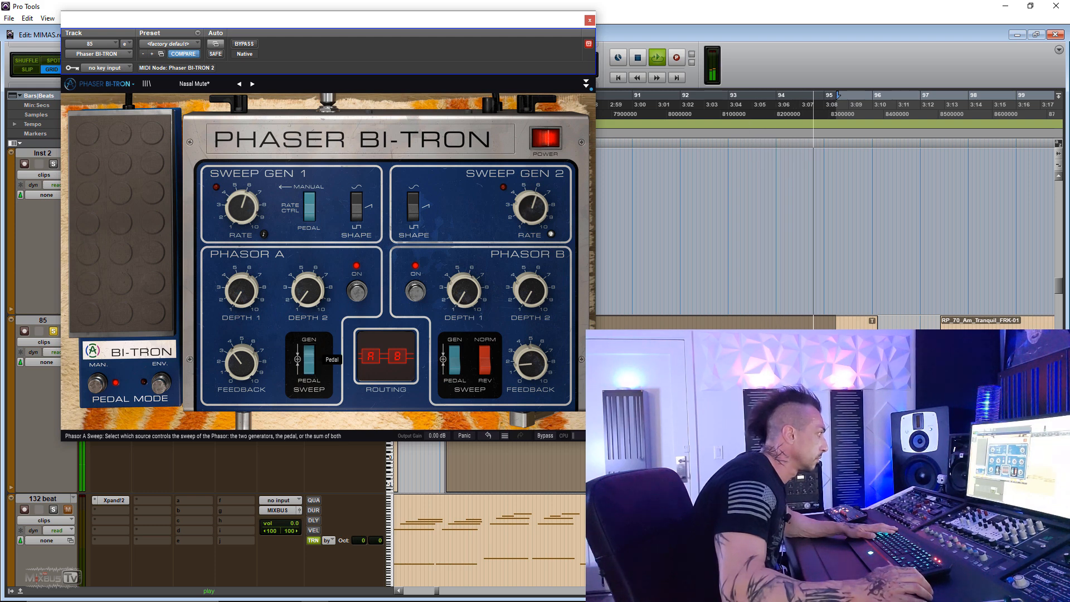
- Switch the pedal to envelope follower mode, toggle Phasor A's sweep source between Generators and Pedal, and stop playback
left_click(161, 383)
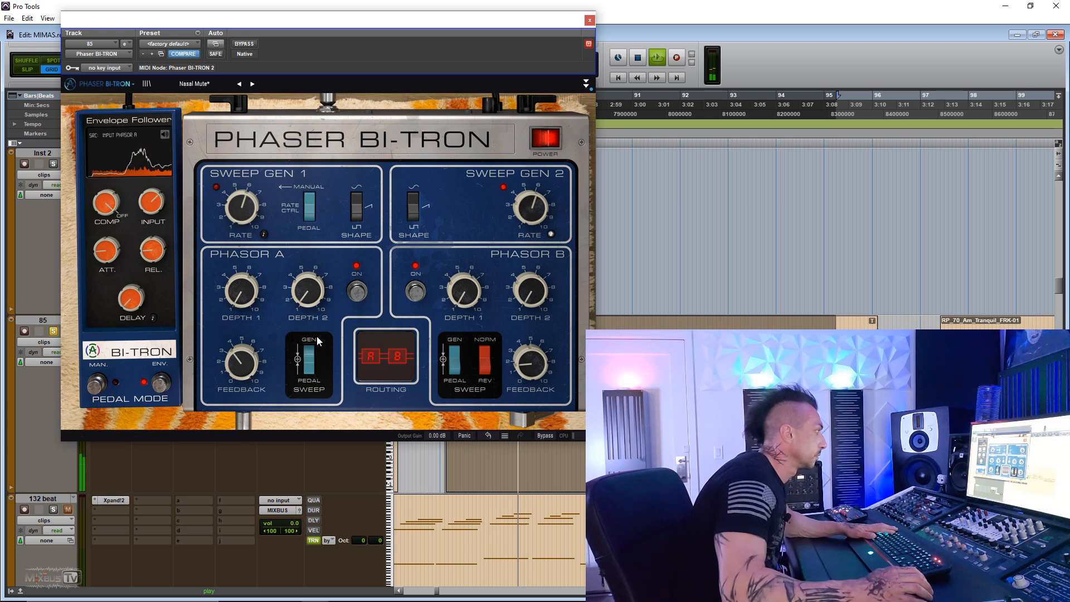
left_click_drag(313, 368, 312, 348)
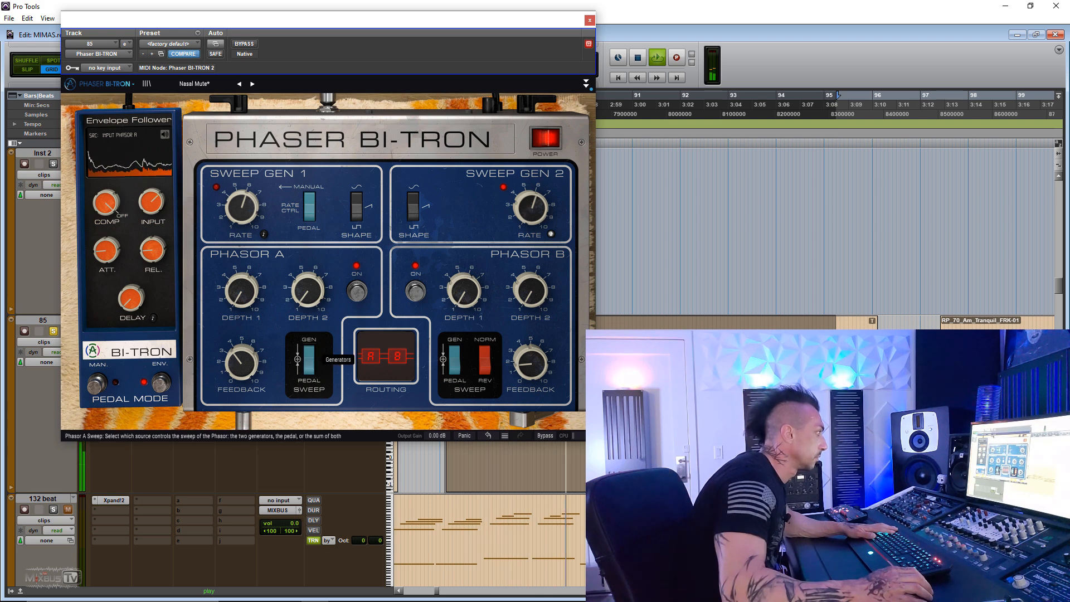
key("space")
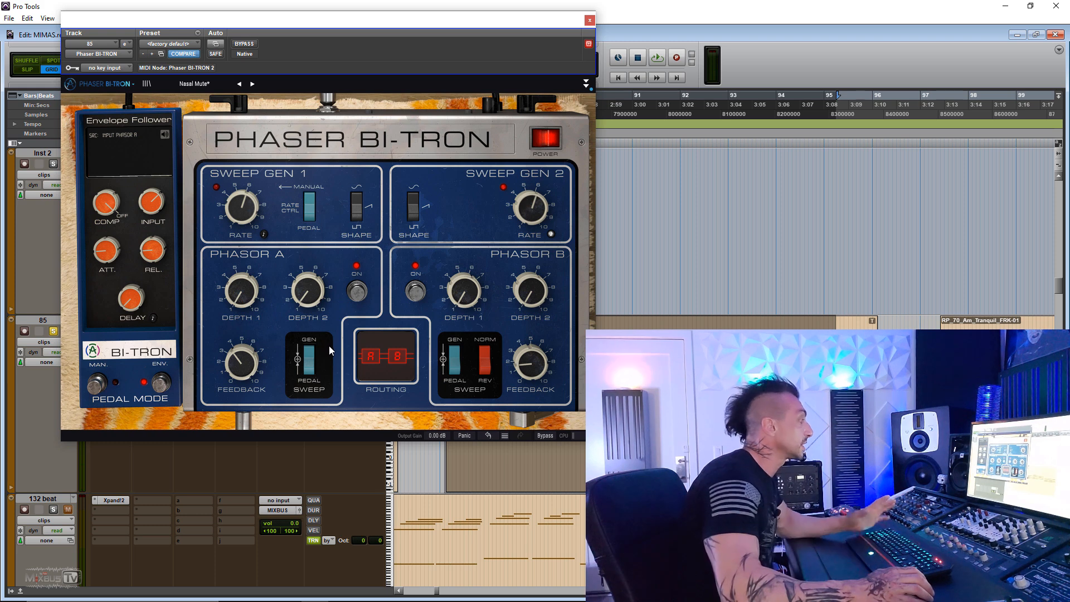
left_click_drag(311, 354, 310, 368)
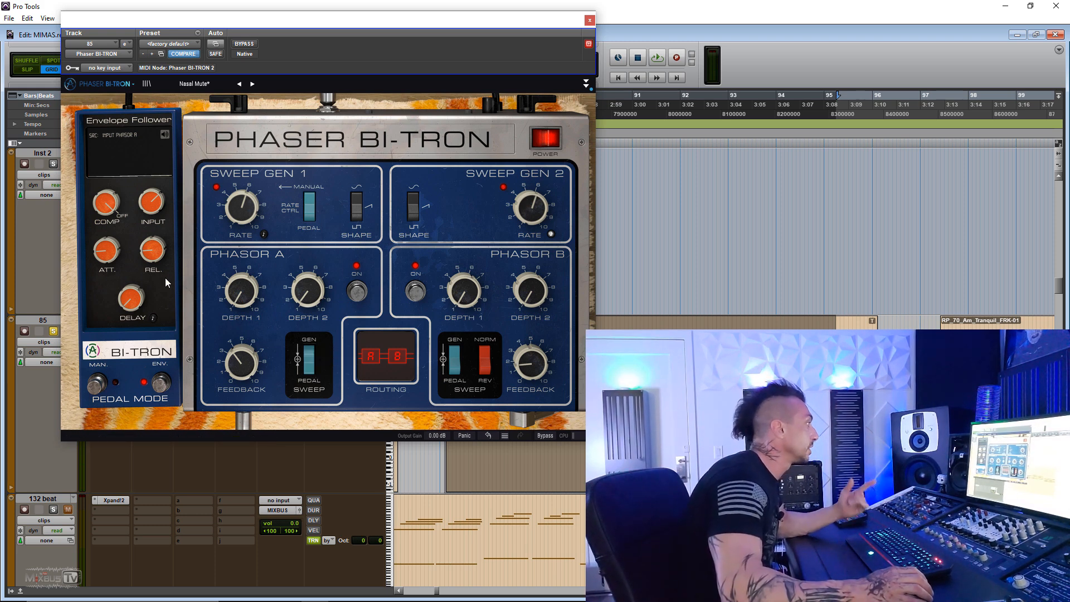
- Start playback and adjust the envelope follower's input and attack on the synth track's phaser
key("space")
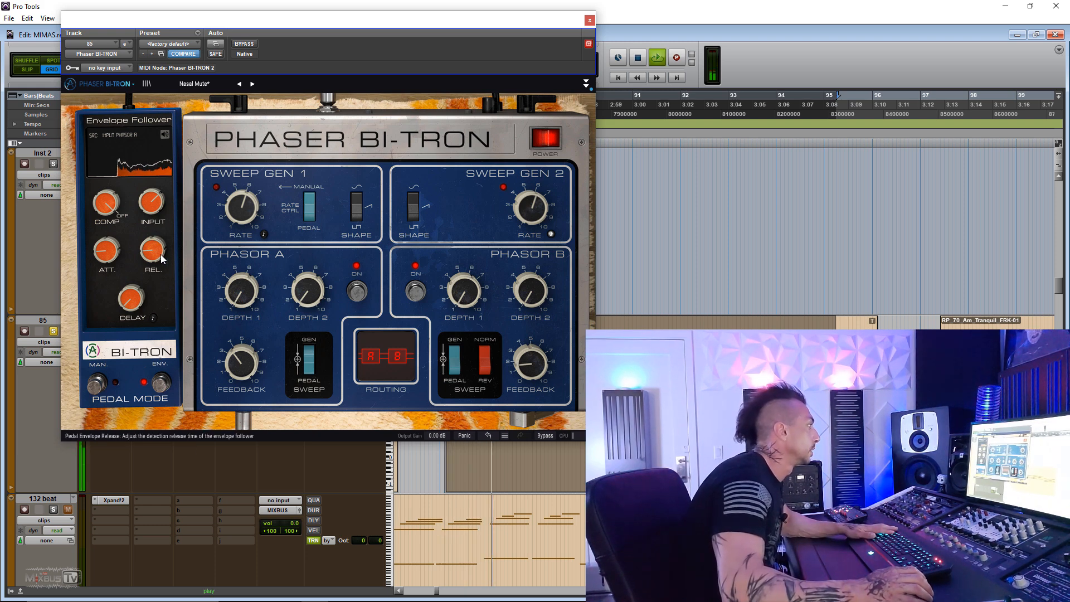
left_click_drag(151, 202, 152, 219)
mouse_move(104, 252)
left_mouse_down()
mouse_move(103, 221)
mouse_move(151, 212)
mouse_move(106, 237)
mouse_move(106, 251)
left_mouse_up()
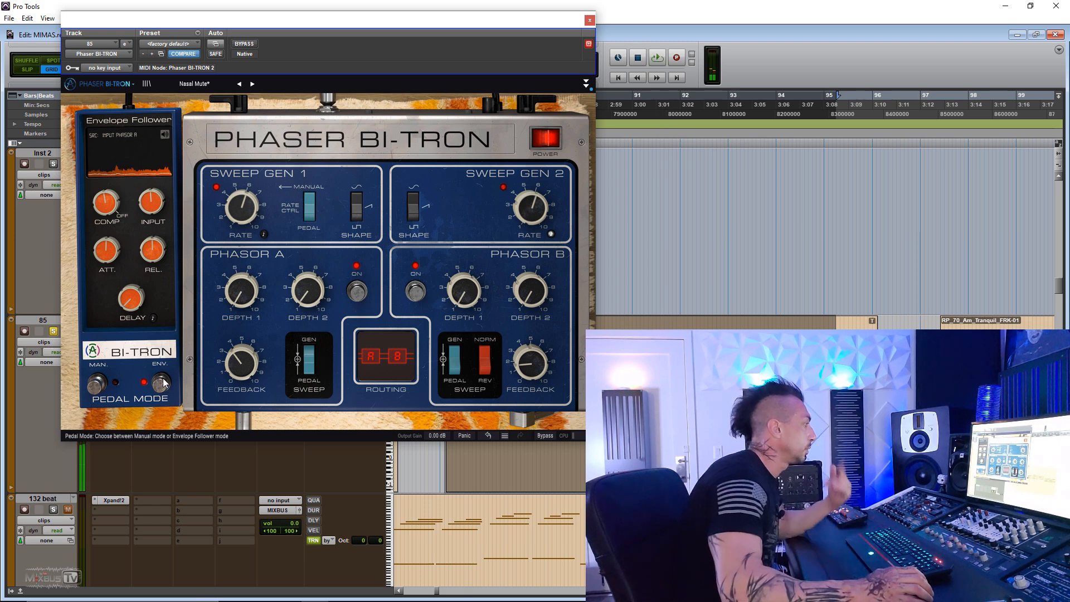
- Switch the pedal back to manual mode and ride it during playback
left_click(96, 384)
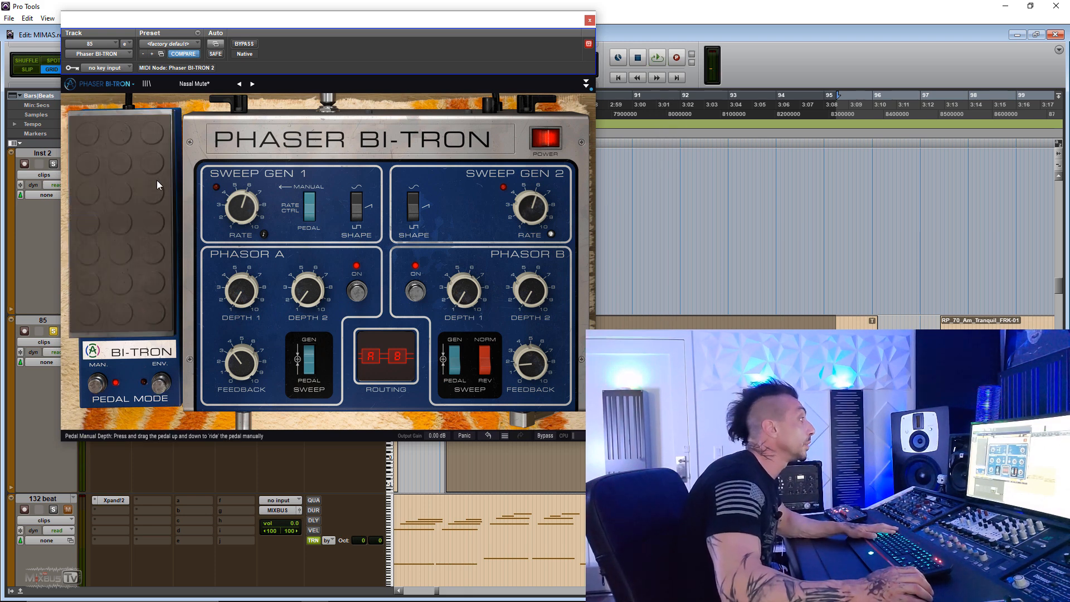
key("space")
left_click_drag(137, 159, 137, 206)
- Lower Phasor A's feedback and switch that module off, then raise Phasor B's Depth 2 and toggle its sweep direction and on switch
left_click(486, 366)
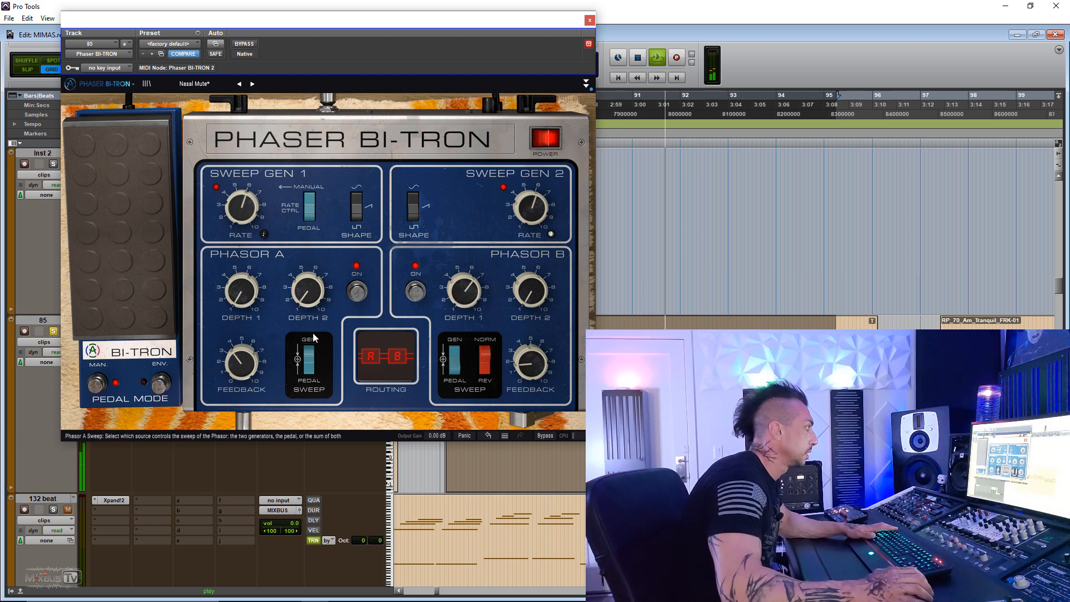
left_click_drag(242, 363, 241, 374)
left_click(357, 291)
left_click_drag(522, 296, 522, 282)
left_click(420, 292)
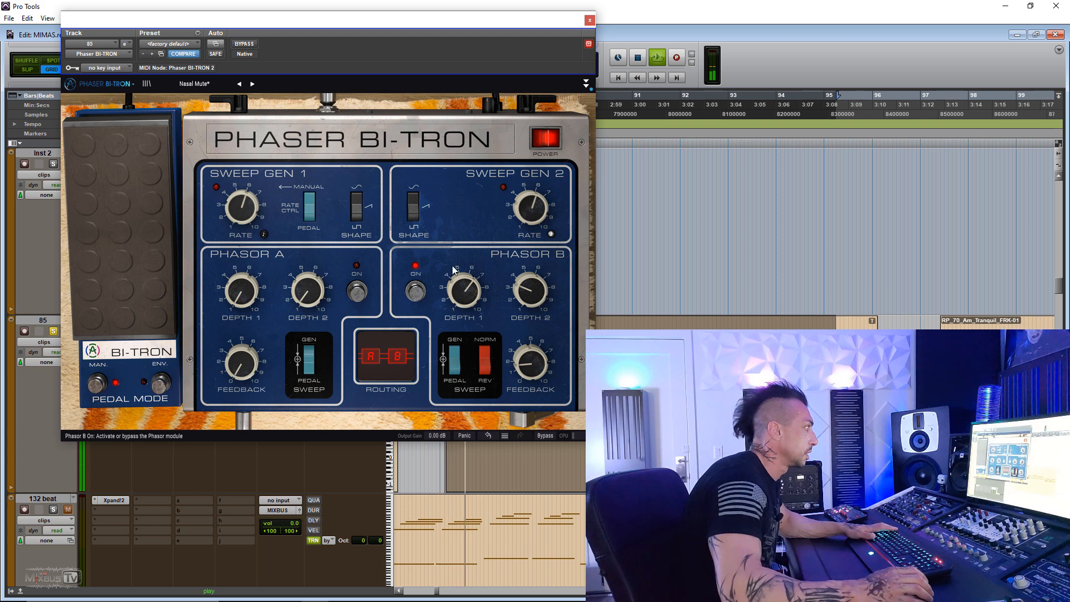
- Load the Gentle Filters preset and compare the processed sound with the bypassed one
left_click(201, 85)
left_click(220, 490)
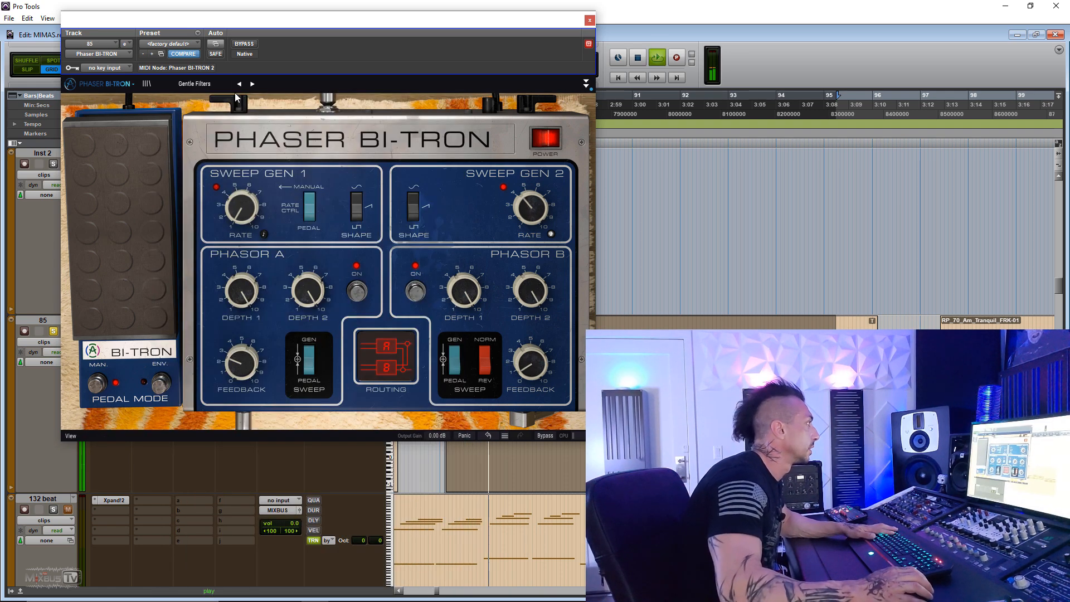
left_click(247, 44)
left_click(246, 44)
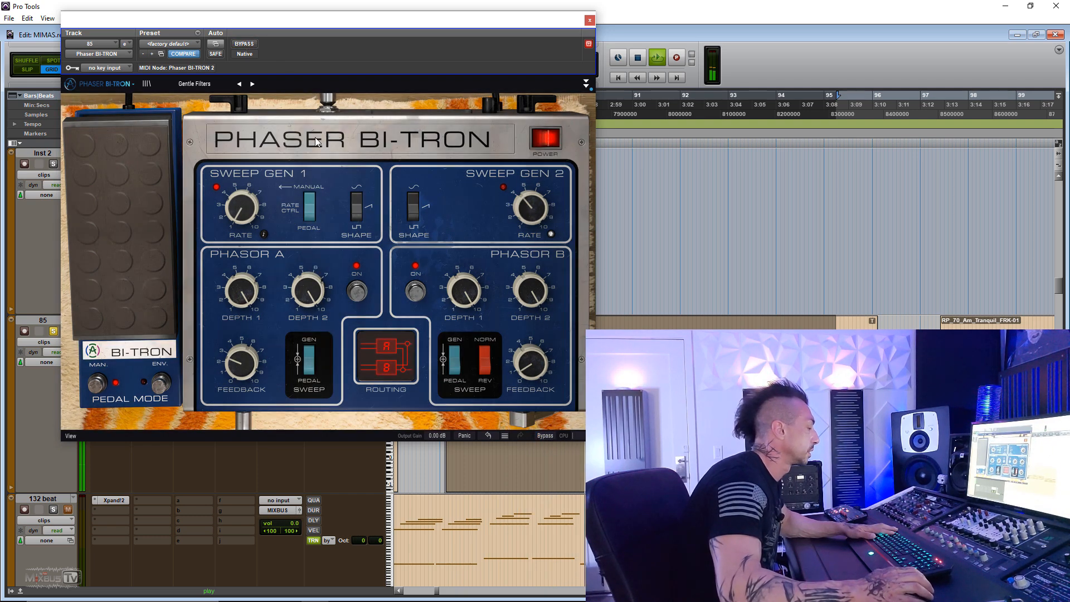
- Close the phaser, stop playback, and open the preset list of track 85's Xpand!2 instrument
left_click(589, 20)
key("ctrl+[")
key("ctrl+[")
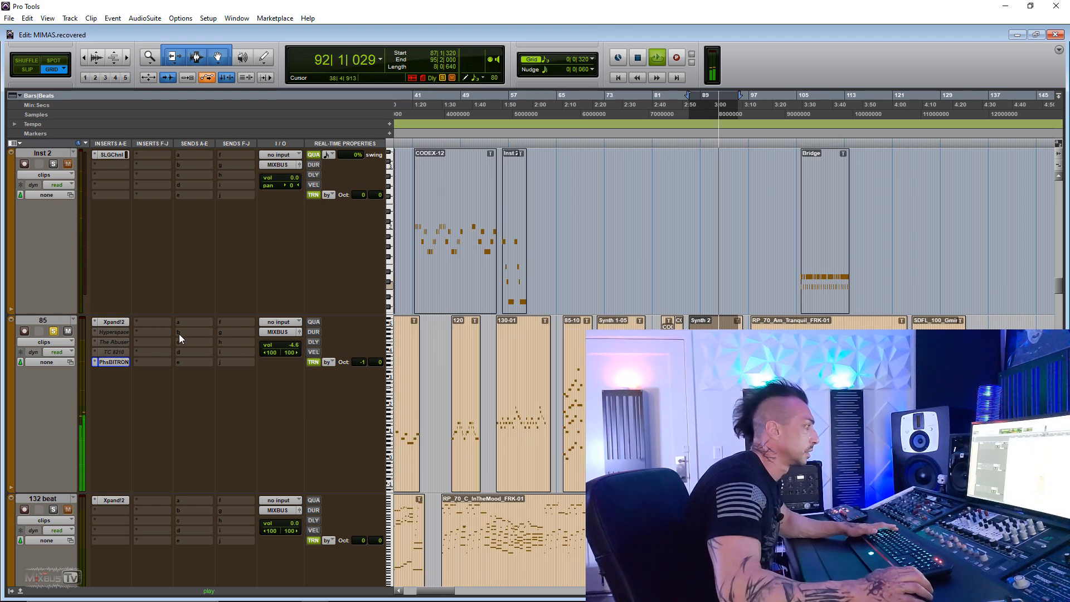
key("space")
left_click(113, 322)
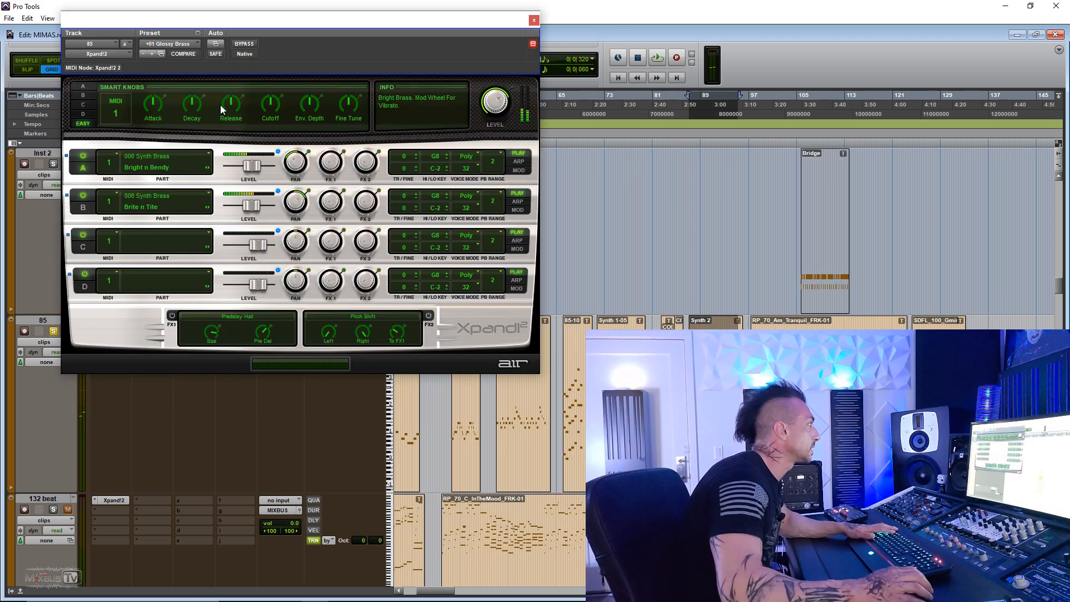
left_click(176, 45)
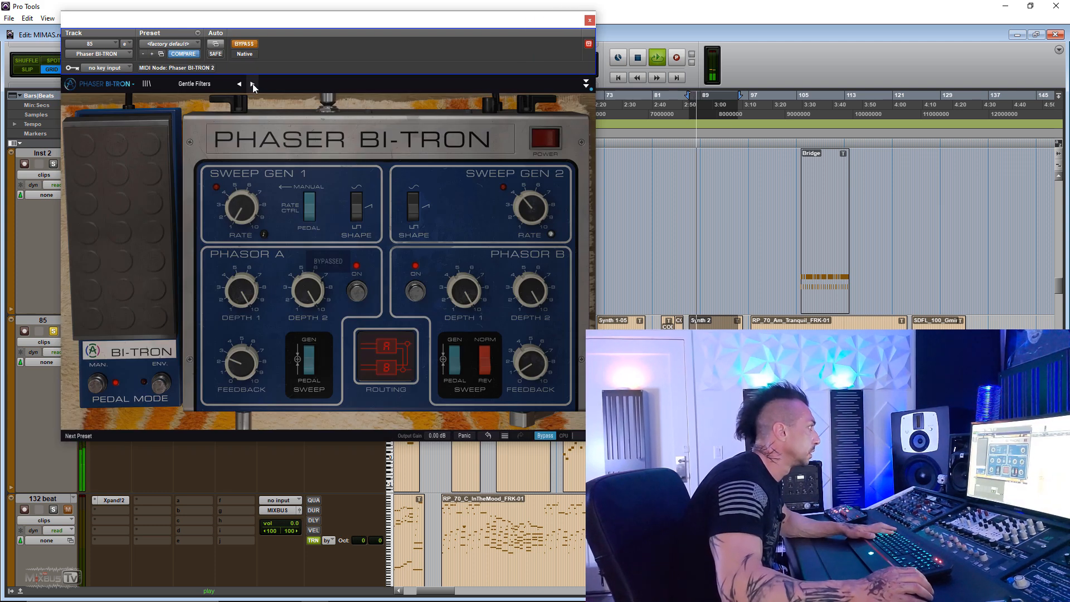
- Load the Retro Sci-Fi preset in the phaser and take the plug-in out of bypass
left_click(210, 83)
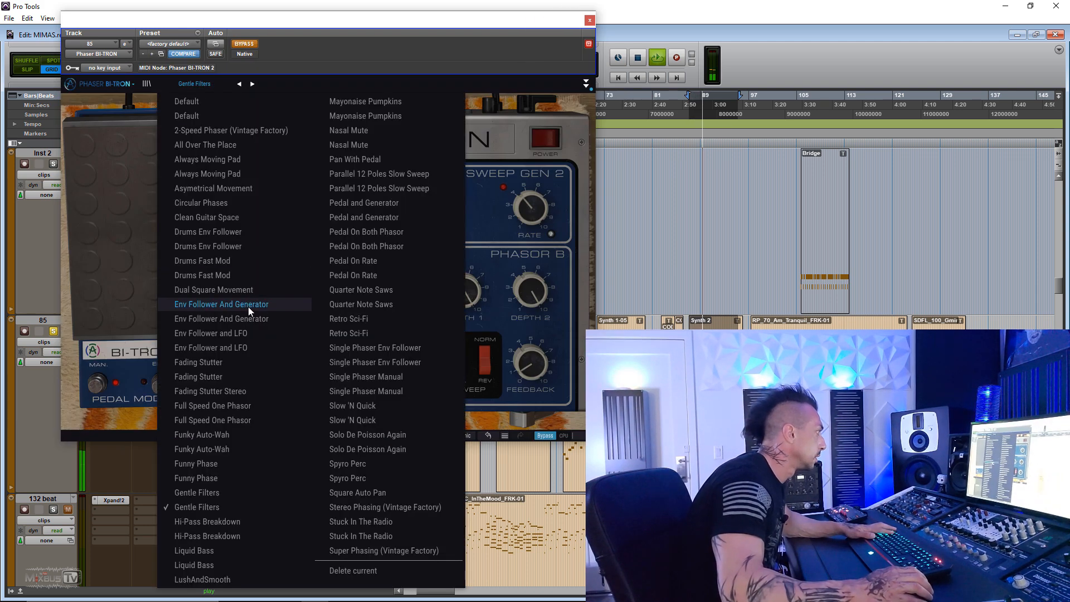
left_click(355, 334)
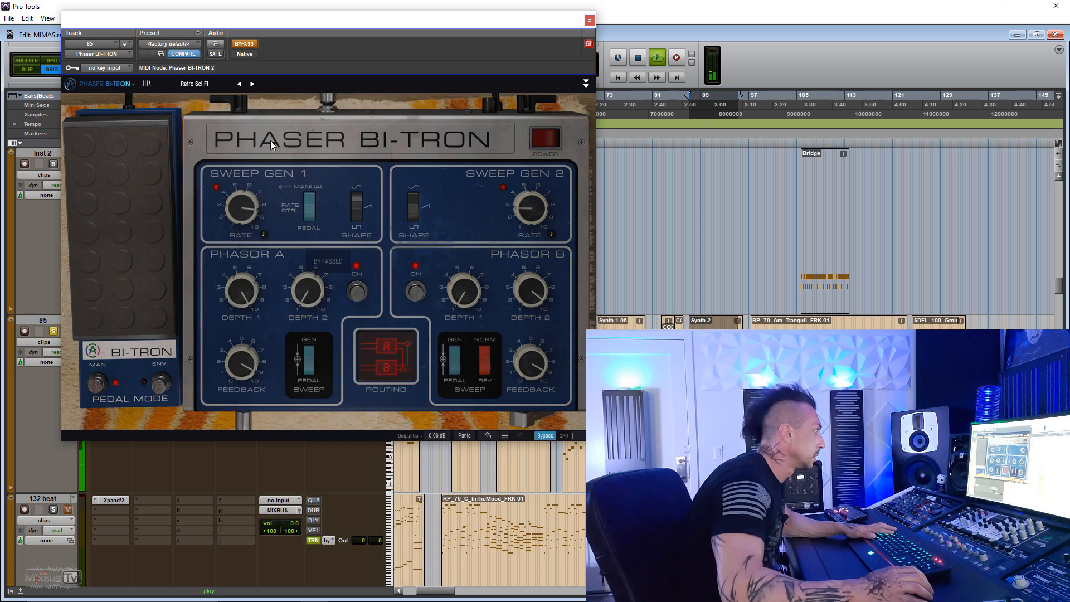
left_click(245, 44)
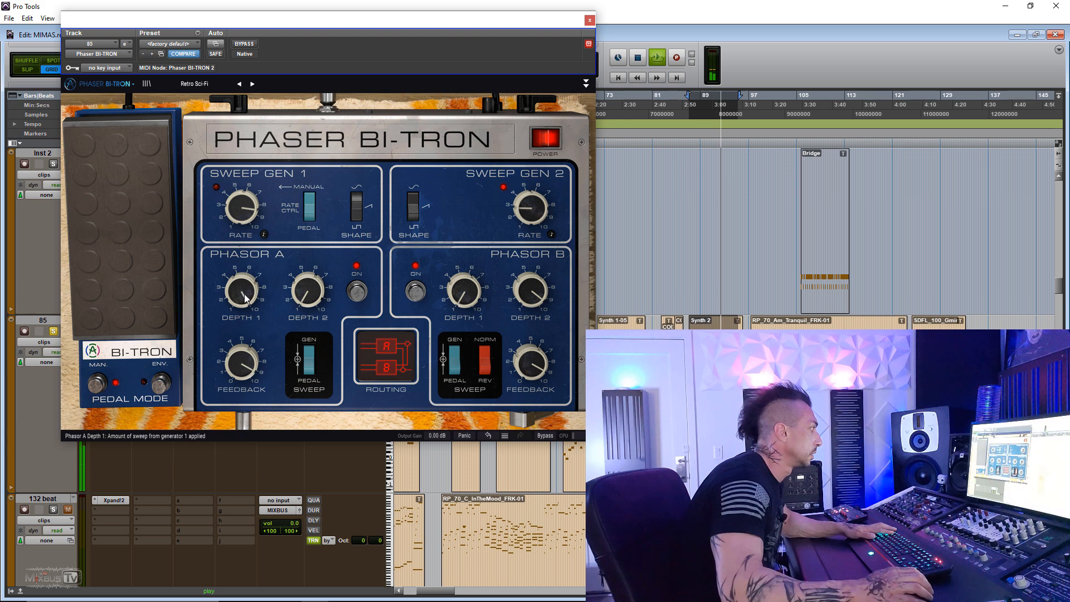
- Lower the Sweep Gen 1 rate, ride the pedal manually, and stop playback
left_click_drag(257, 220, 257, 245)
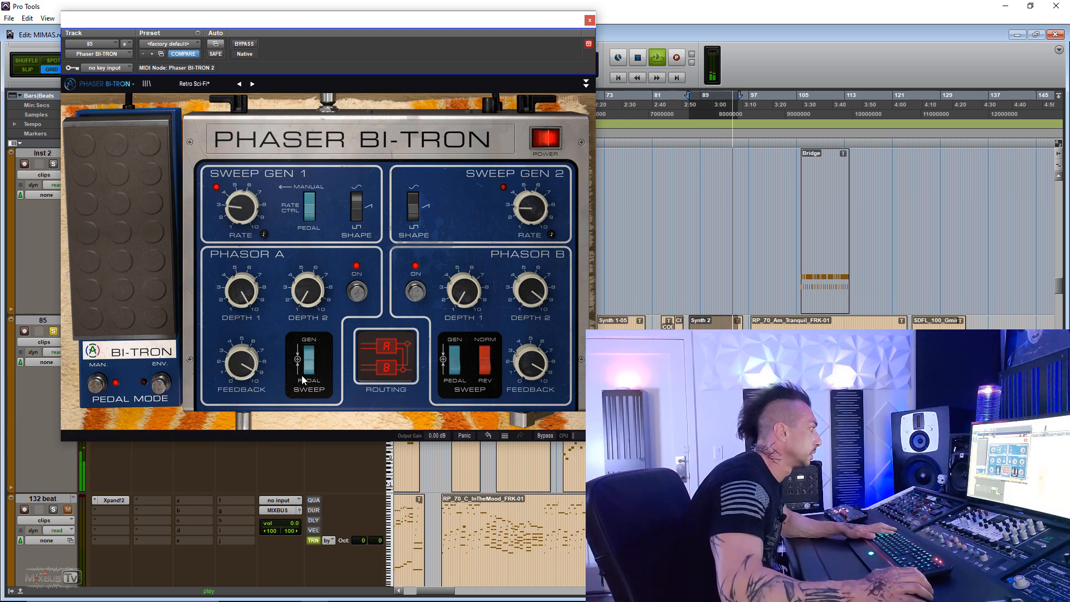
mouse_move(120, 223)
left_mouse_down()
mouse_move(120, 207)
mouse_move(120, 236)
mouse_move(119, 223)
left_mouse_up()
left_click_drag(152, 264, 152, 300)
key("space")
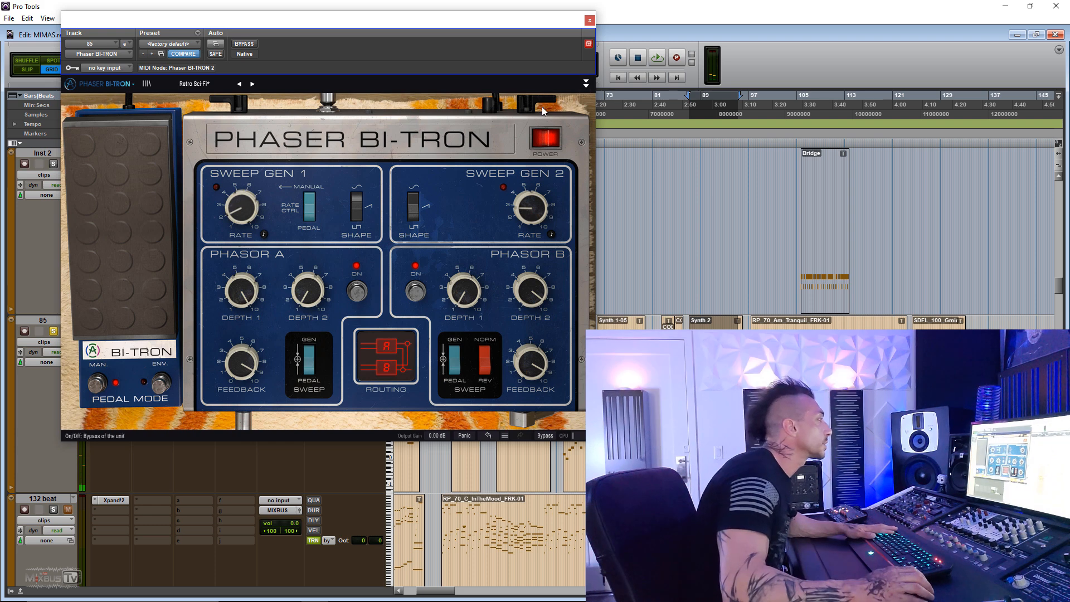
- Show the phaser's advanced controls and raise Phasor A's mix during playback
left_click(585, 84)
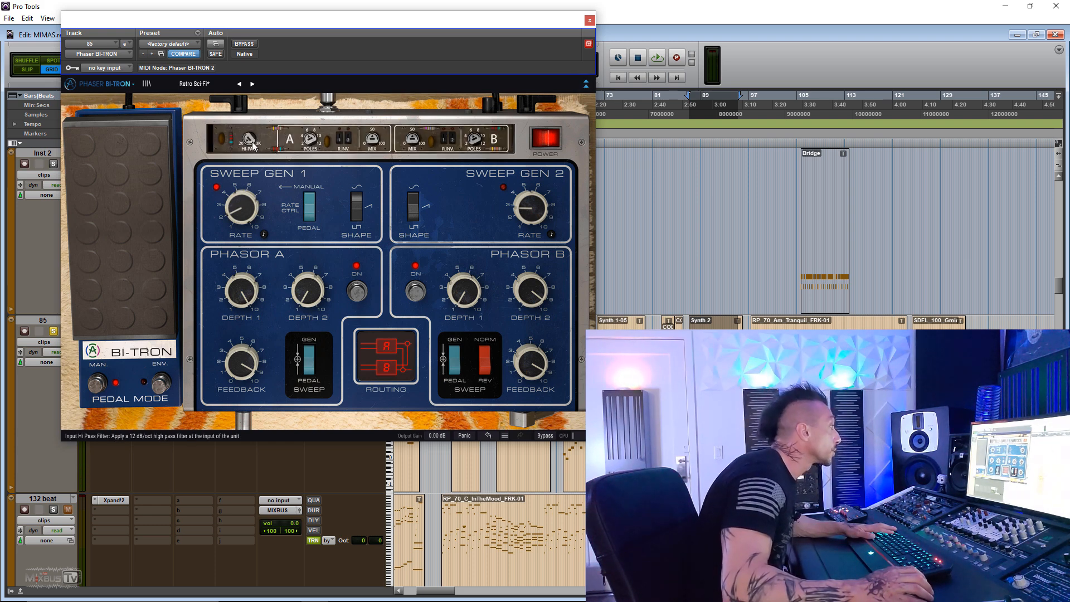
key("space")
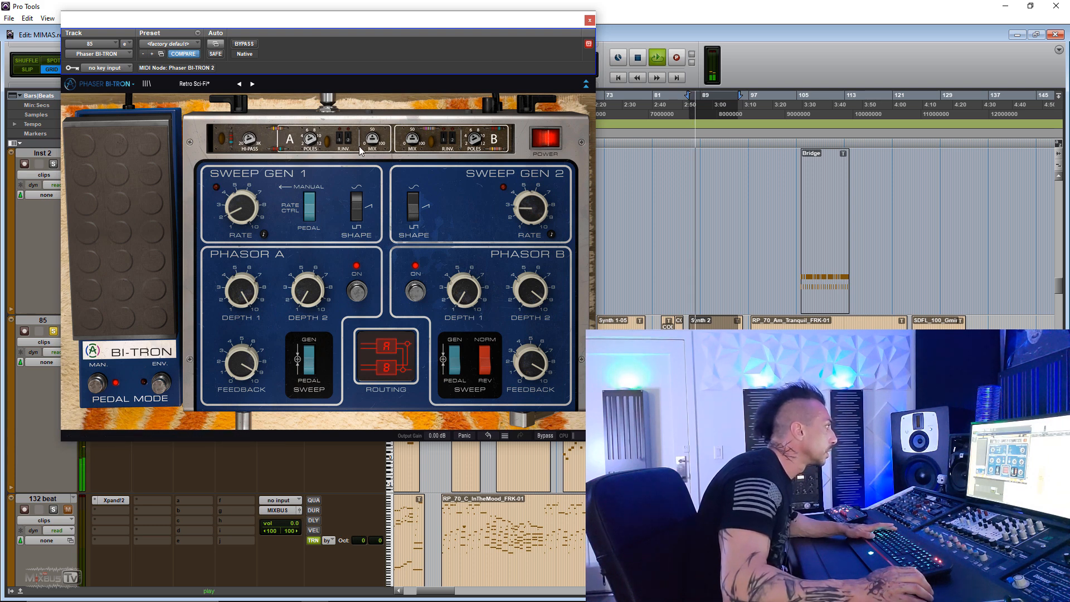
left_click_drag(374, 140, 375, 115)
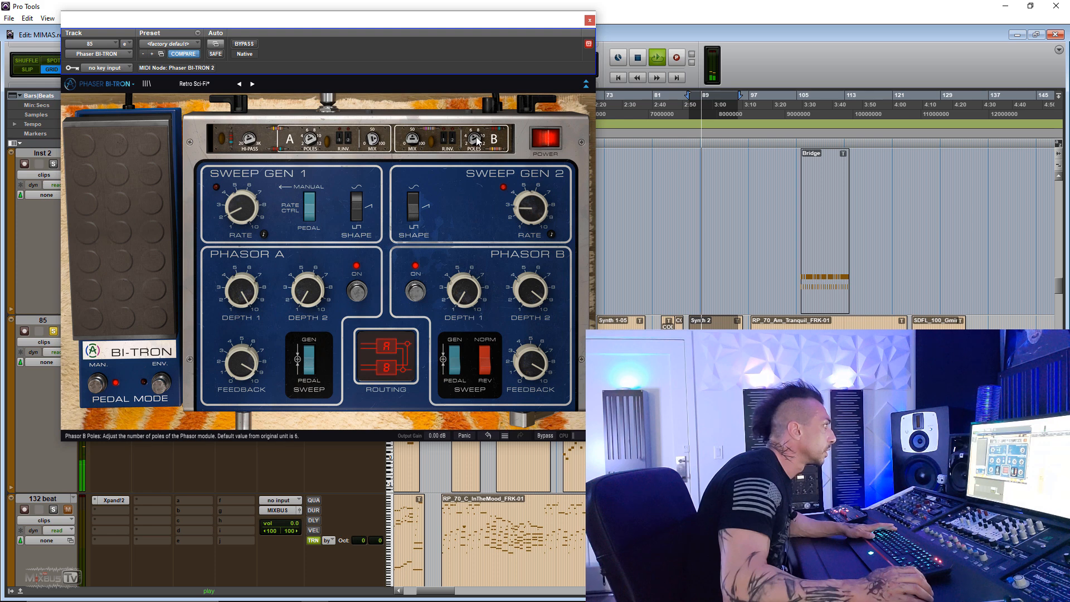
- Toggle Phasor B's inversion, raise its mix and adjust its poles, then advance to the next preset
left_click(444, 142)
left_click_drag(412, 140, 412, 123)
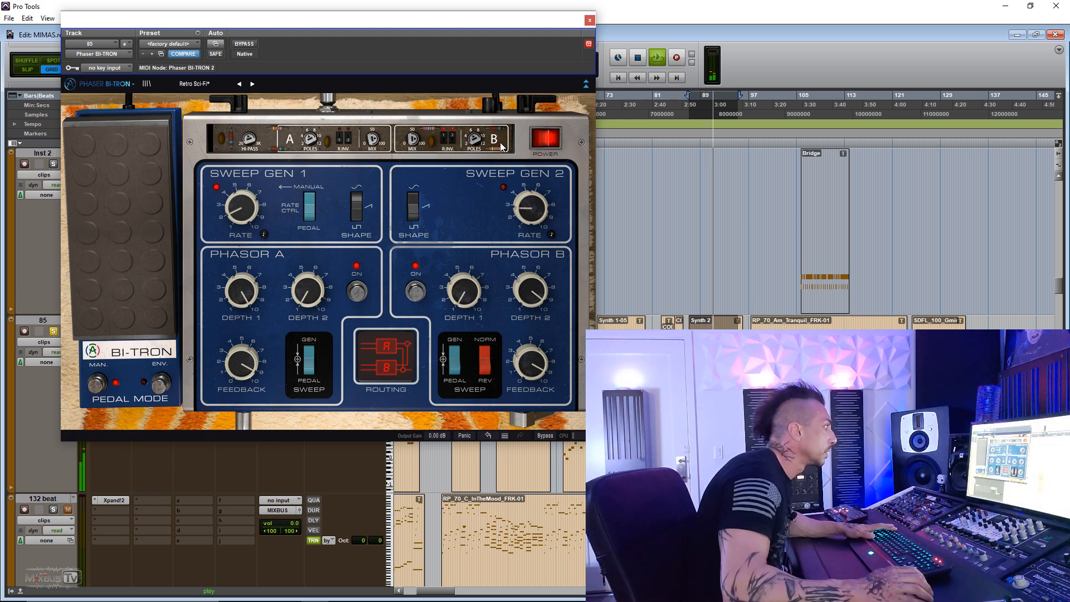
left_click_drag(477, 140, 476, 138)
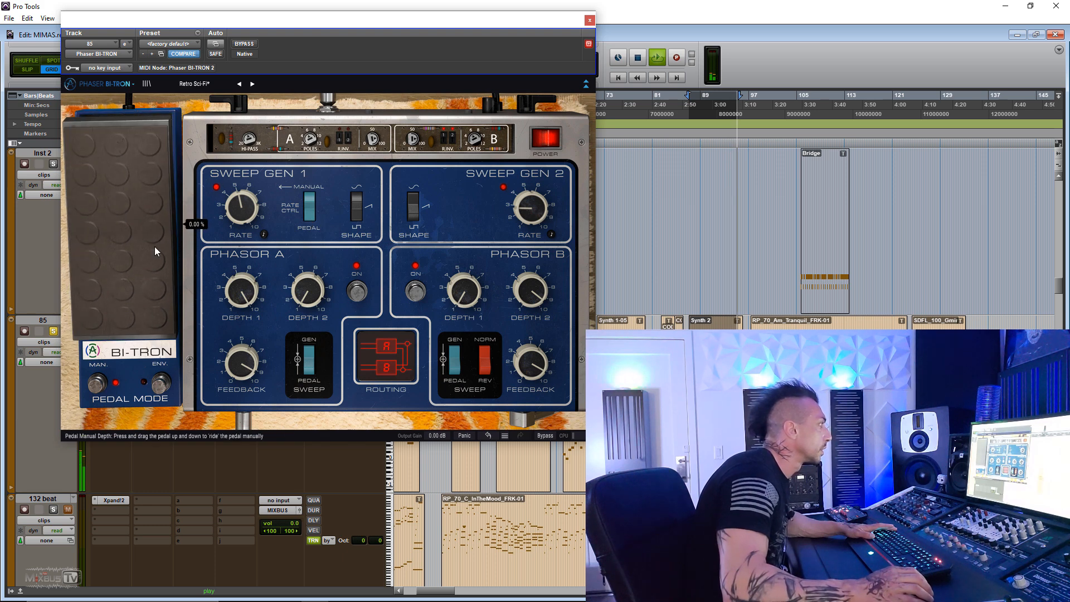
left_click(253, 84)
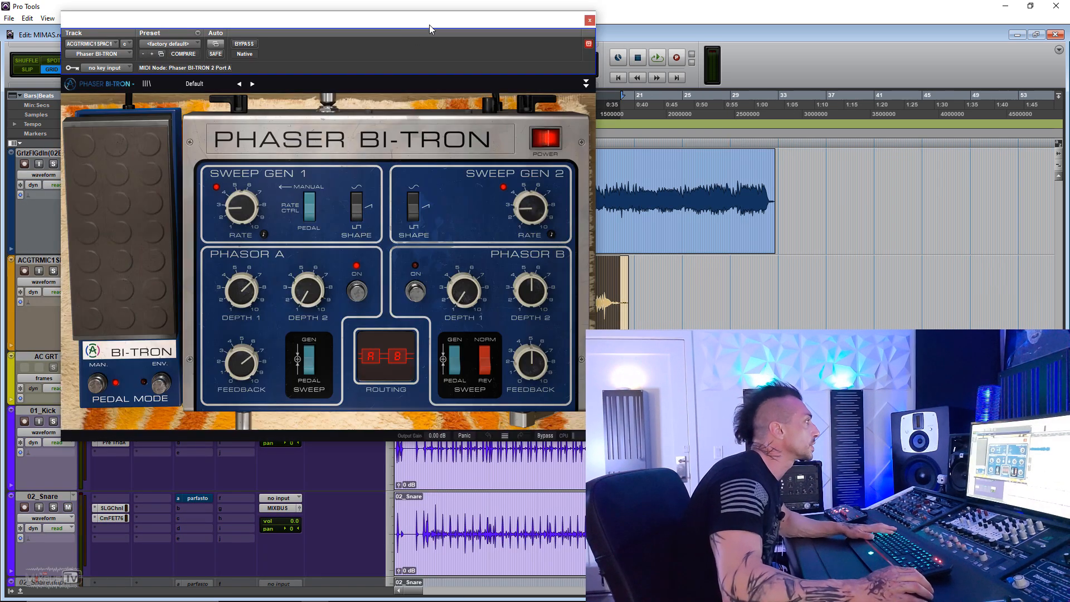
- On the acoustic guitar's phaser, load the 2-Speed Phaser (Vintage Factory) preset and replace it with Clean Guitar Space
left_click_drag(400, 24, 413, 22)
left_click(223, 82)
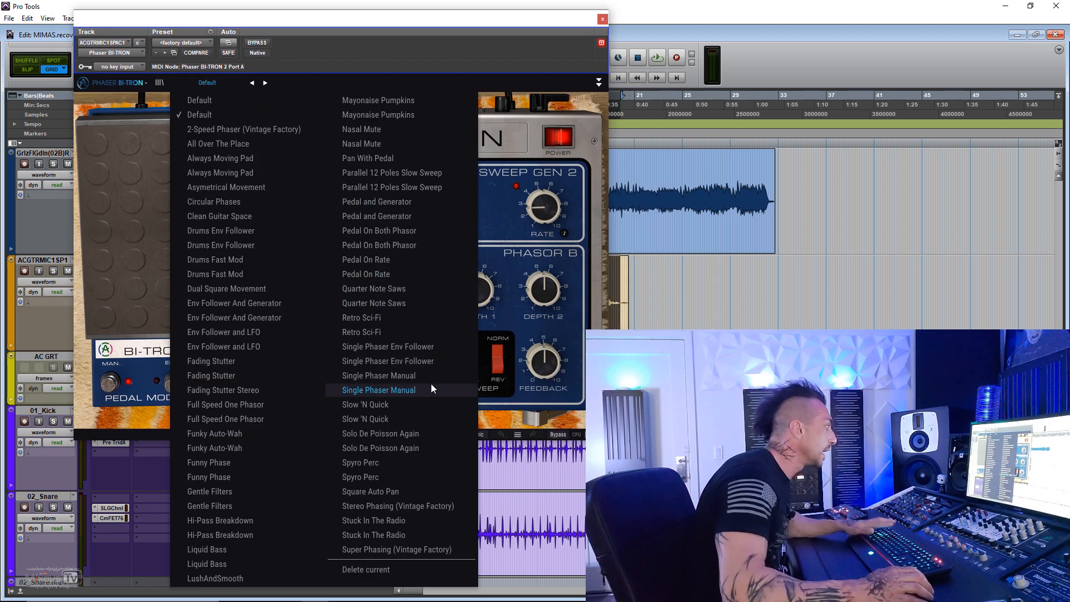
left_click(244, 128)
left_click(212, 82)
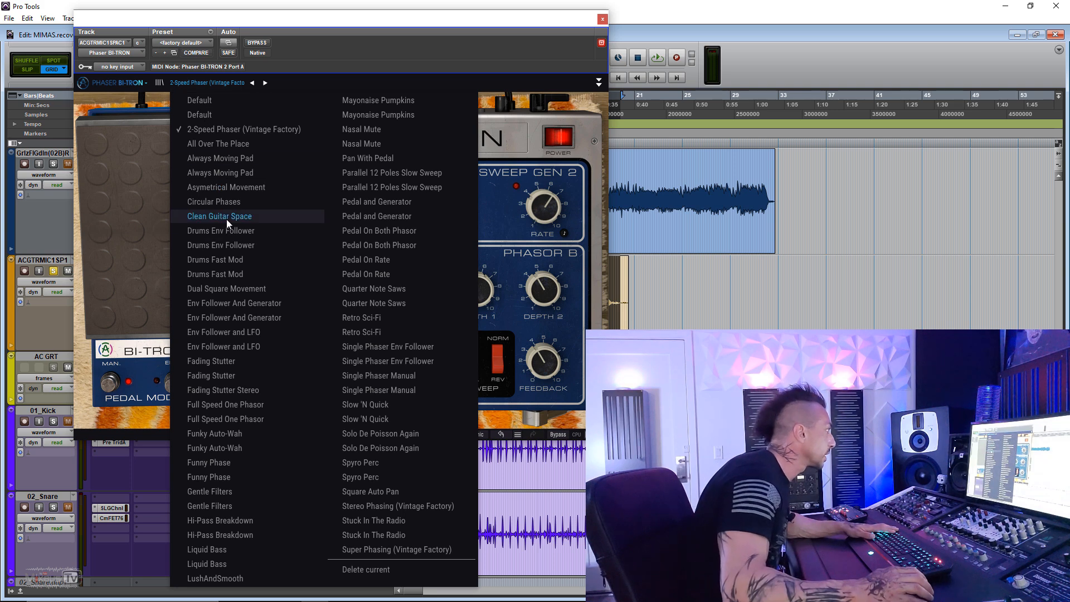
left_click(226, 217)
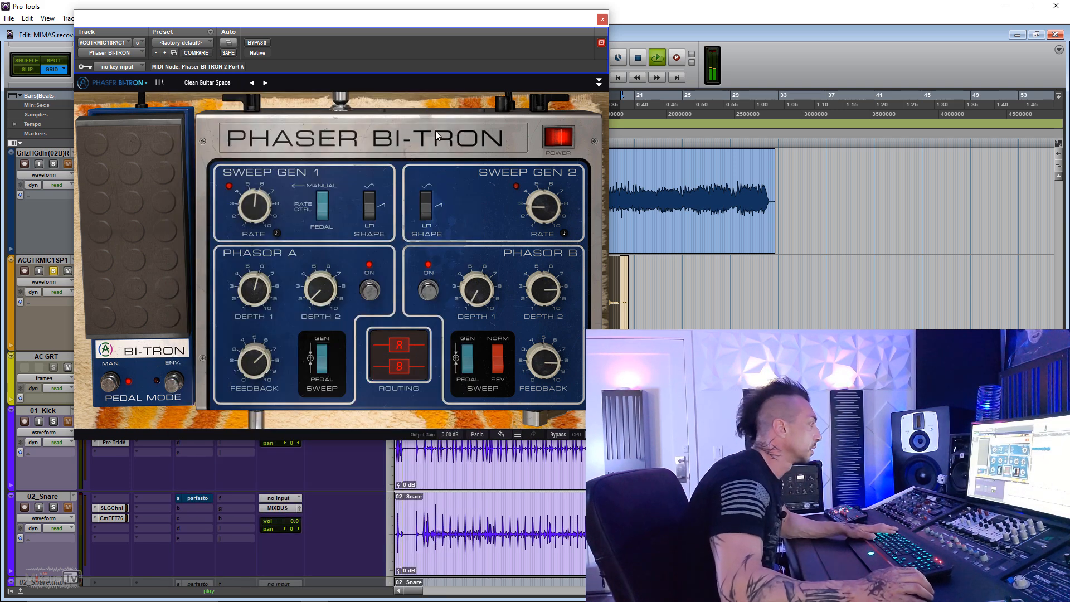
- Lower the Sweep Gen 1 rate, Phasor A's Depth 1 and feedback, and Phasor B's feedback
left_click_drag(282, 206, 281, 220)
left_click_drag(254, 289, 255, 318)
left_click_drag(254, 361, 257, 410)
left_click_drag(543, 362, 543, 388)
left_click_drag(255, 365, 253, 359)
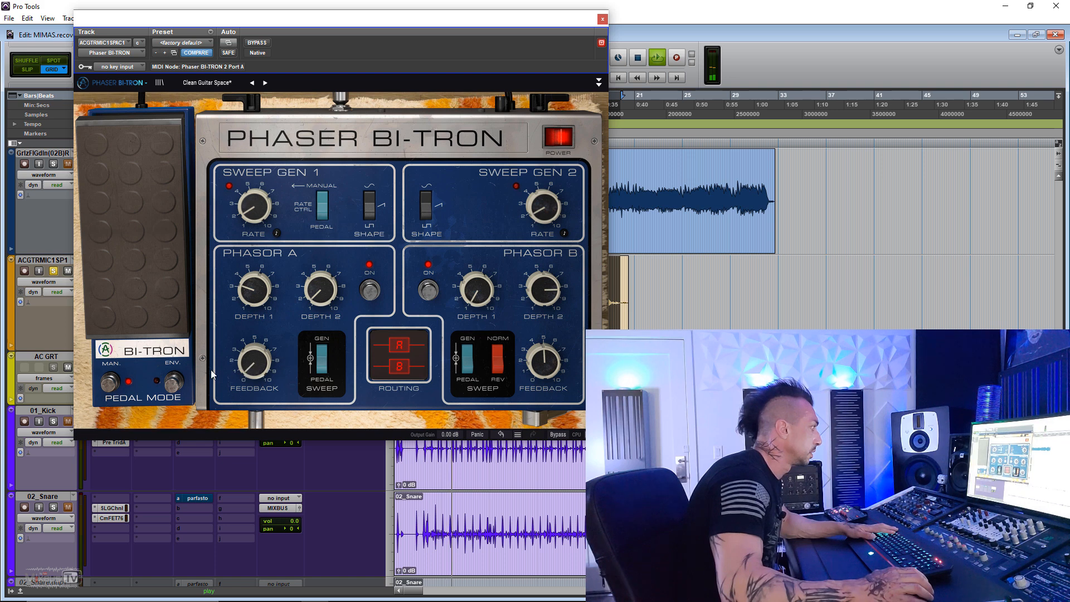
- Switch the pedal to envelope follower mode and raise its input, then reopen the phaser and return the pedal to manual mode
left_click(174, 382)
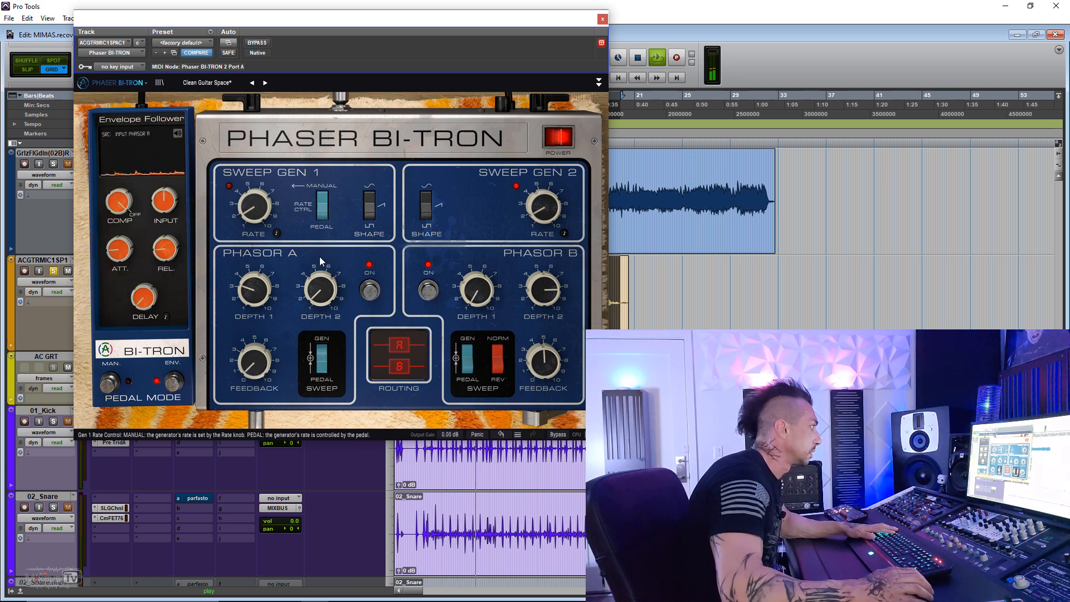
left_click_drag(165, 202, 165, 176)
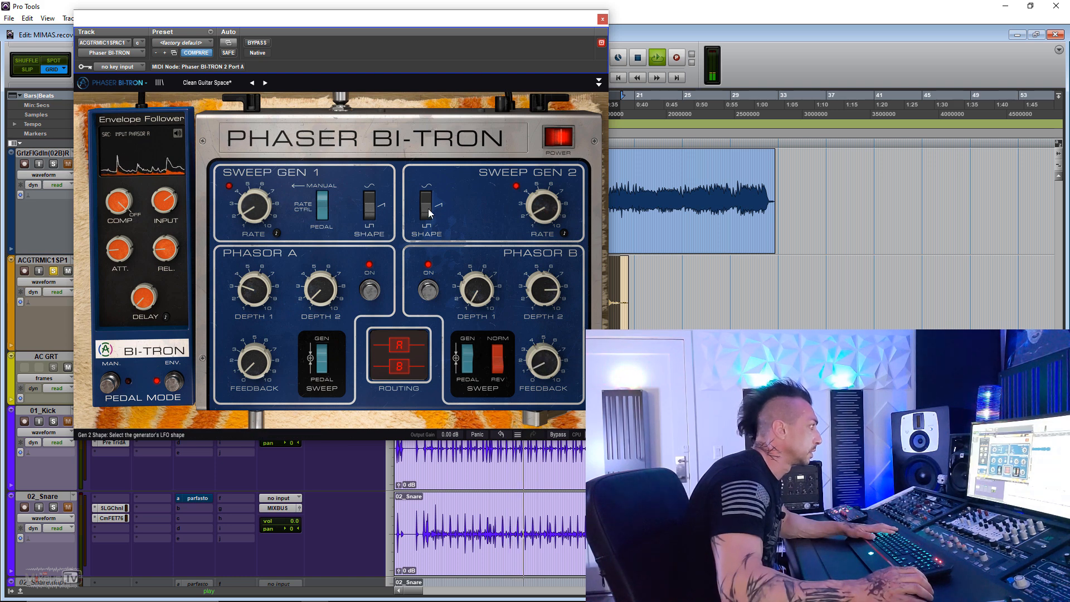
left_click(602, 19)
left_click(111, 282)
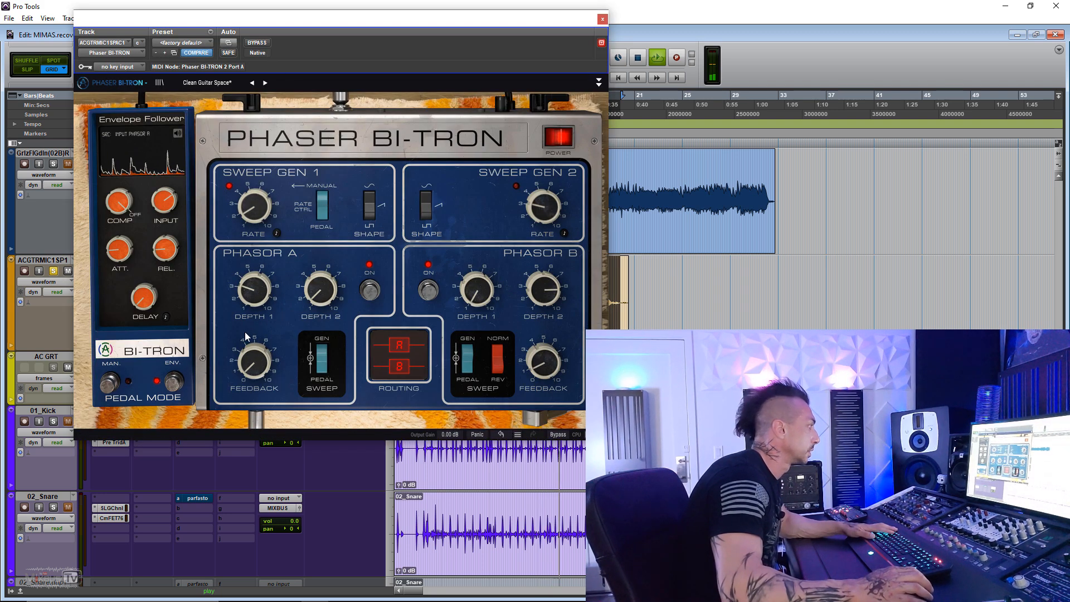
left_click(110, 383)
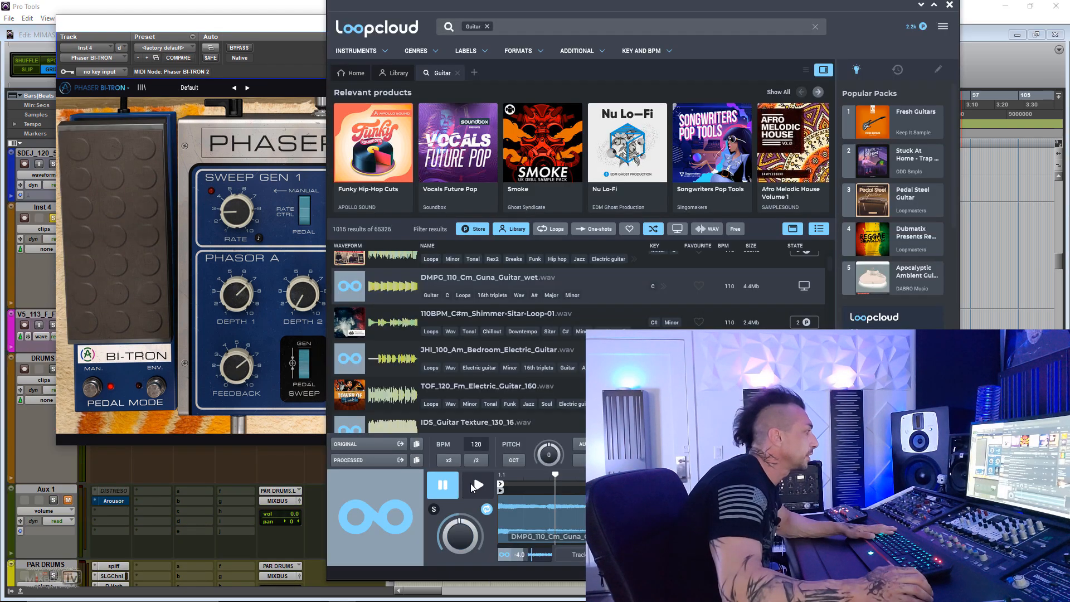
- Bring up the Inst 4 track's phaser, load the Dual Square Movement preset, and lower the Sweep Gen 1 rate
left_click(473, 486)
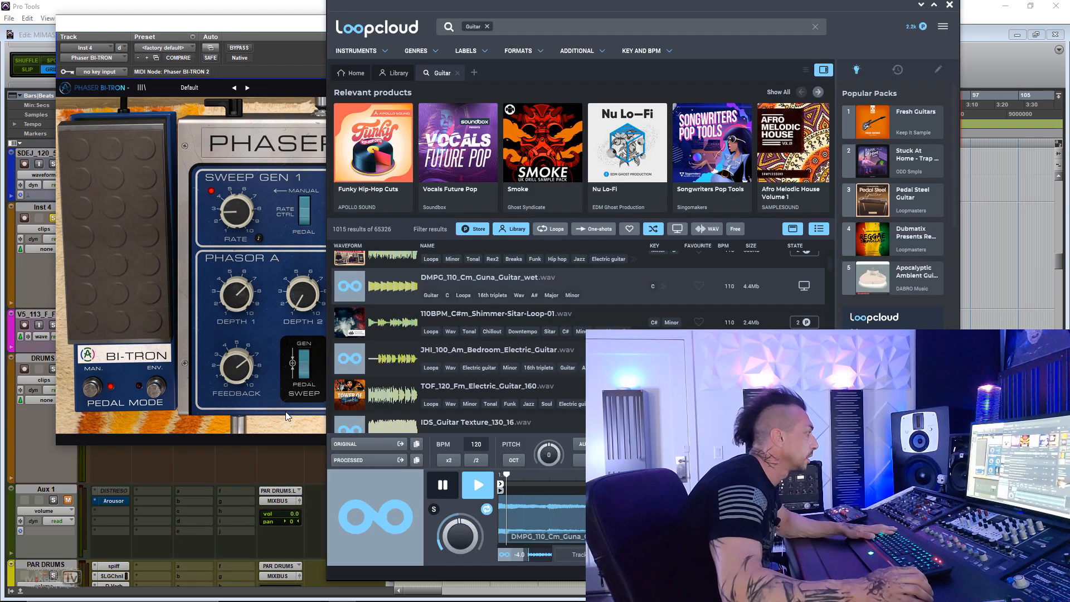
left_click(287, 426)
left_click(198, 88)
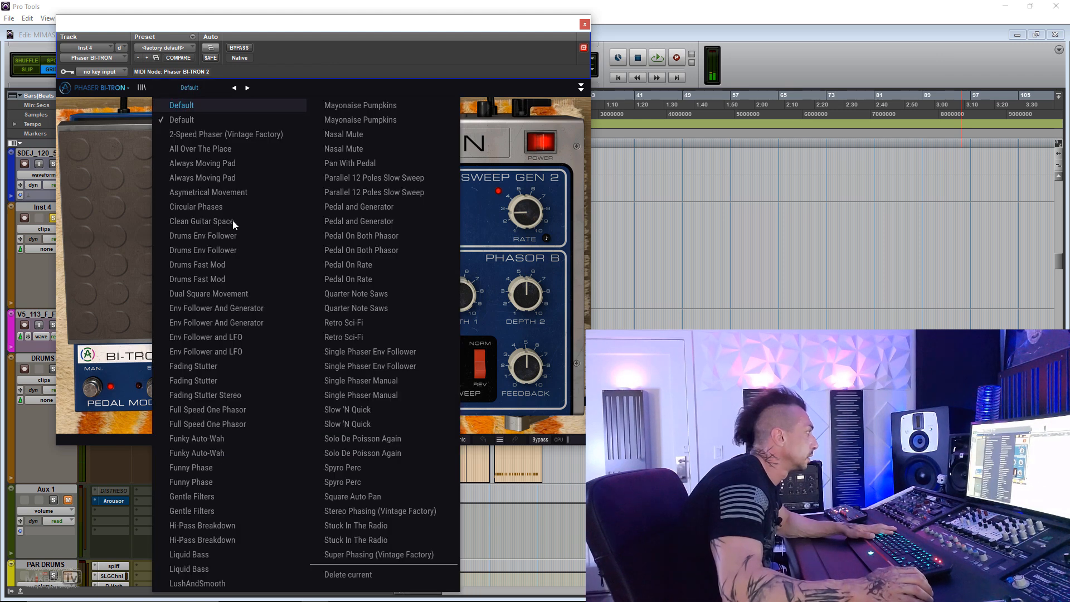
left_click(246, 293)
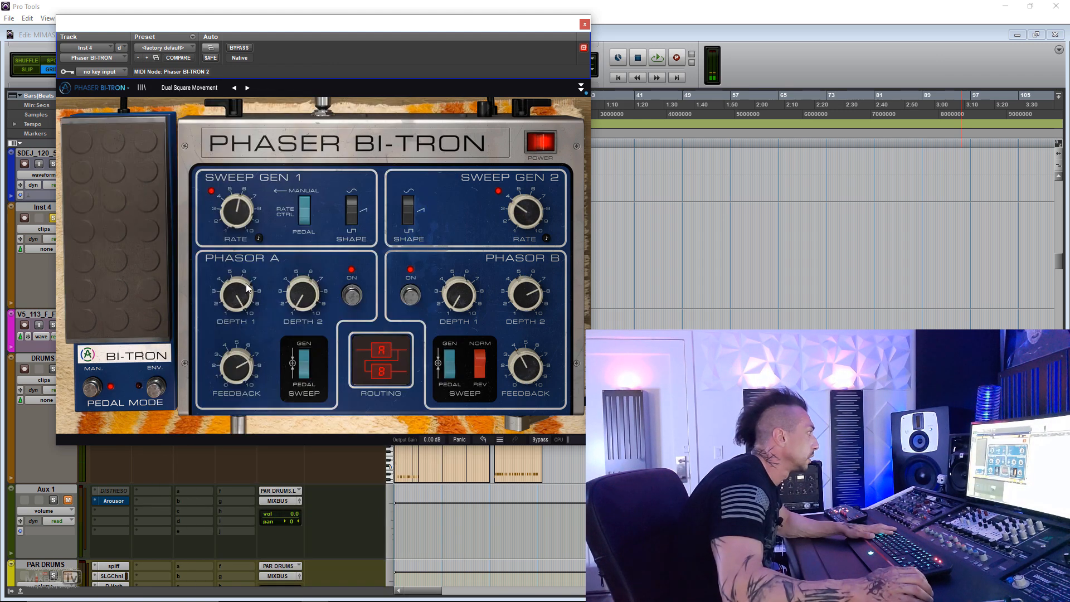
left_click_drag(221, 210, 223, 198)
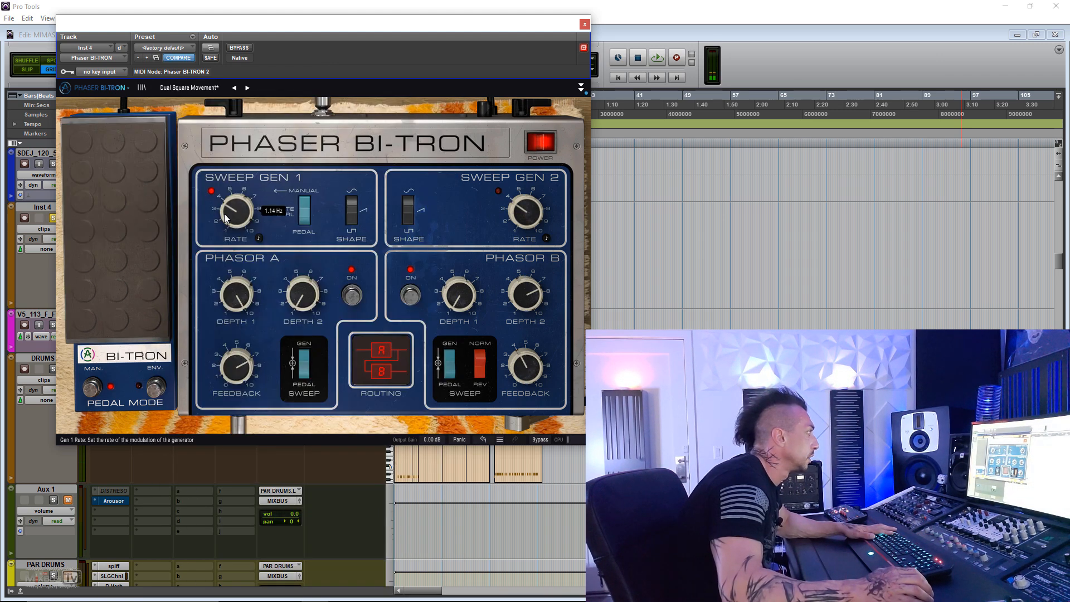
- Load the Super Phasing (Vintage Factory) preset and bypass the plug-in for comparison
left_click(204, 86)
left_click(363, 553)
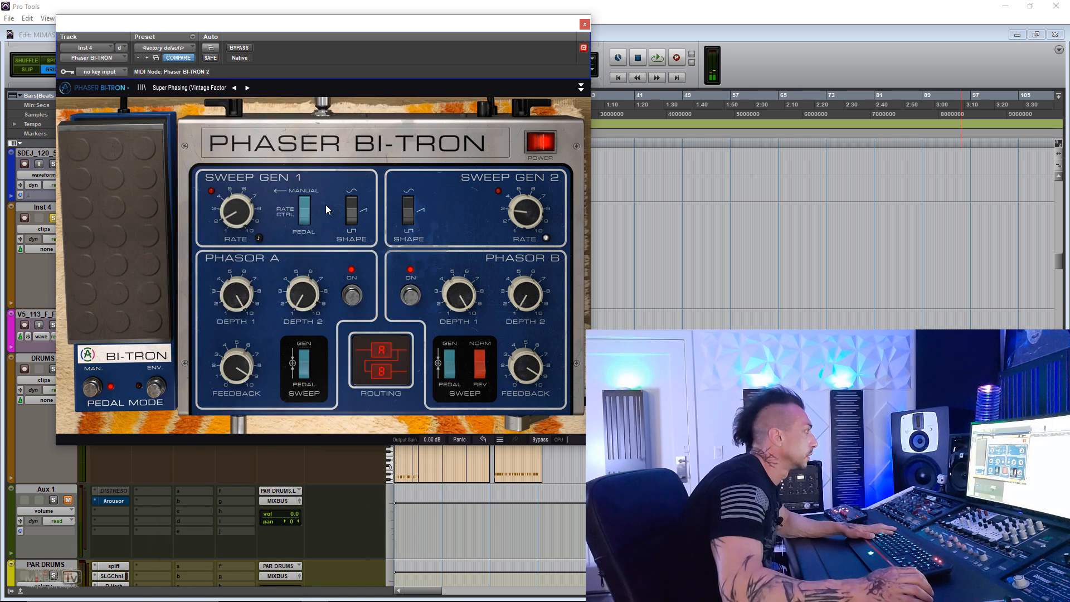
left_click(245, 48)
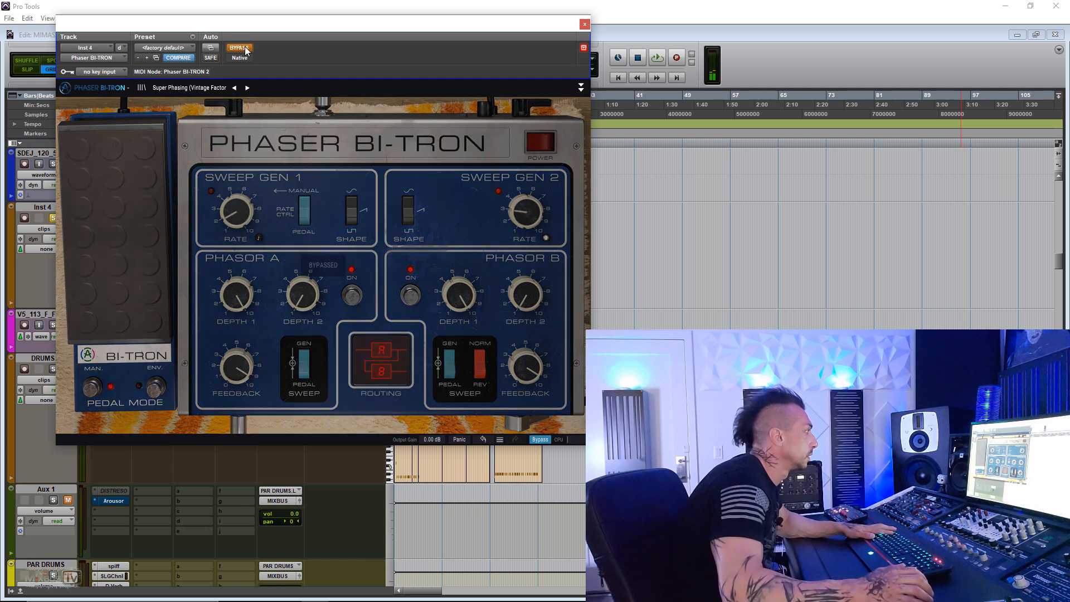
- Re-enable the phaser, move its pedal, and audition the Stuck In The Radio, Stereo Phasing (Vintage Factory) and Square Auto Pan presets
left_click(245, 49)
left_click_drag(126, 206, 128, 136)
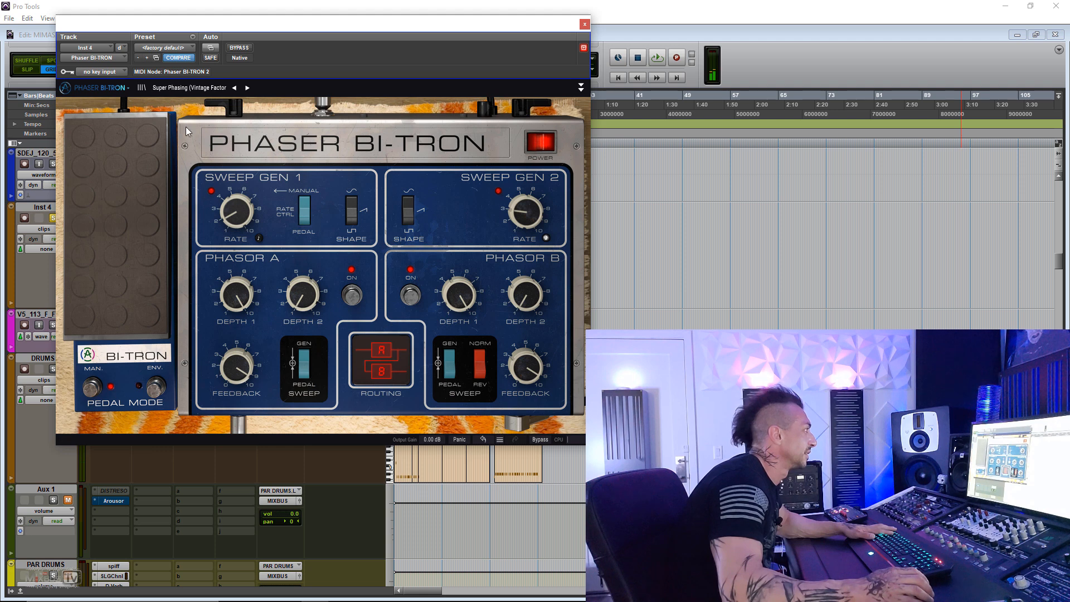
left_click(234, 88)
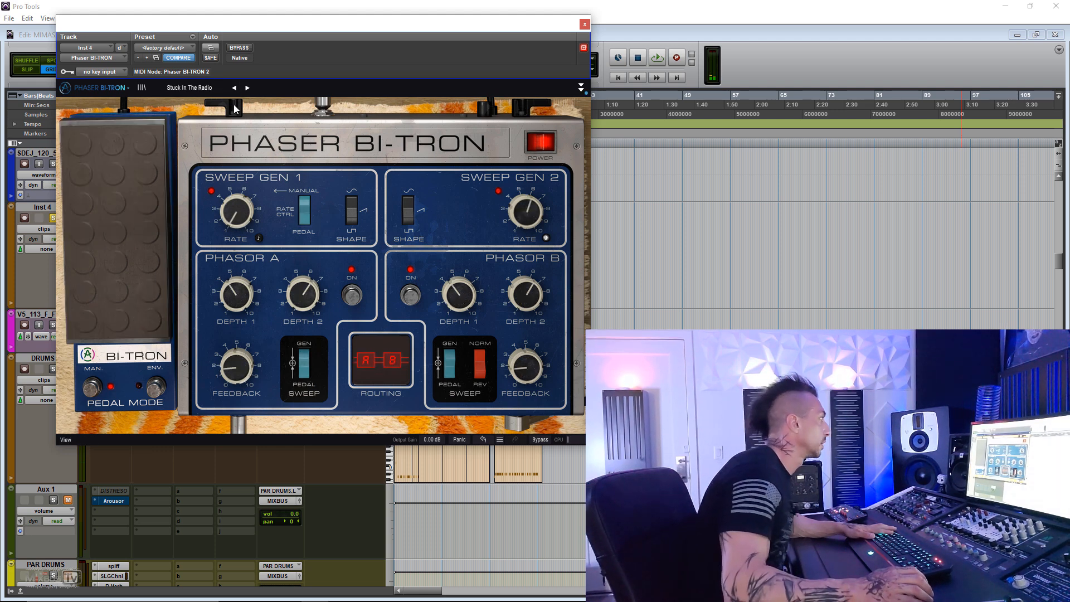
left_click(234, 88)
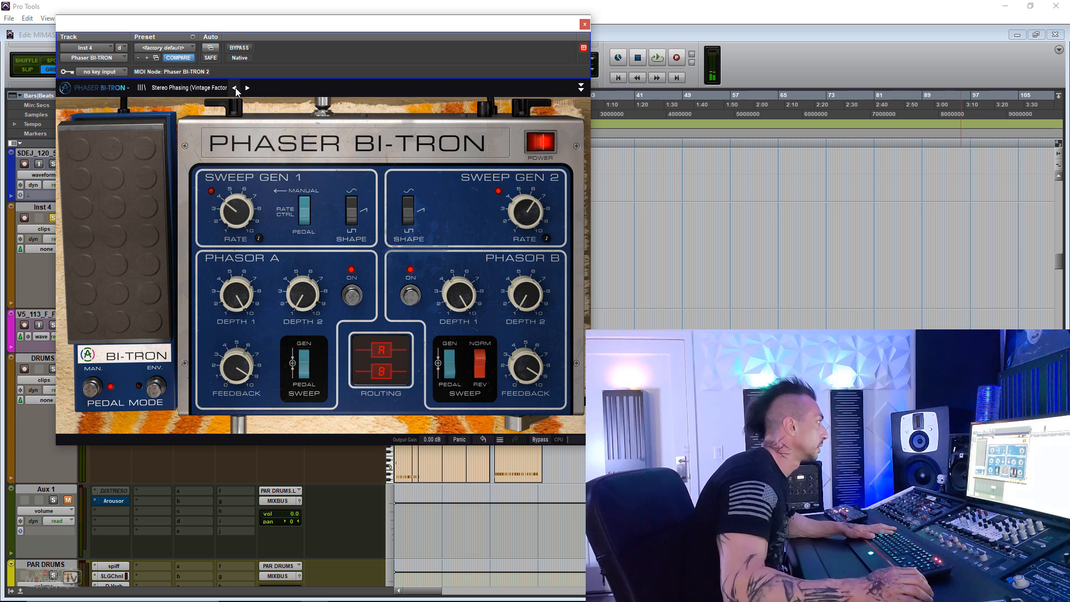
left_click(235, 88)
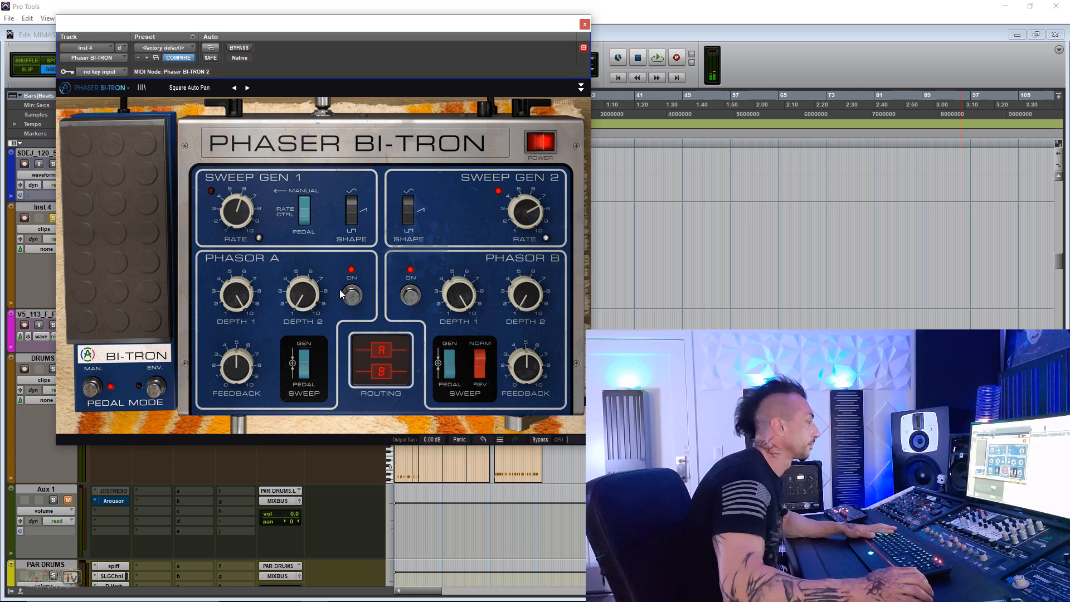
key("space")
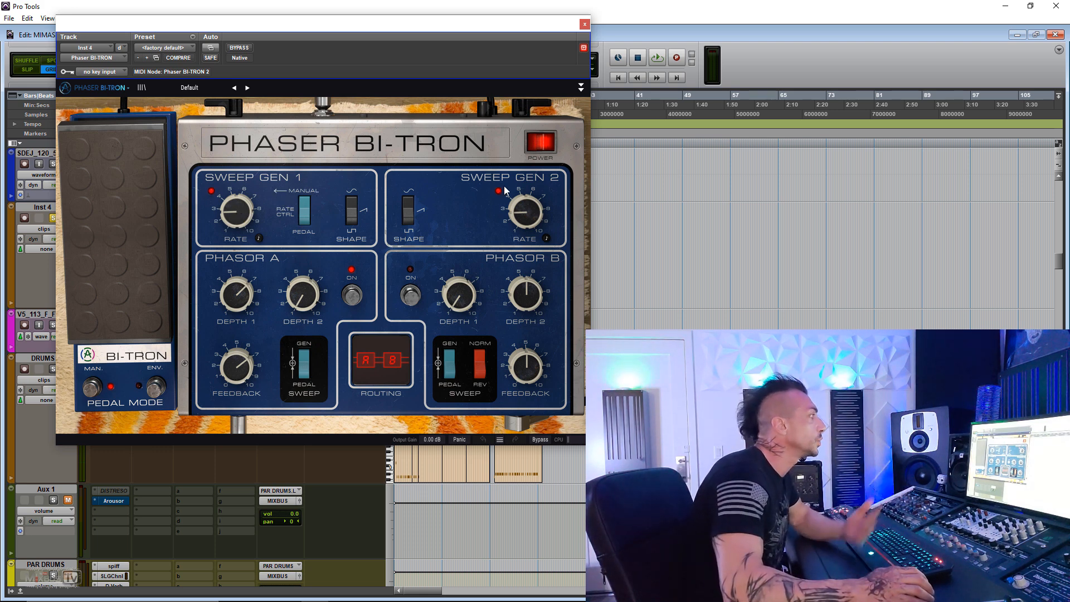
- Try the Sweep Gen 1 rate control and Sweep Gen 2 shape switches, returning the shape to Sine
left_click(306, 204)
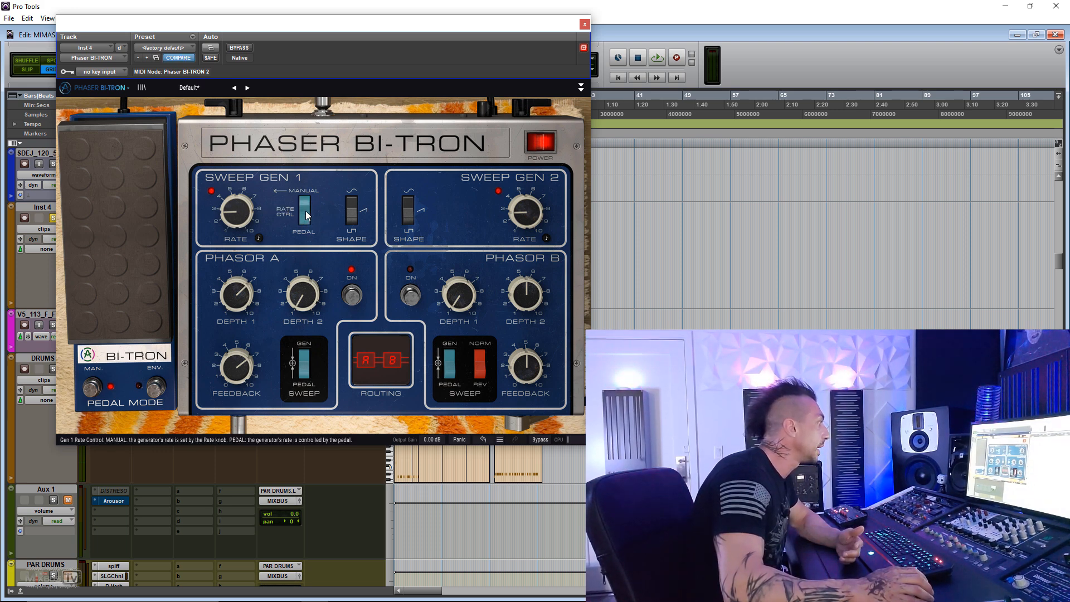
left_click(408, 222)
left_click_drag(409, 225, 413, 195)
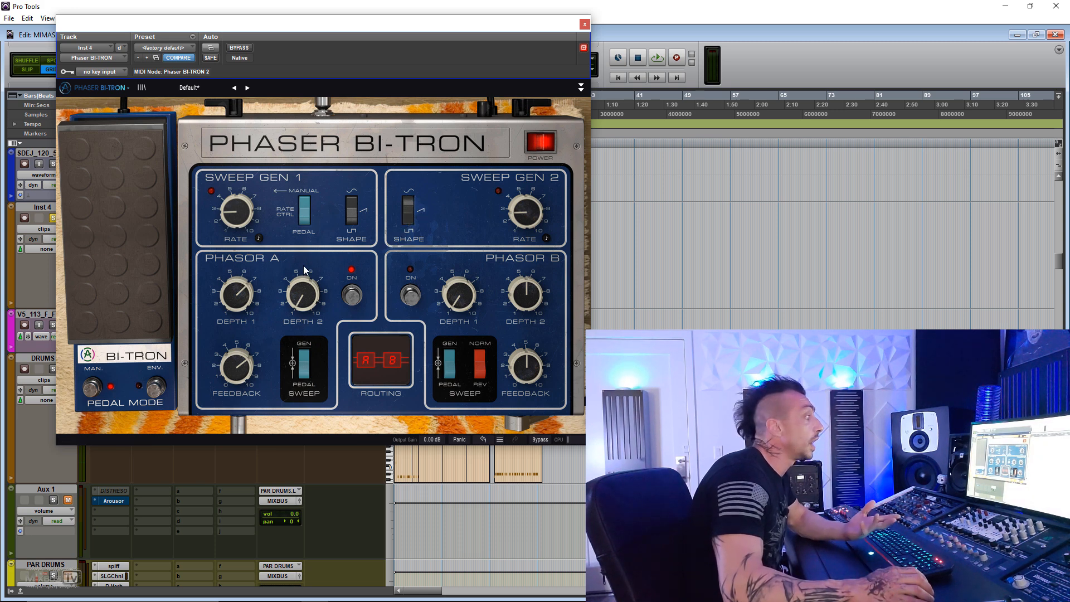
- Turn down Phasor A's Depth 1 and feedback on the Default preset
mouse_move(237, 297)
left_click_drag(238, 296, 237, 323)
left_click_drag(247, 363, 247, 373)
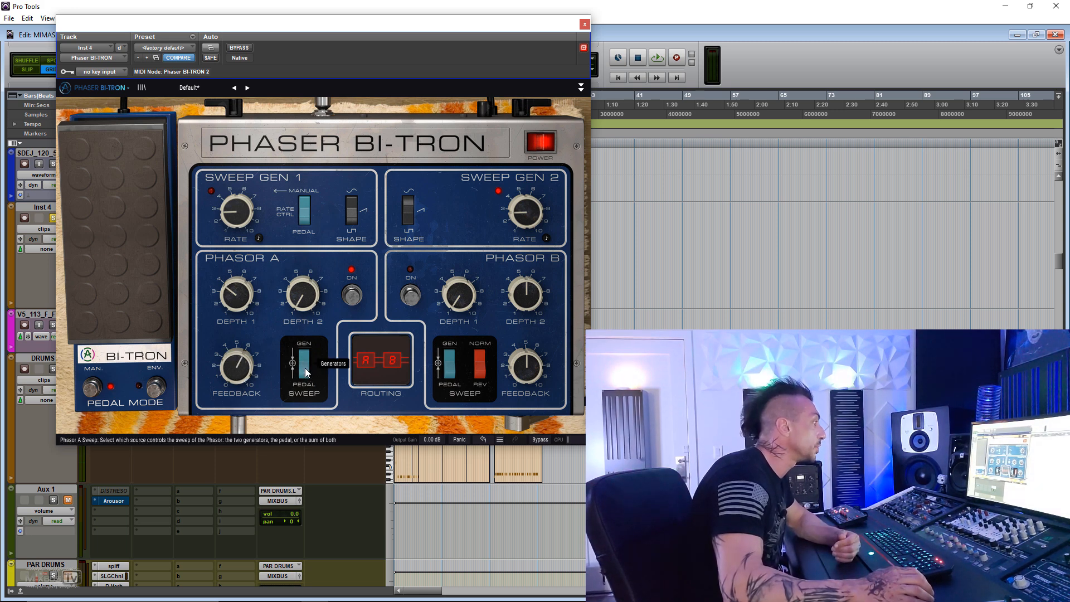
- Go through the phaser's stereo routing options, and switch the pedal to envelope follower mode and back to manual
left_click(386, 363)
left_click(393, 364)
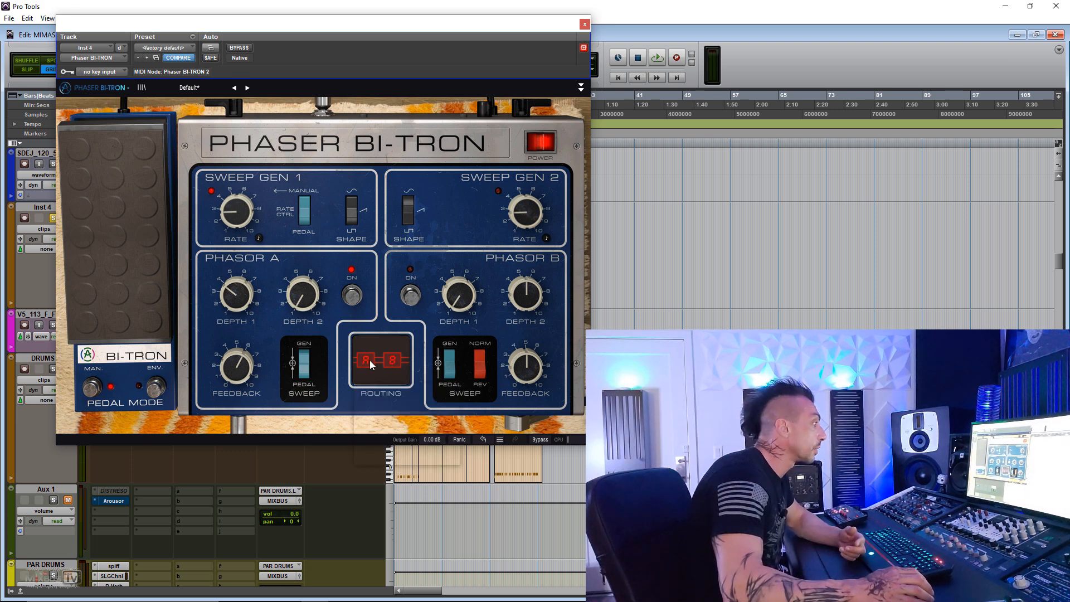
left_click(369, 360)
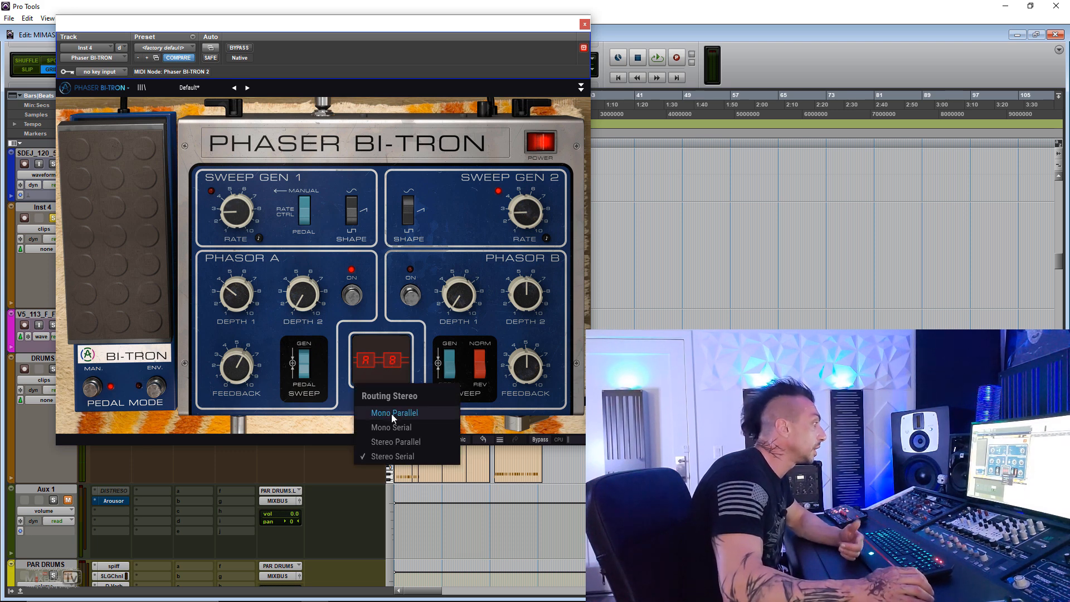
left_click(418, 440)
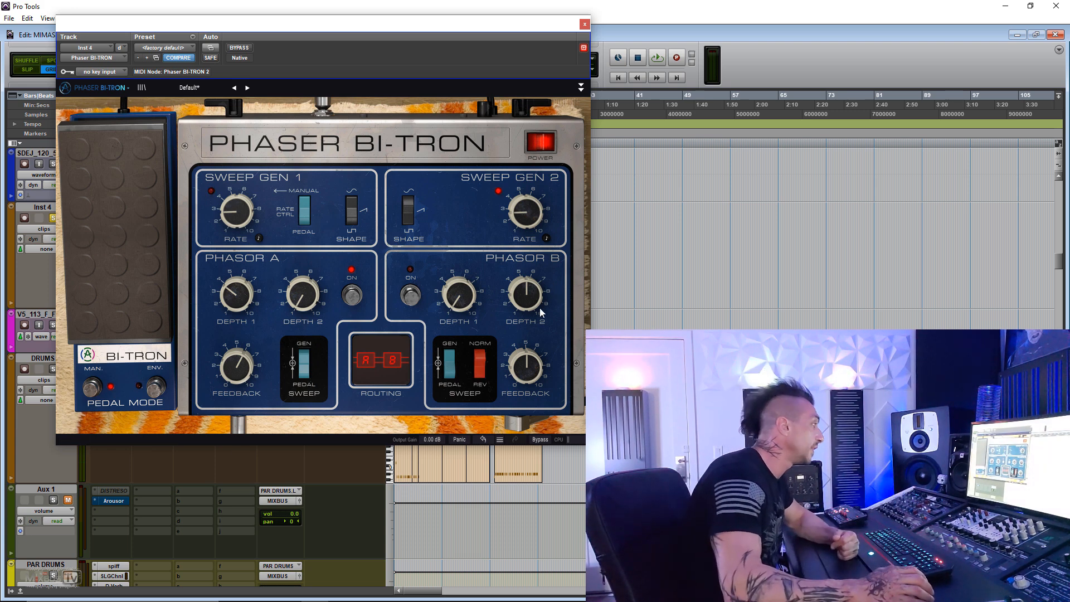
left_click(158, 387)
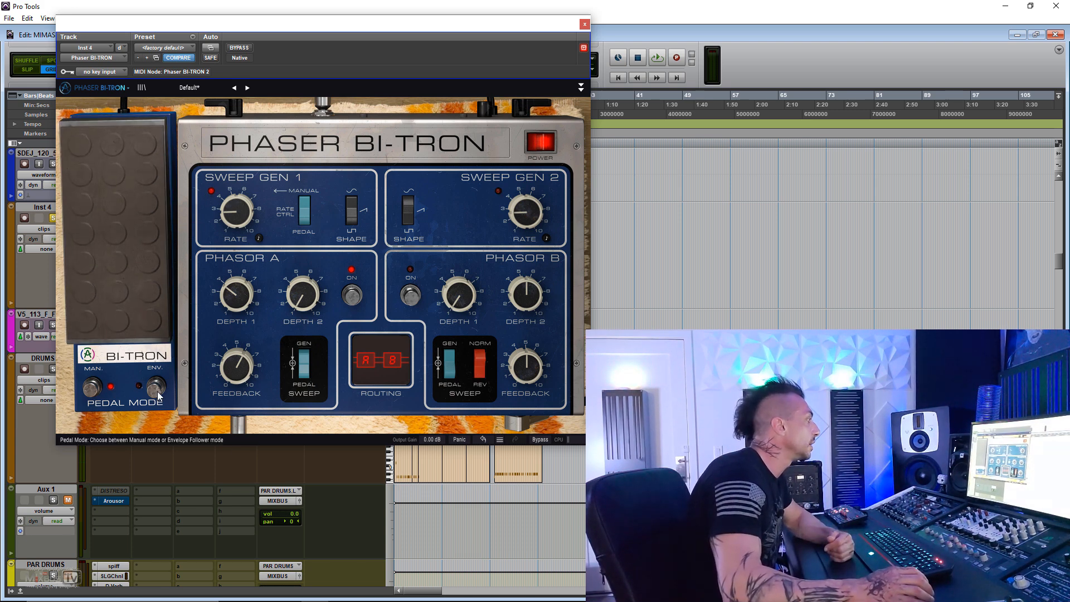
left_click(93, 387)
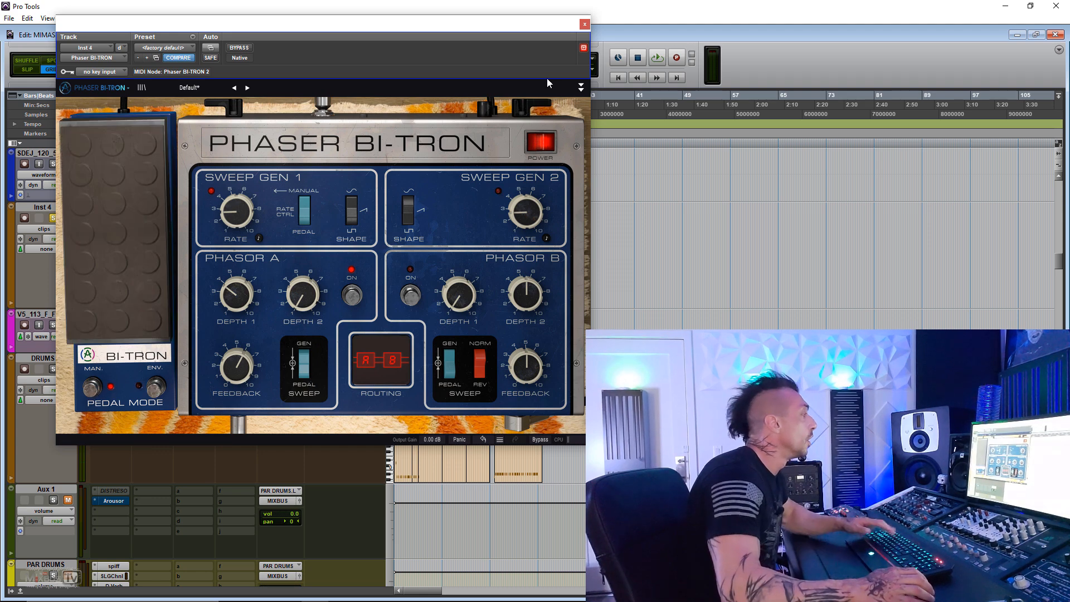
- Replace the Phaser BI-TRON insert on the Inst 4 track with Flanger BL-20 and bypass it
left_click(584, 24)
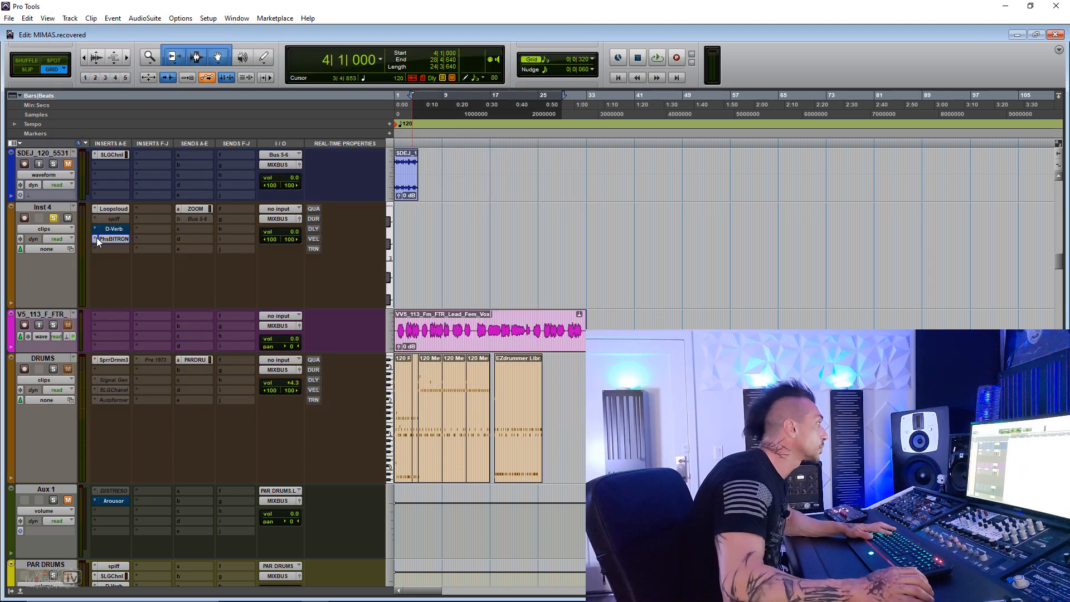
left_click(124, 238)
mouse_move(172, 279)
left_click(356, 367)
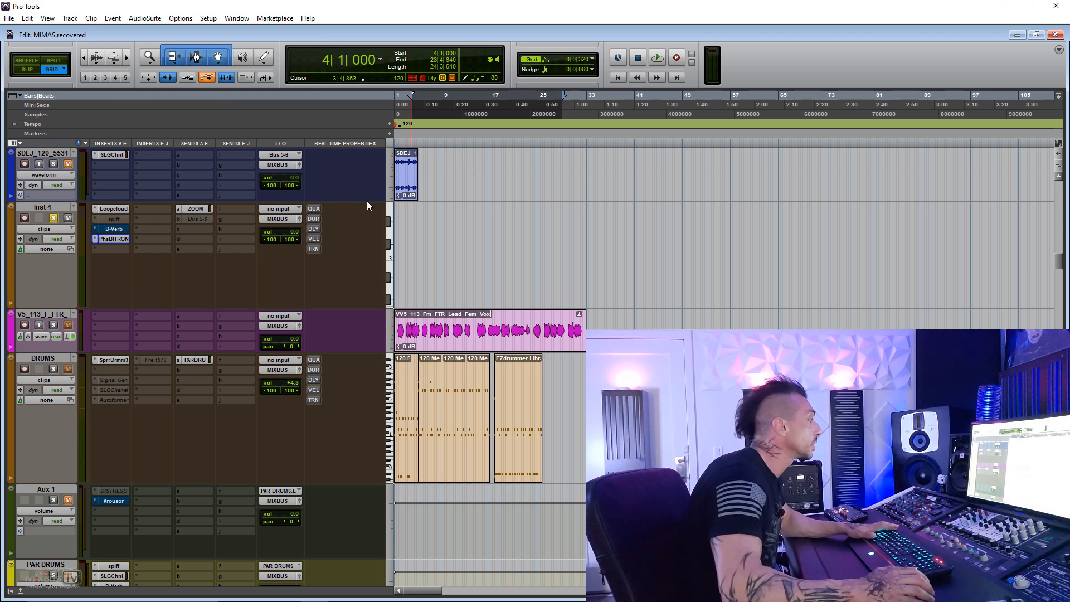
left_click(242, 48)
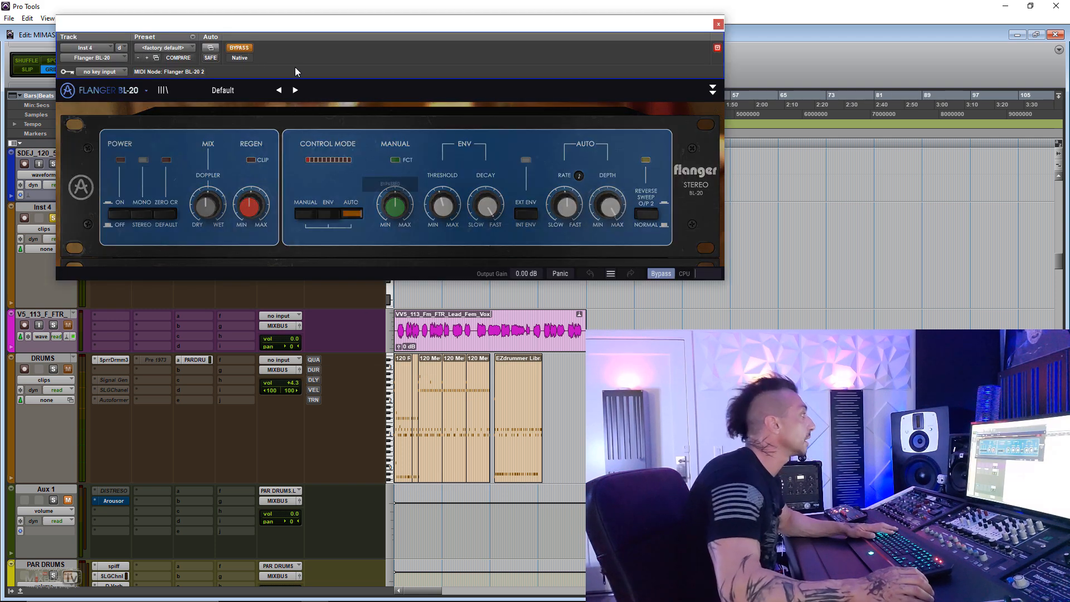
- Play the session and compare the flanger engaged and bypassed, leaving it engaged
key("space")
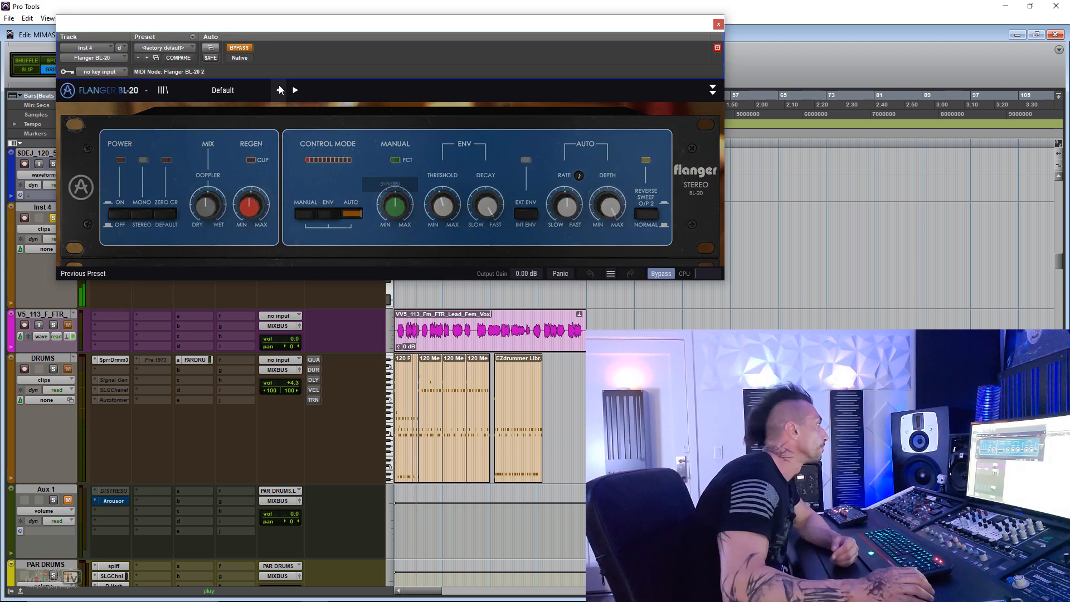
left_click(250, 48)
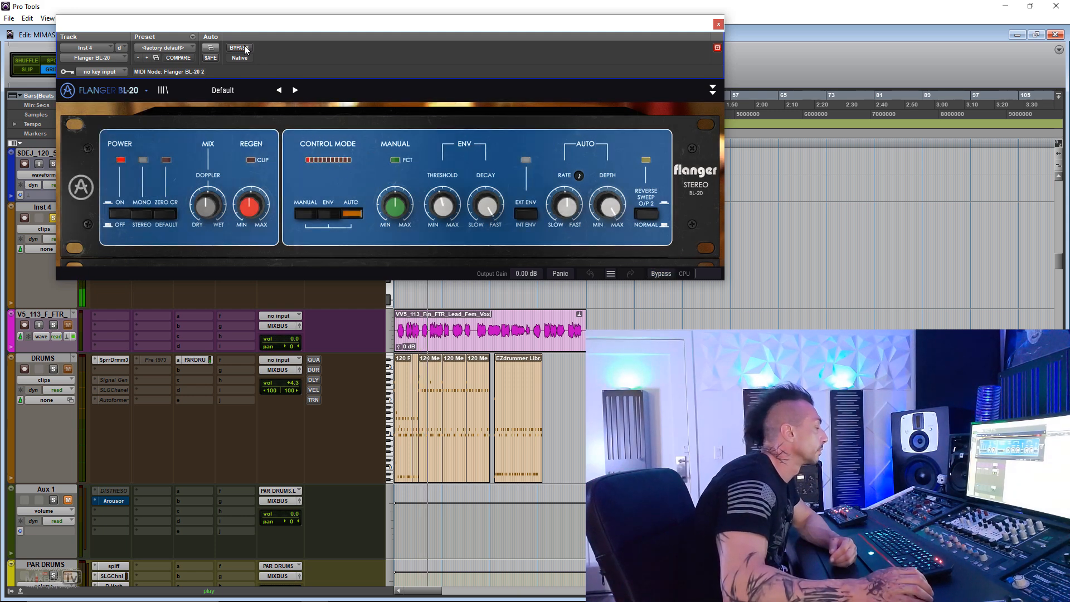
left_click(119, 213)
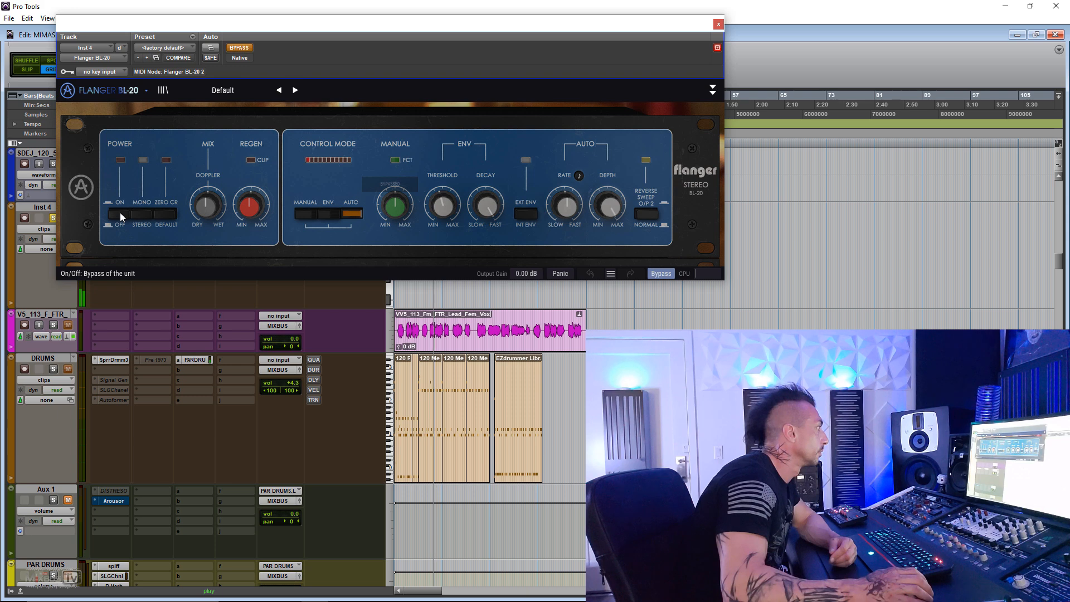
left_click(119, 212)
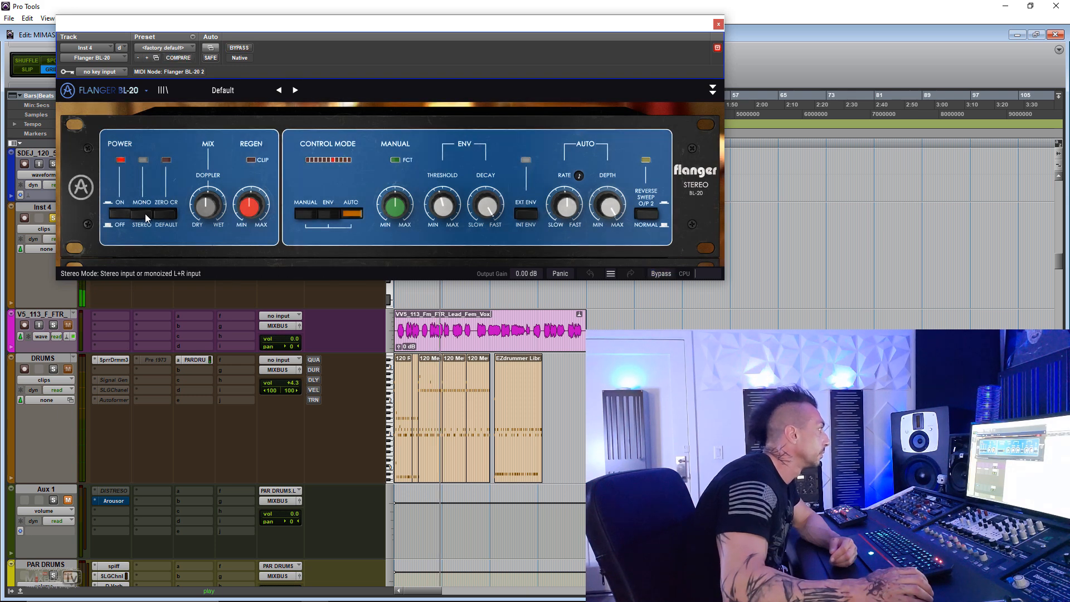
- Audition the flanger's mono input and zero crossing modes, returning them to stereo and default
left_click(144, 213)
left_click(142, 216)
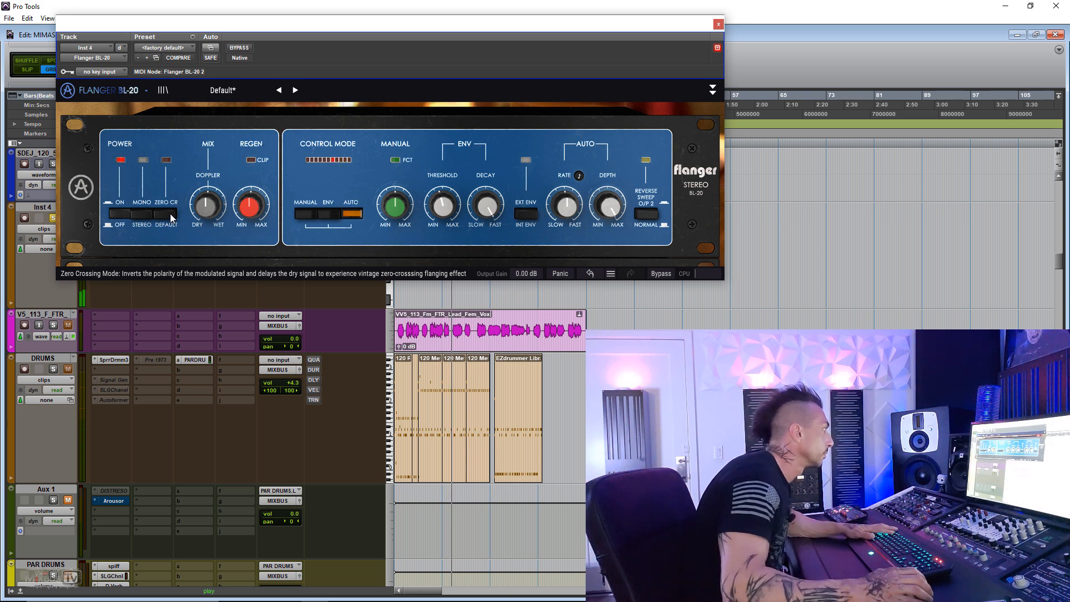
left_click(170, 213)
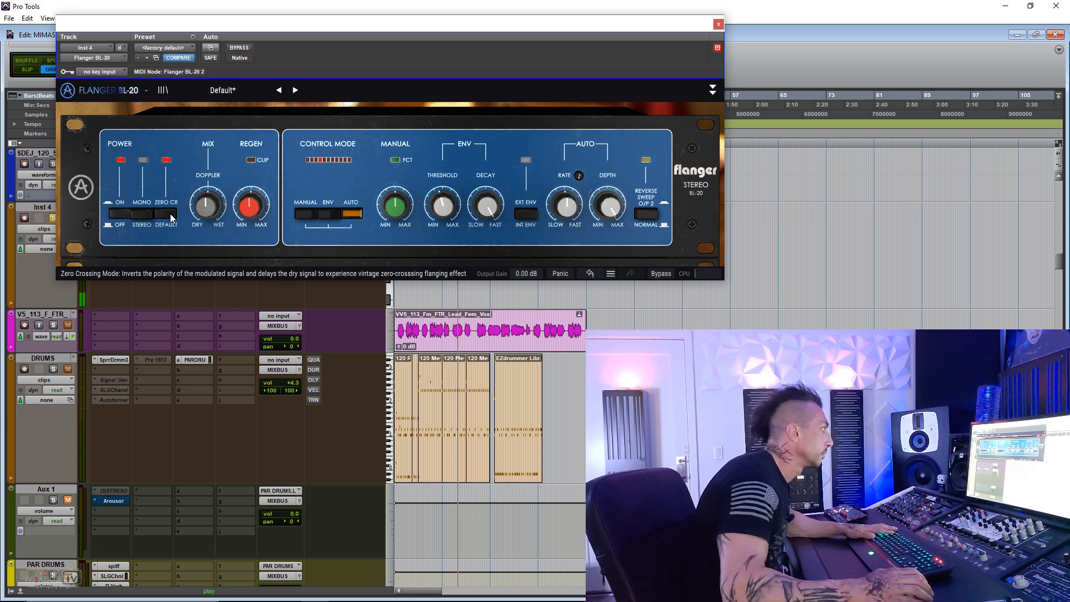
left_click(170, 213)
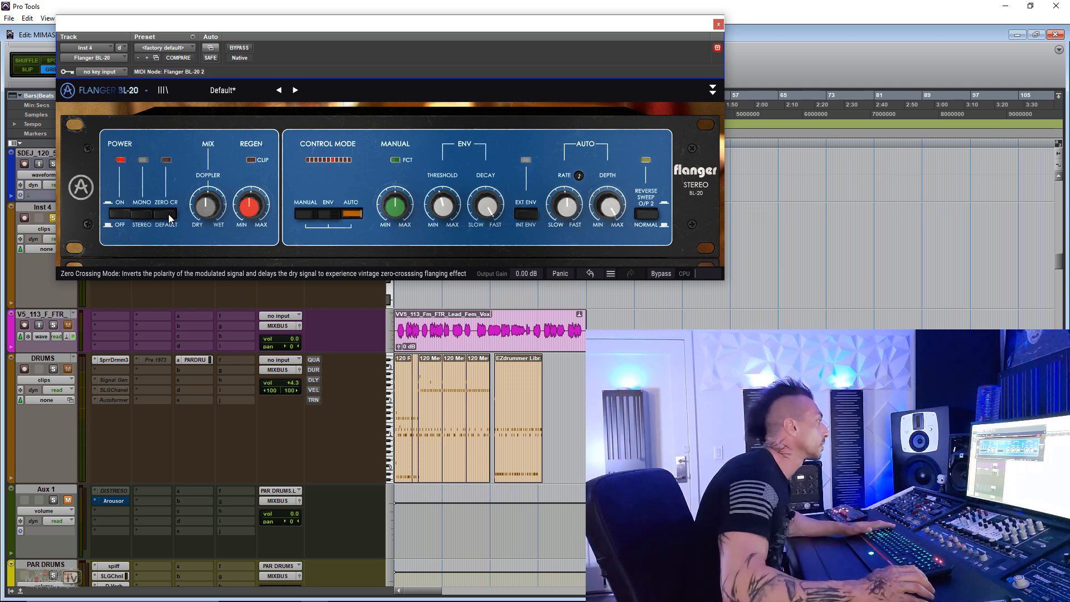
- Set the flanger's control mode to ENV, raise the threshold and lower the decay, and briefly try the external envelope source
mouse_move(208, 207)
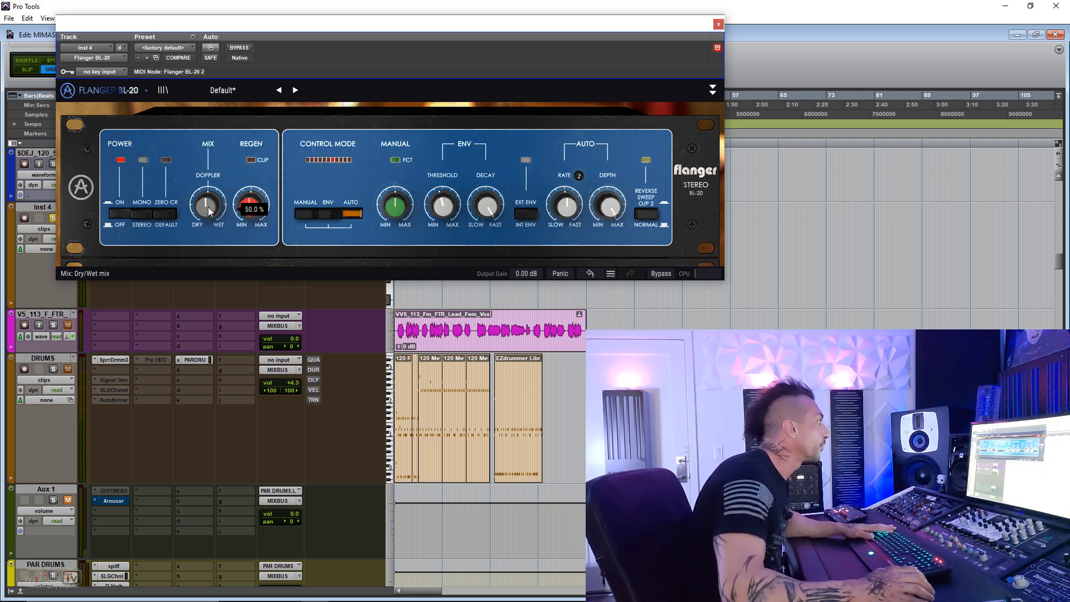
mouse_move(252, 207)
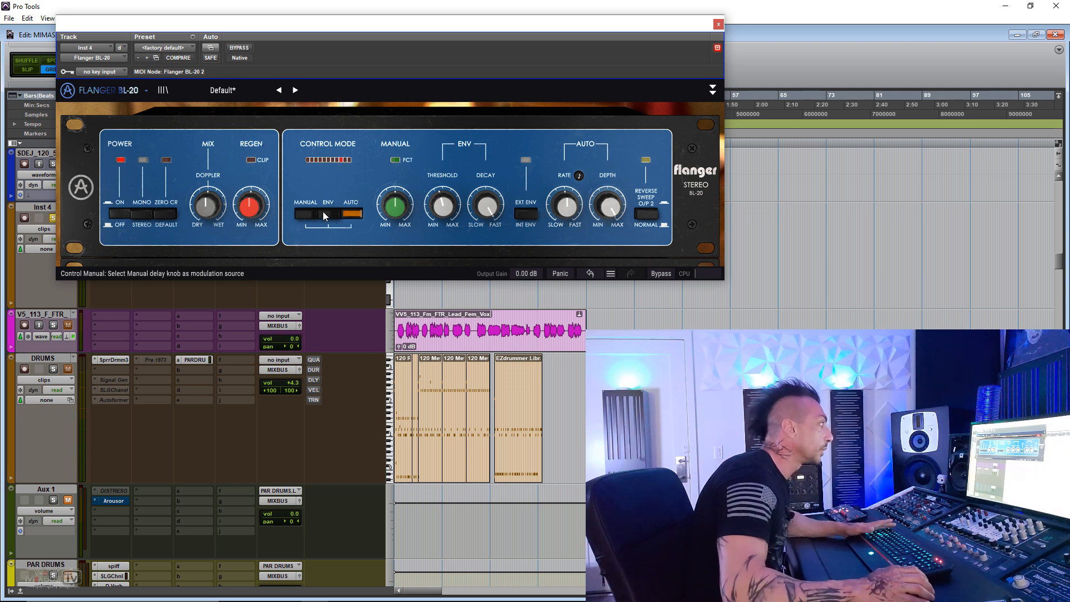
mouse_move(399, 210)
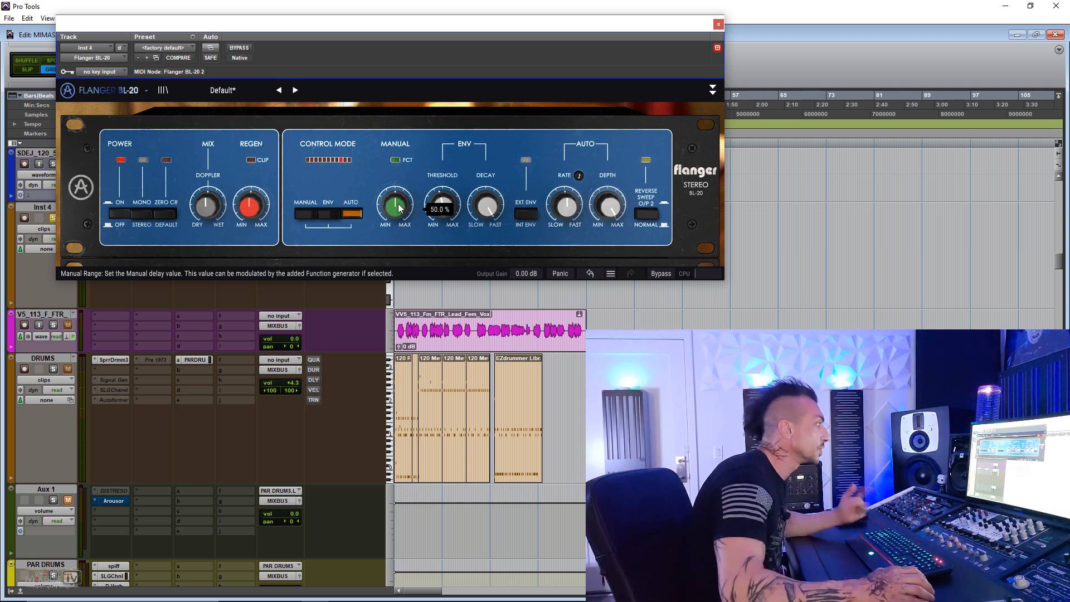
mouse_move(443, 199)
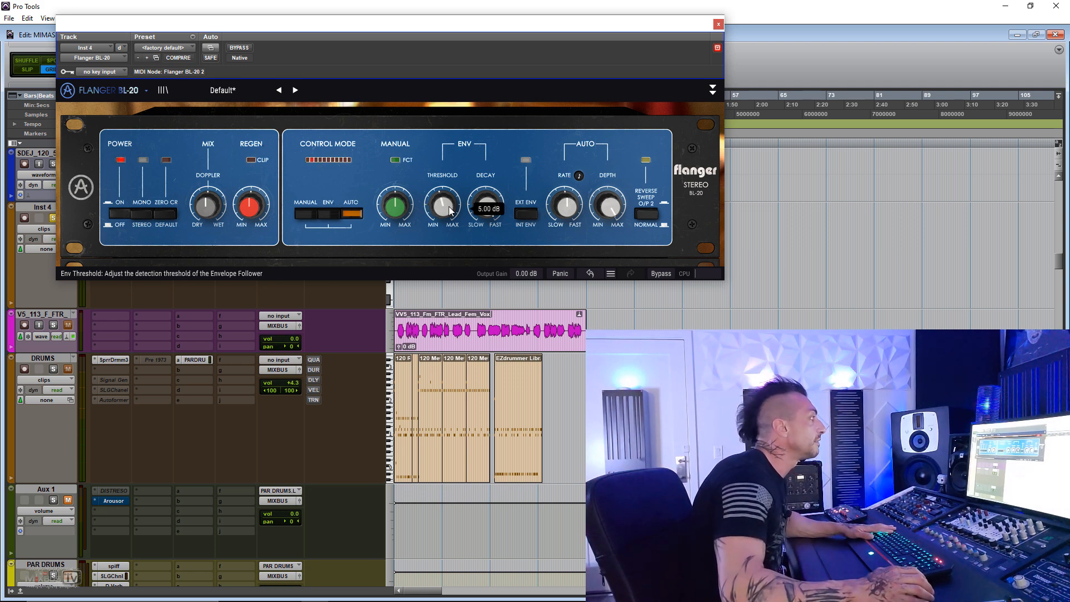
left_click(329, 214)
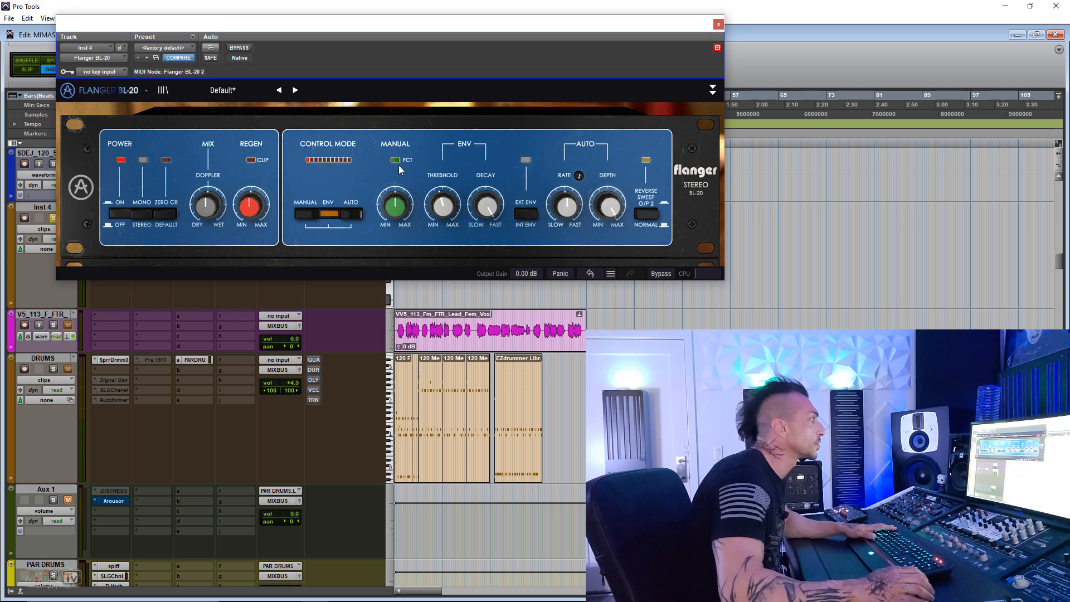
key("space")
left_click_drag(426, 210, 426, 231)
left_click_drag(458, 198, 457, 201)
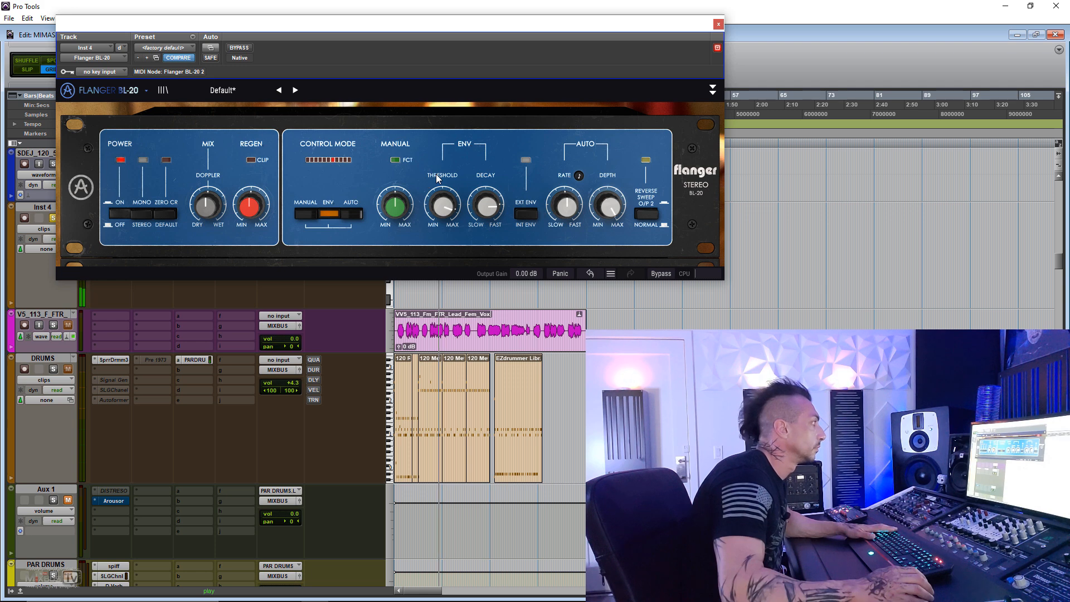
left_click(524, 209)
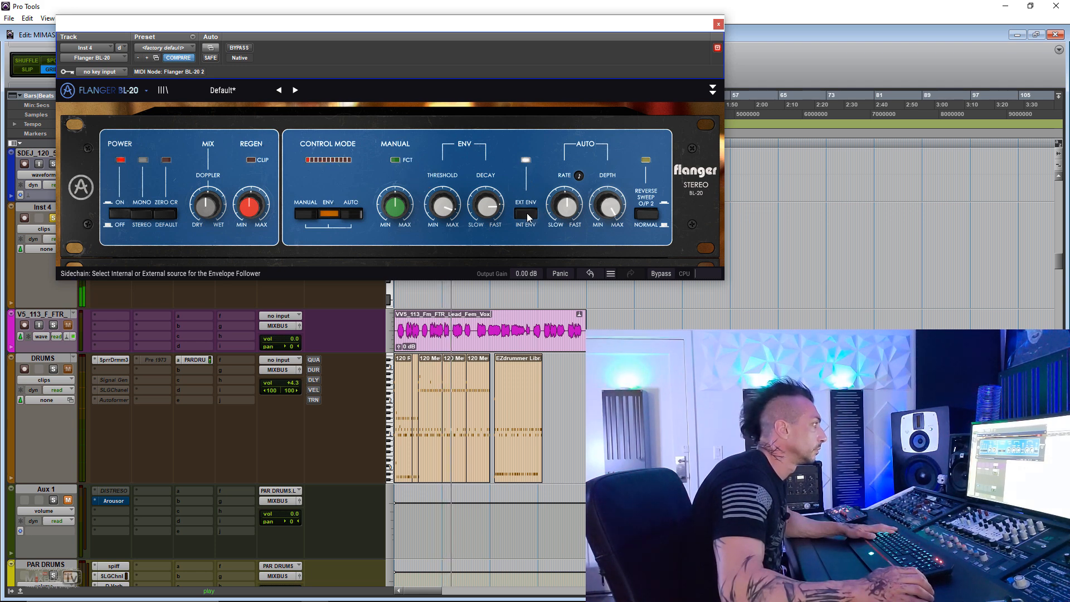
left_click(527, 214)
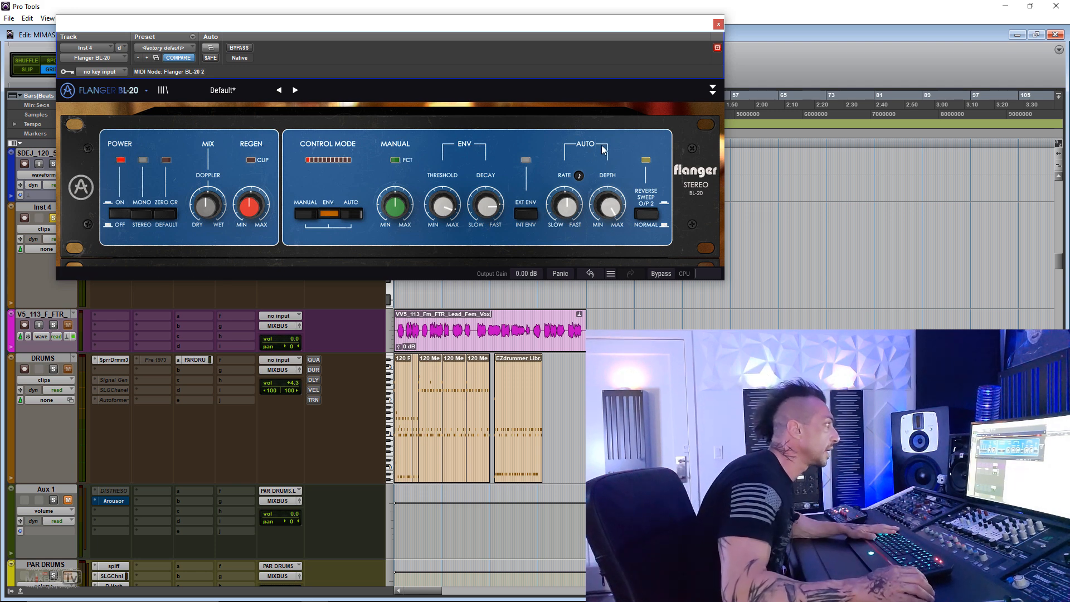
- Set the flanger's control mode to AUTO, sync and slow its rate, and lower the depth during playback
left_click(352, 214)
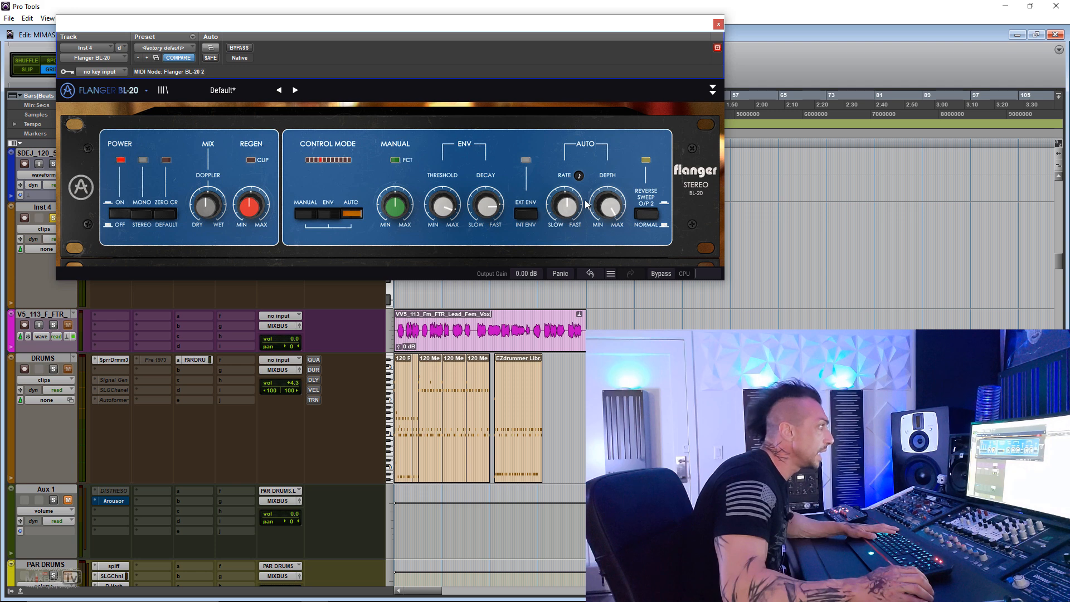
left_click_drag(572, 195, 571, 220)
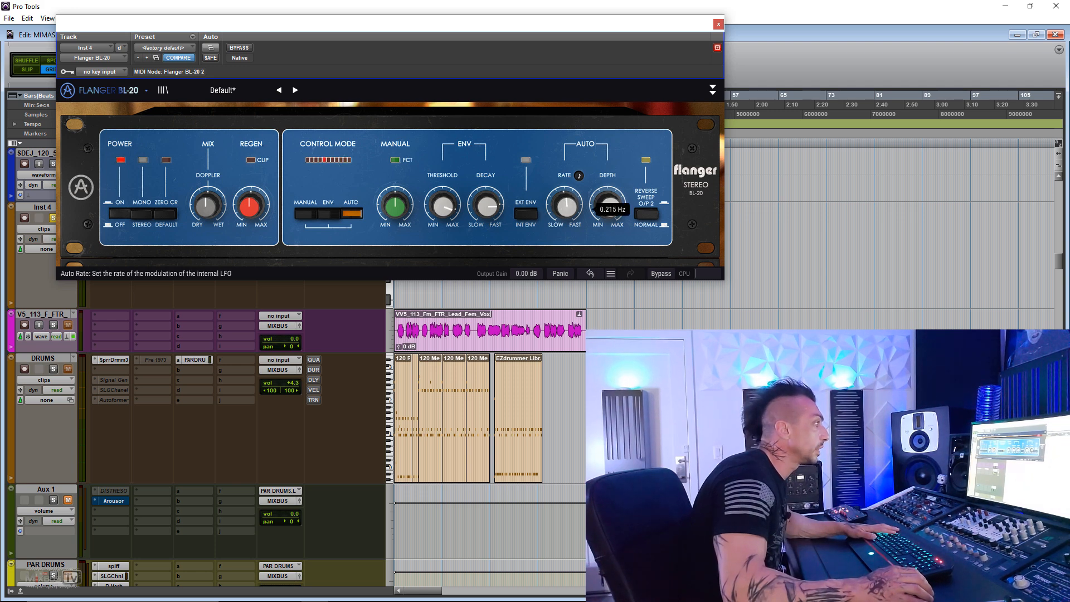
key("space")
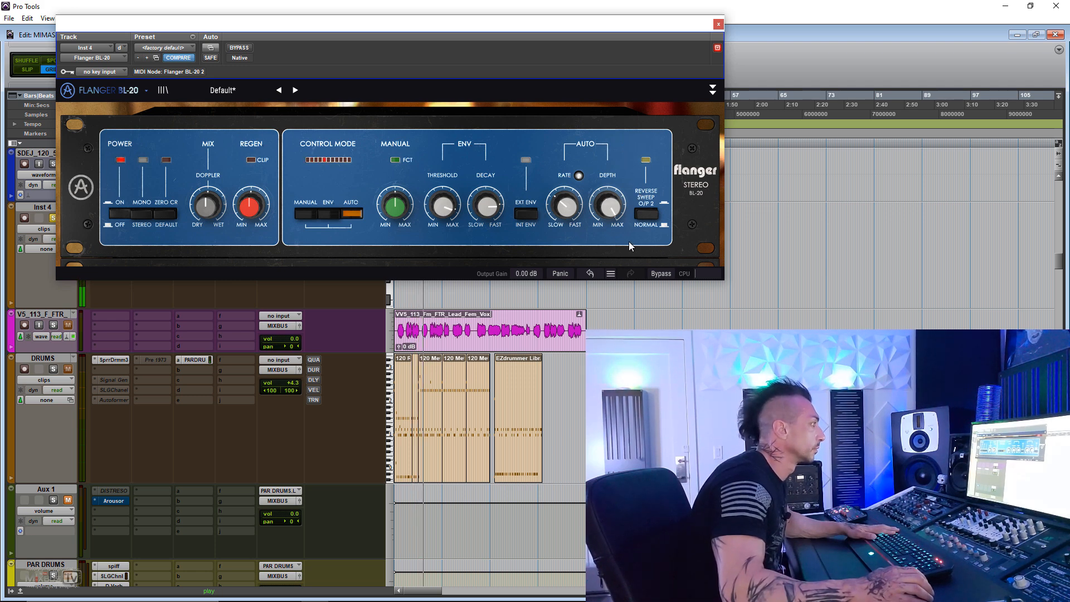
left_click_drag(611, 207, 611, 263)
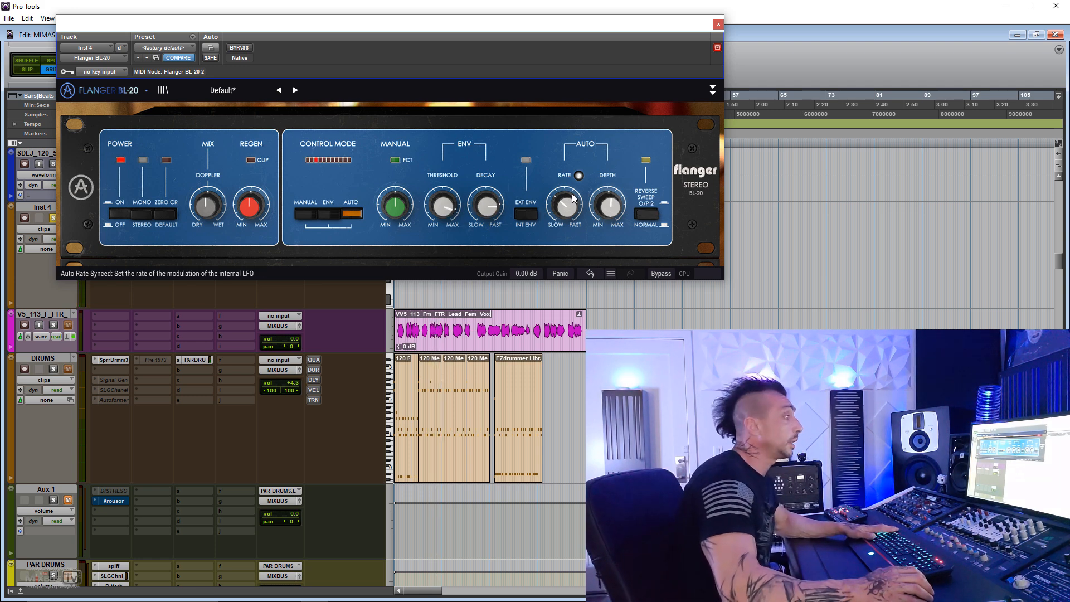
- Switch the flanger's sweep to reverse, compare it with the normal sweep during playback, and adjust the regen amount
left_click(649, 213)
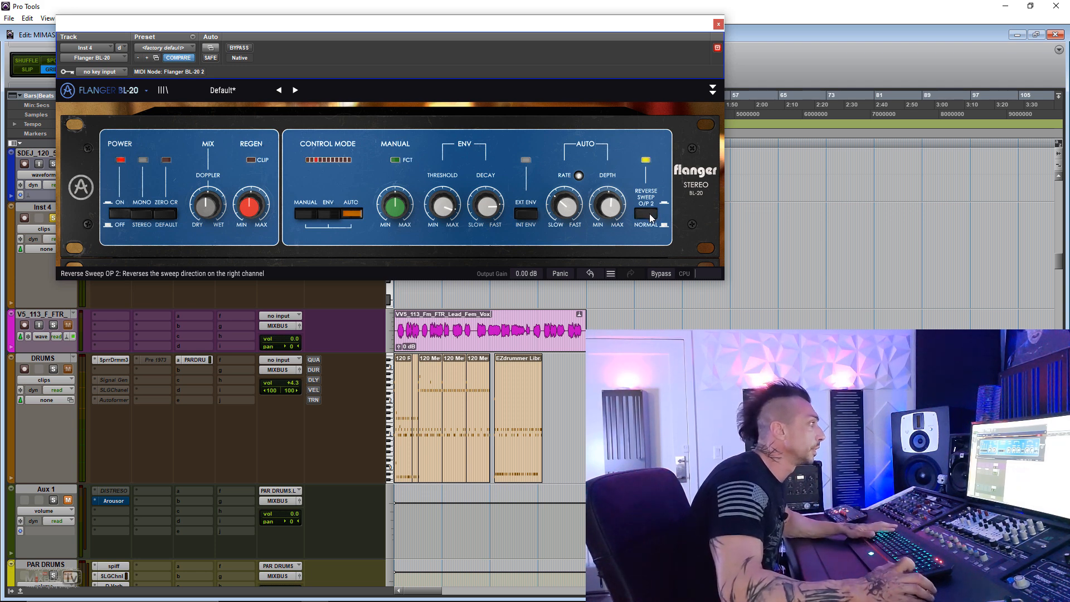
key("space")
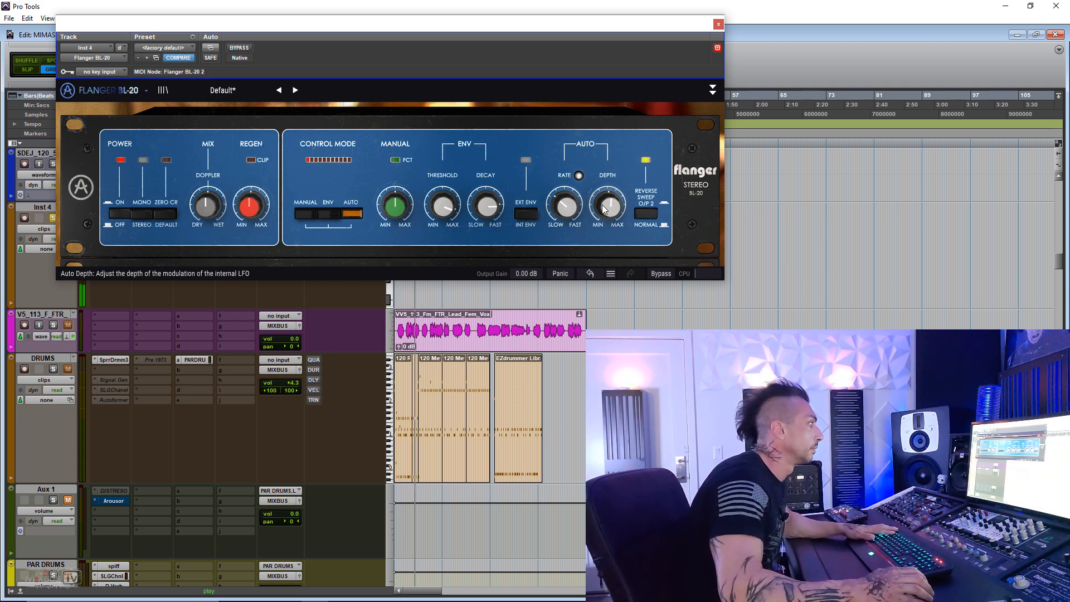
left_click(644, 214)
left_click(644, 214)
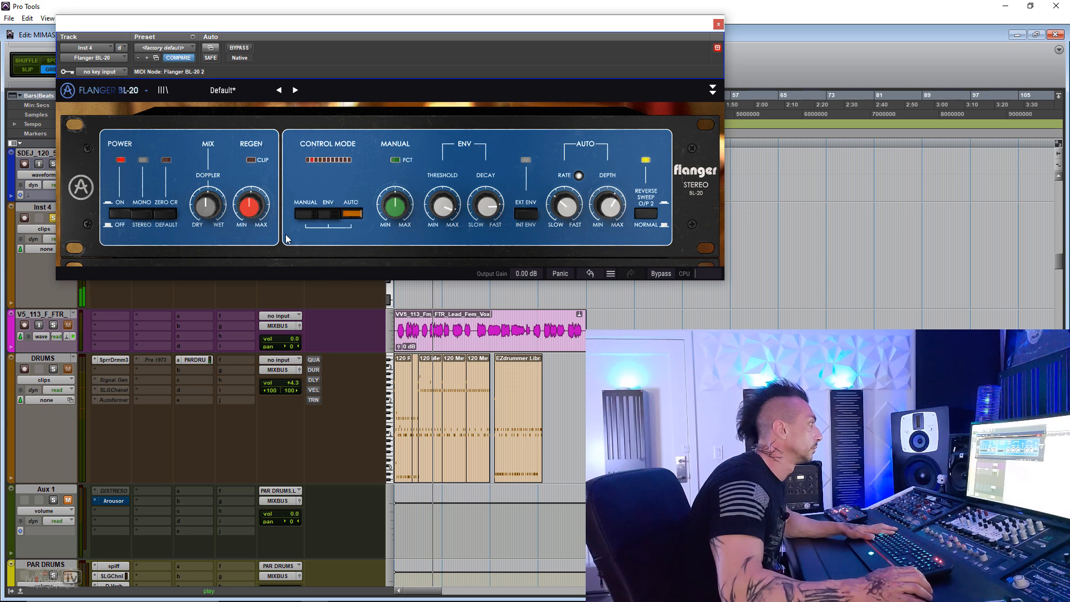
mouse_move(249, 215)
left_mouse_down()
mouse_move(253, 172)
mouse_move(251, 229)
left_mouse_up()
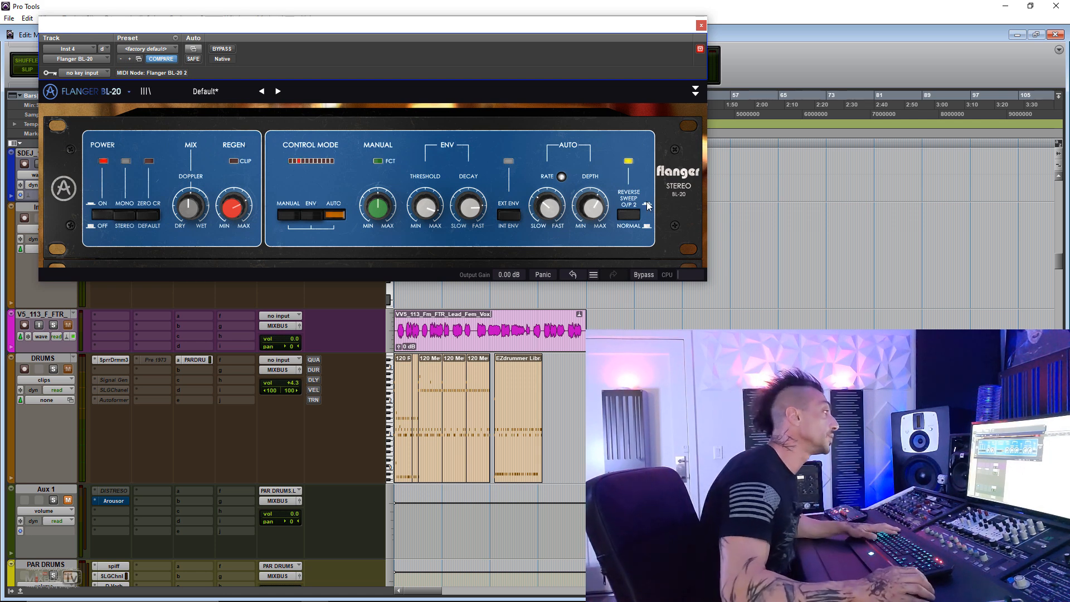
- Audition the normal and reverse sweeps during playback, then briefly try mono input, ending in reverse sweep and stereo
key("space")
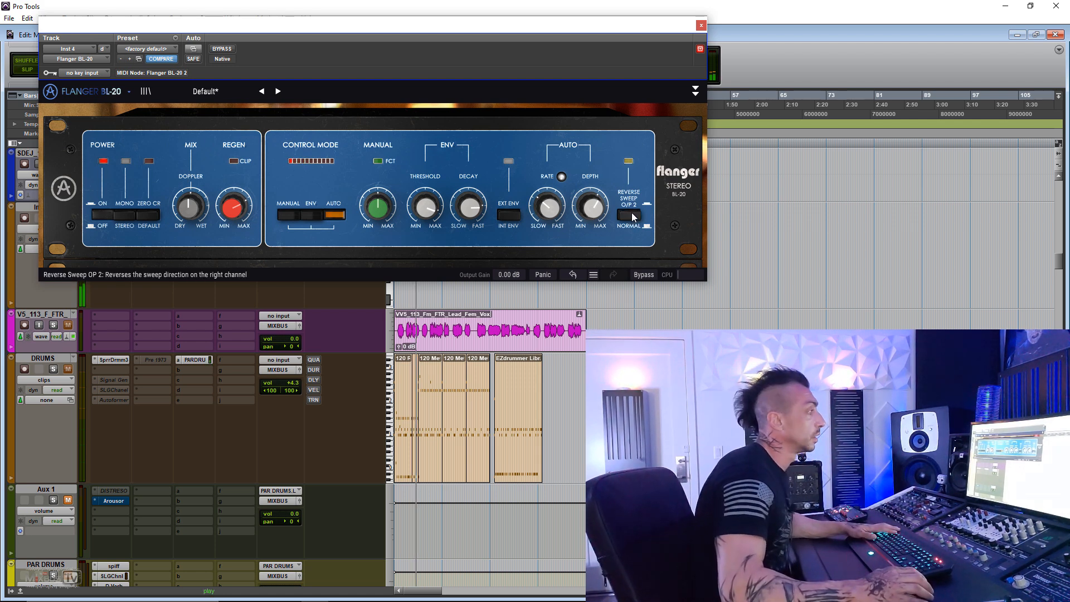
left_click(631, 214)
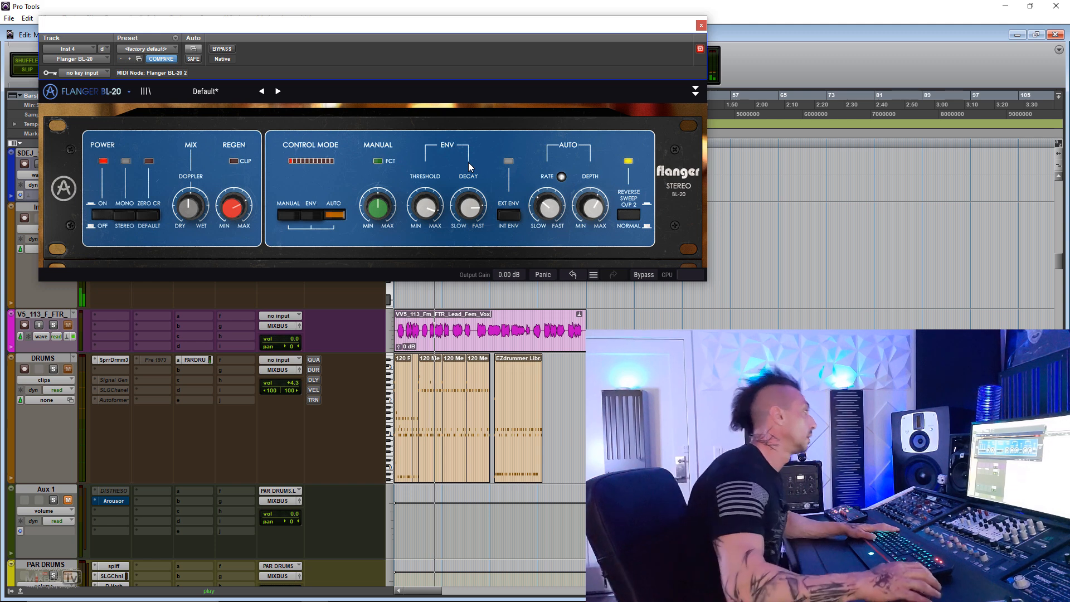
left_click(124, 216)
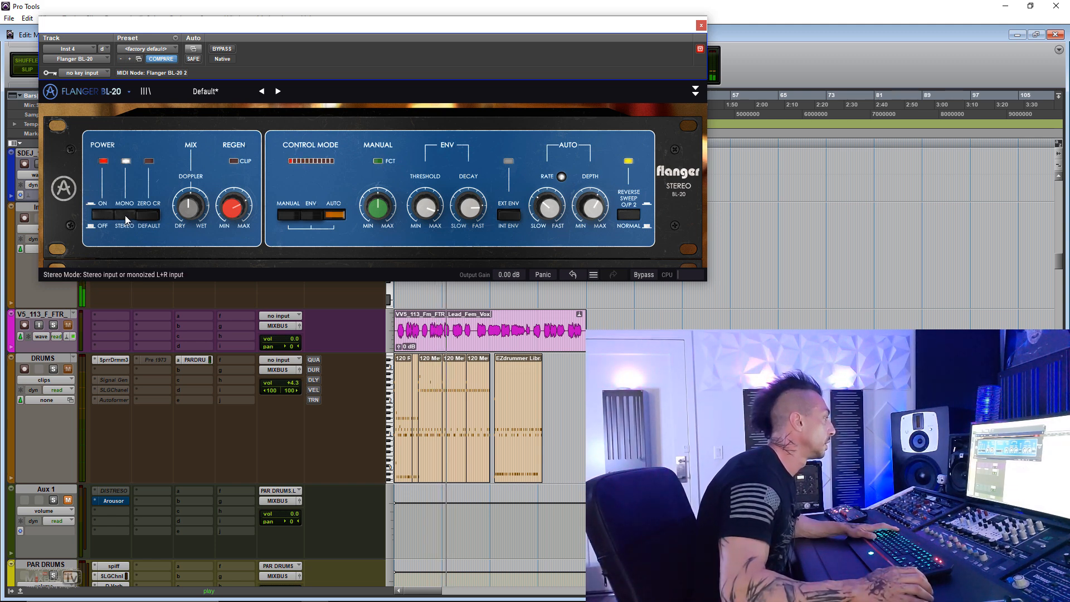
left_click(125, 213)
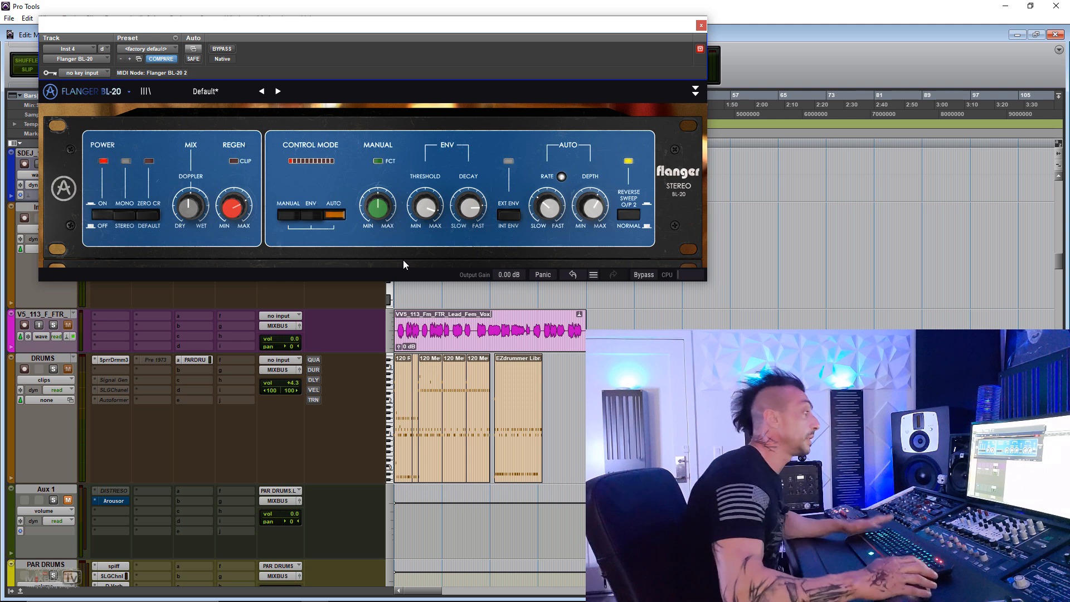
- Audition the flanger's Drum Loop Snare Layer preset, then close the plug-in and make its insert inactive
key("space")
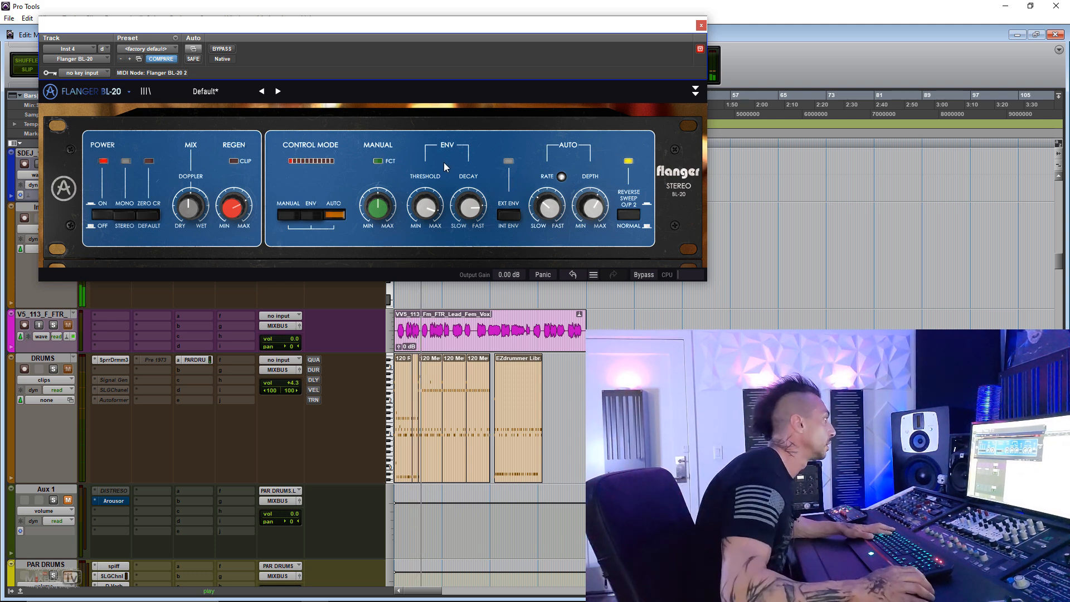
key("space")
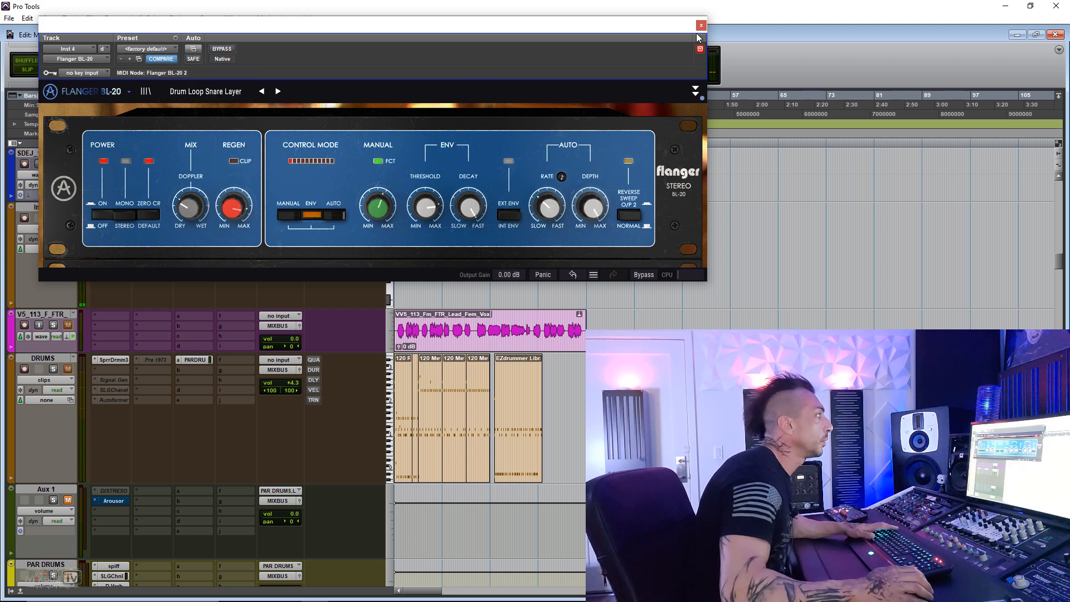
left_click(701, 26)
right_click(108, 239)
left_click(121, 251)
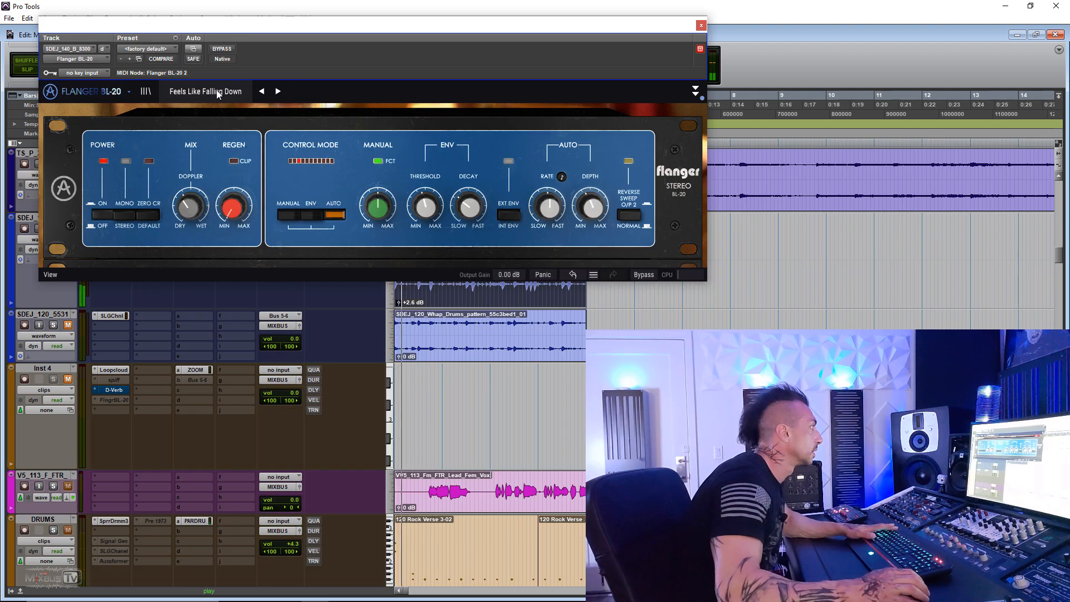
- Audition the flanger presets Future Drums, High Pass, Lazy Fly and Robotic Voice on the SDEJ_140 drum track
left_click(217, 92)
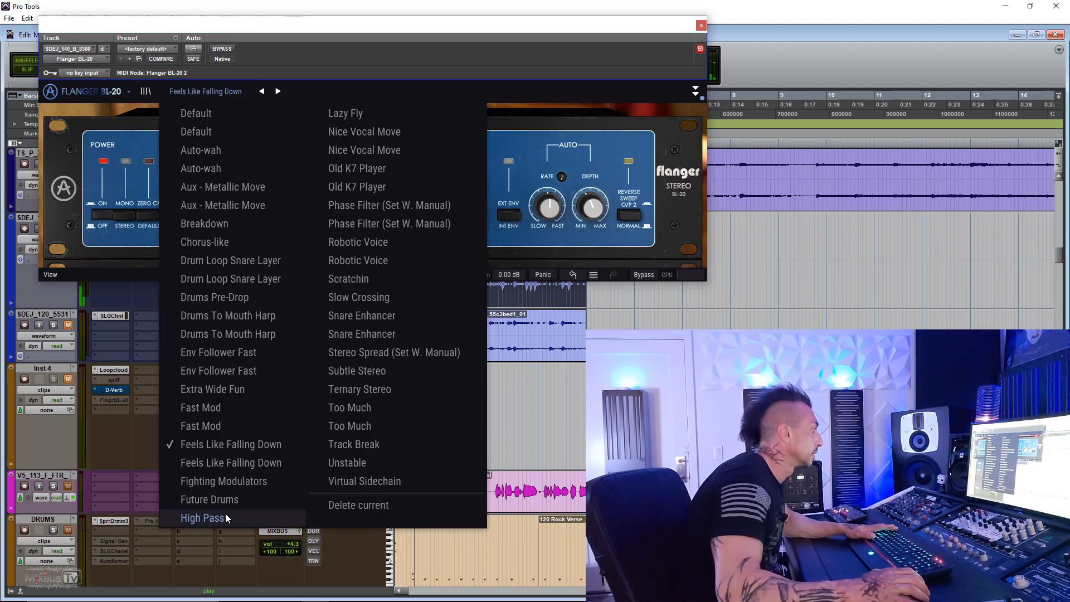
left_click(226, 501)
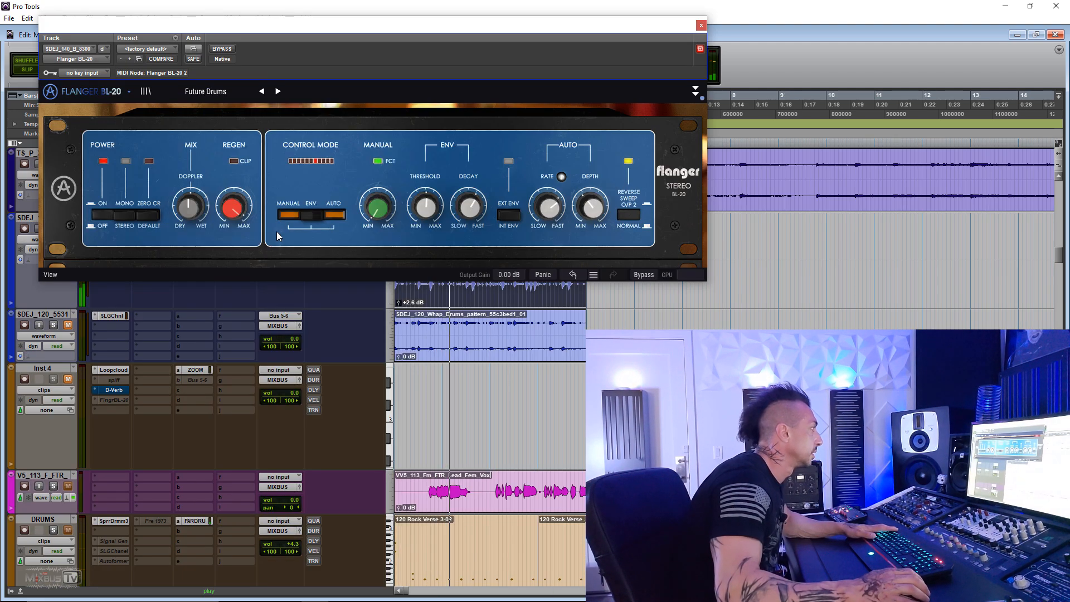
left_click(238, 95)
left_click(229, 519)
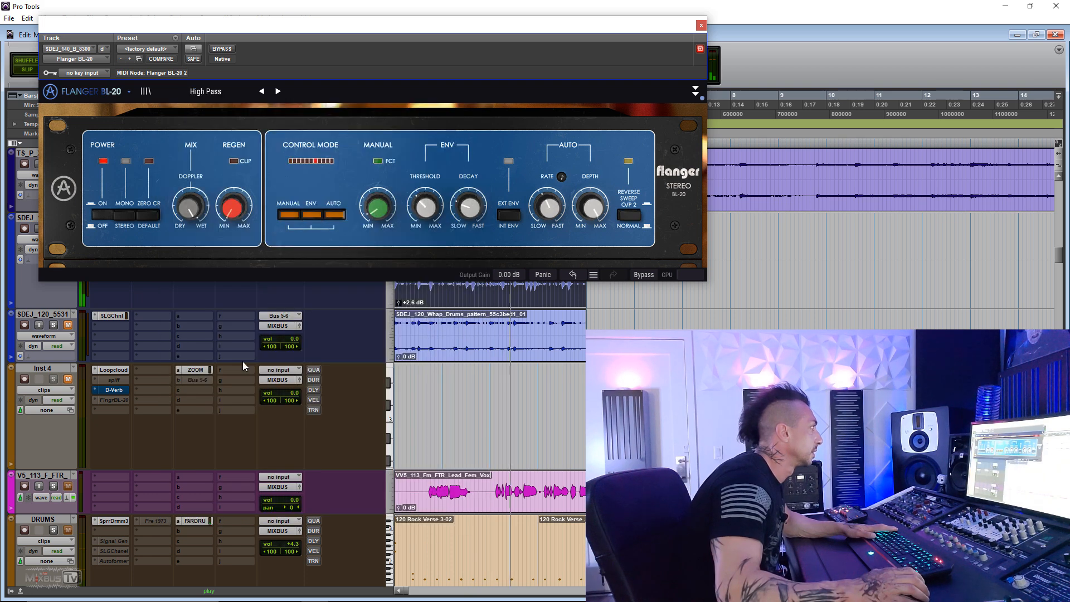
left_click(219, 91)
left_click(364, 121)
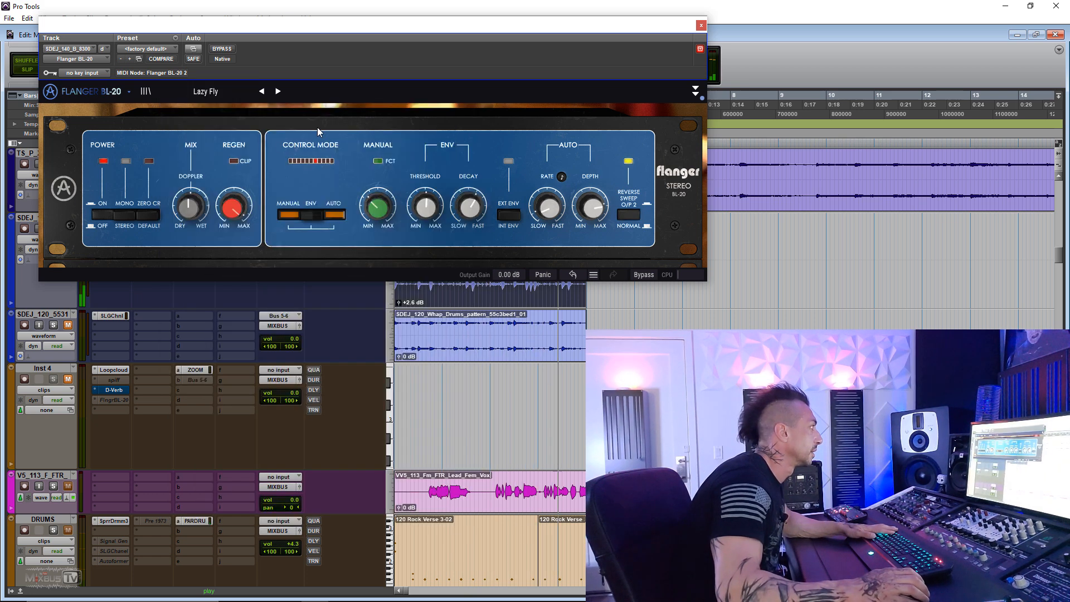
left_click(225, 91)
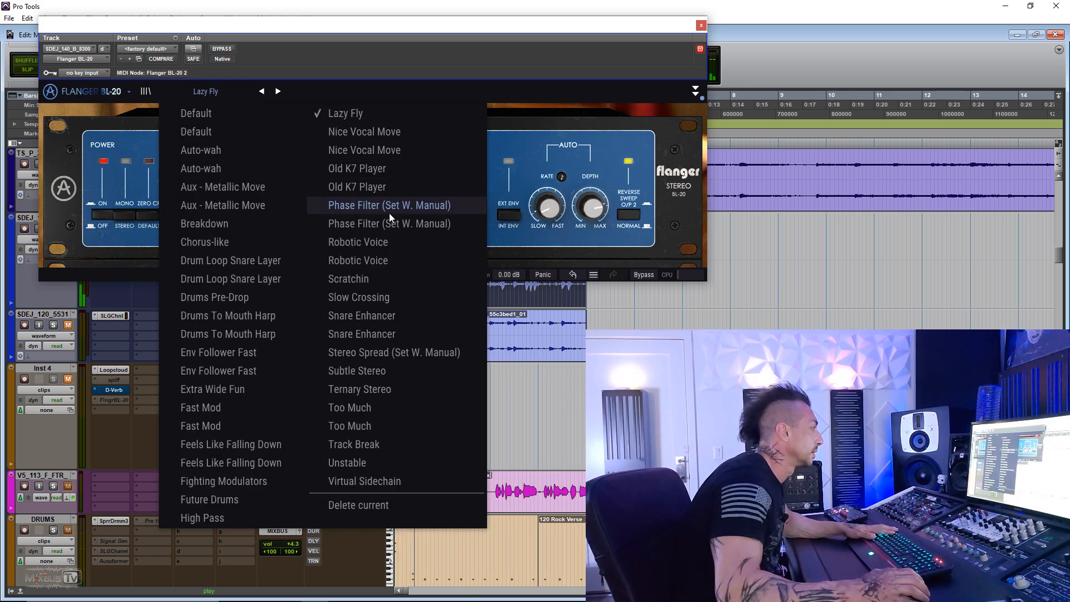
left_click(382, 242)
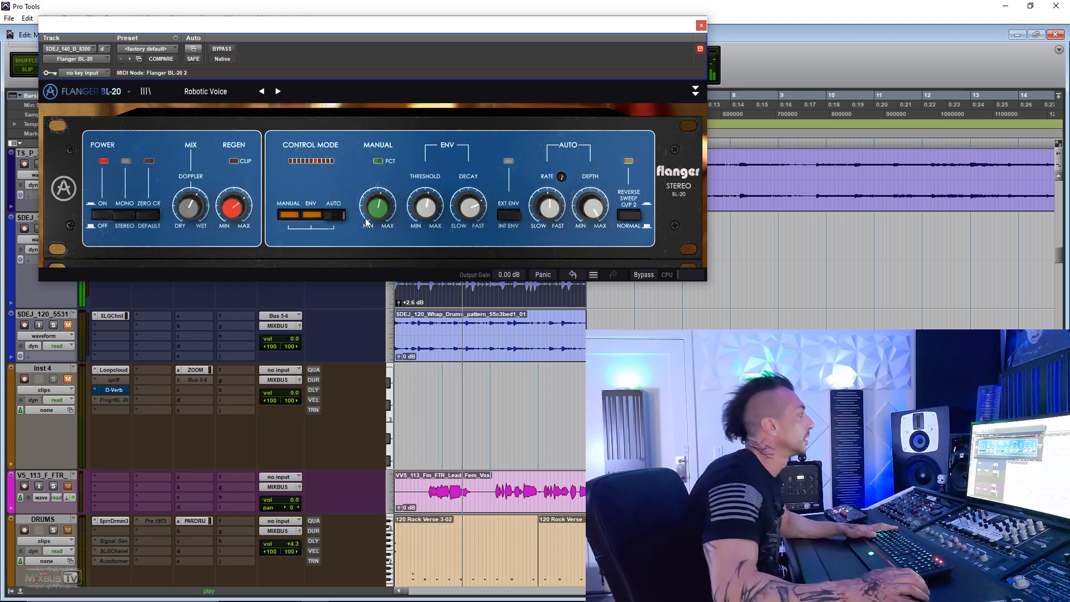
- Try the hi-pass filter in the flanger's advanced section, then set the control mode to MANUAL and enable Add to Manual
left_click(695, 91)
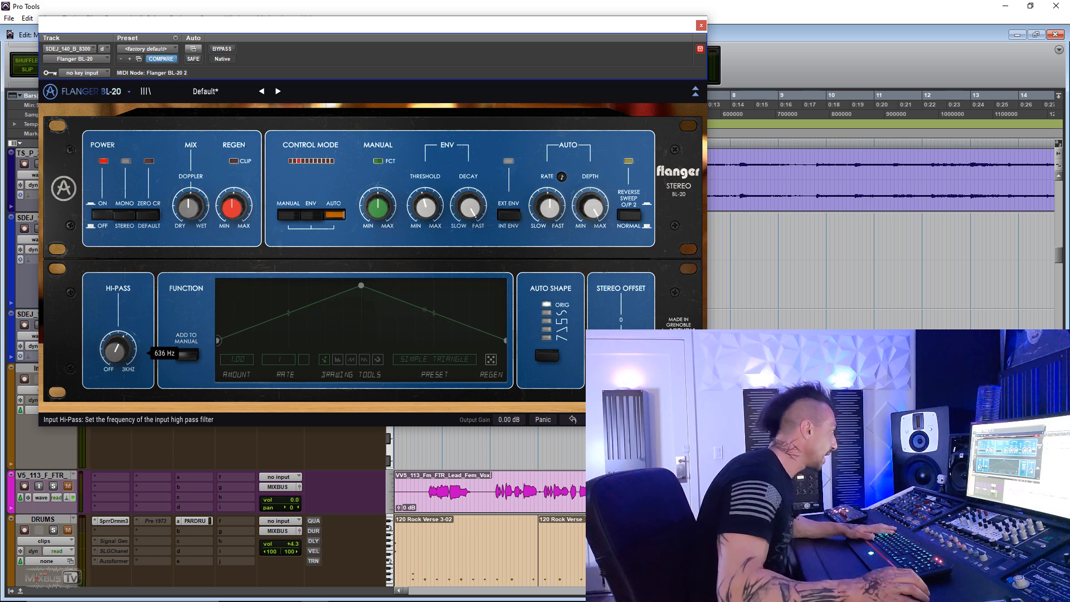
left_click_drag(117, 348, 146, 340)
left_click(187, 354)
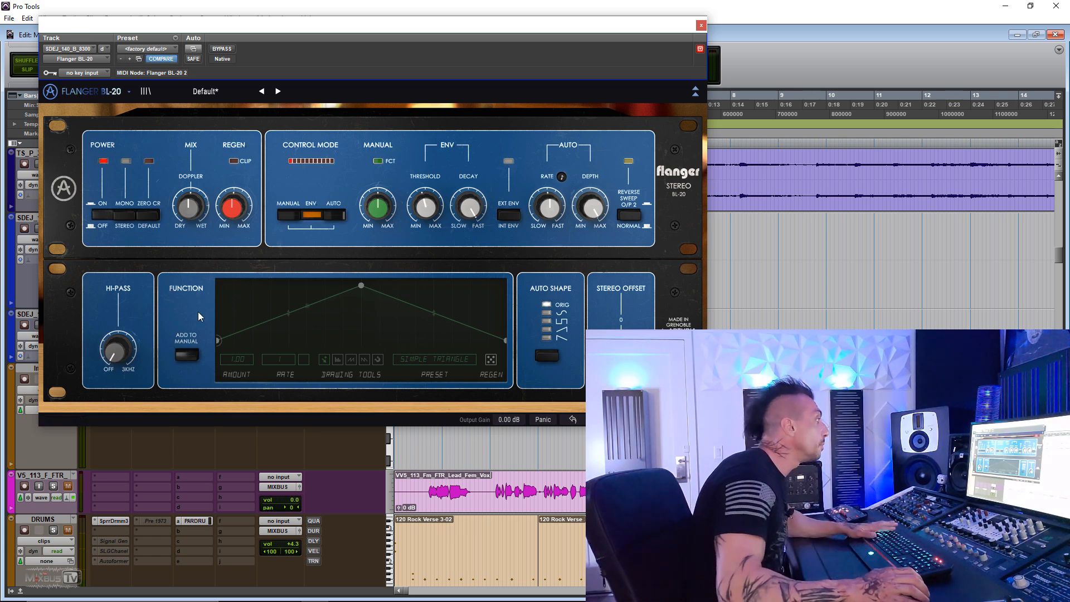
left_click(311, 214)
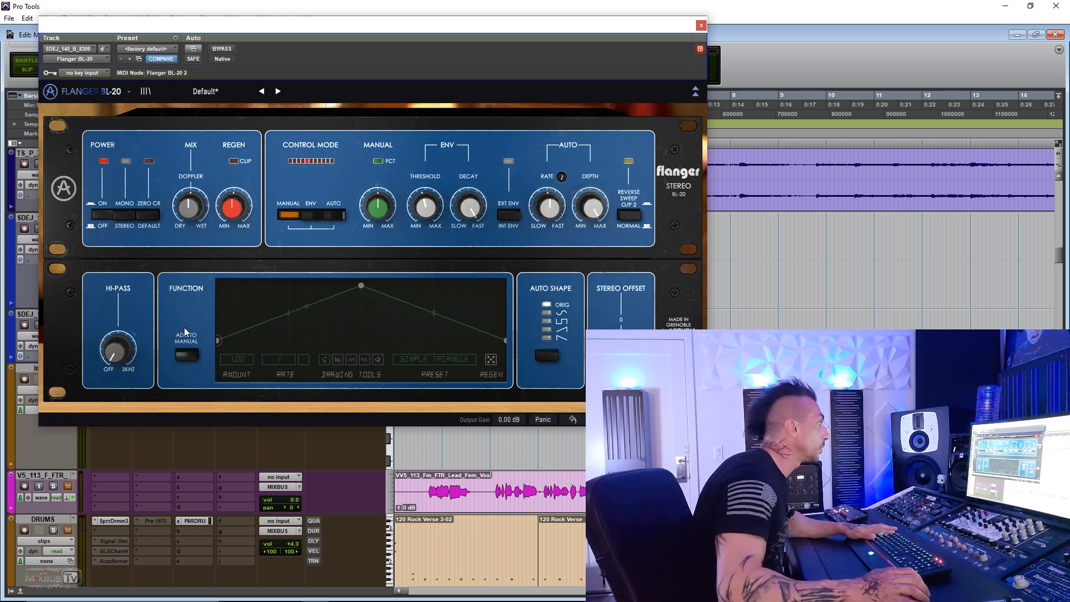
left_click(189, 354)
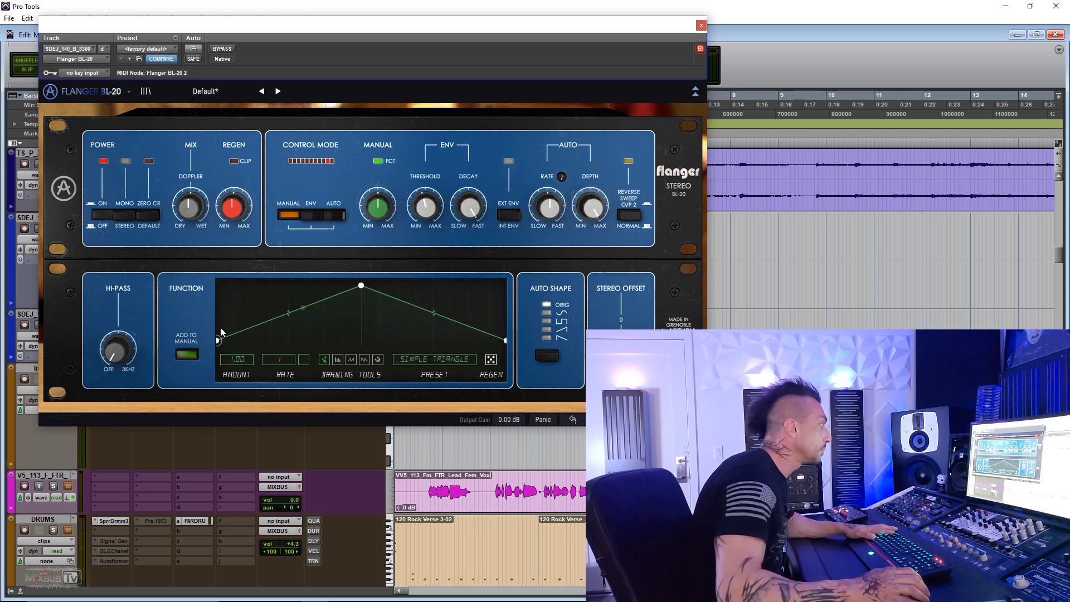
- Reshape the function curve during playback by moving its peak earlier and drawing a series of ramps across the second half
key("space")
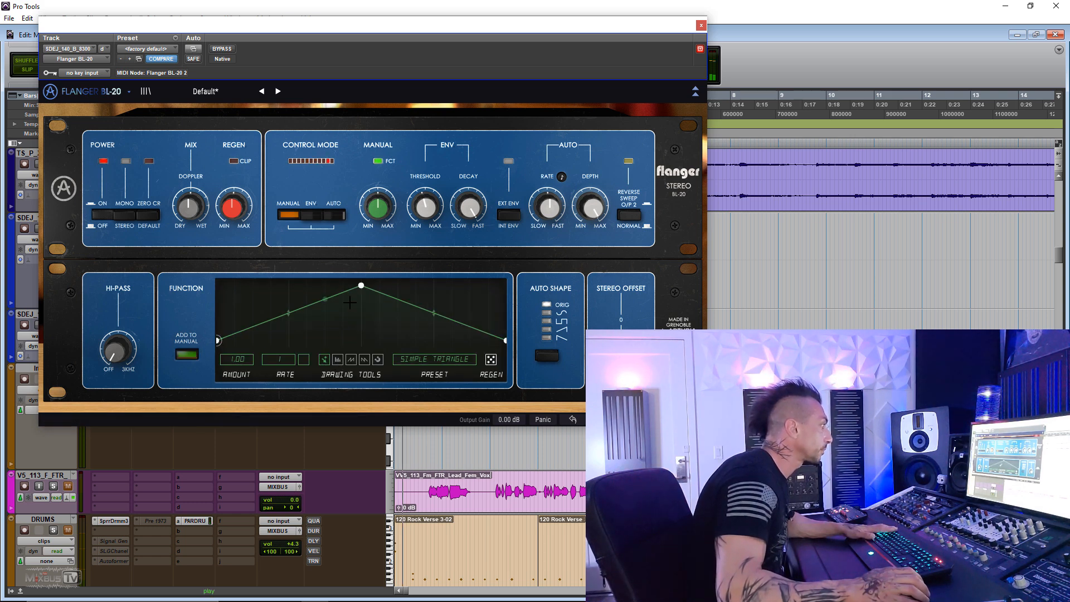
mouse_move(361, 286)
left_mouse_down()
mouse_move(349, 335)
mouse_move(260, 299)
left_mouse_up()
left_click(350, 360)
mouse_move(377, 326)
left_mouse_down()
mouse_move(415, 288)
mouse_move(479, 283)
left_mouse_up()
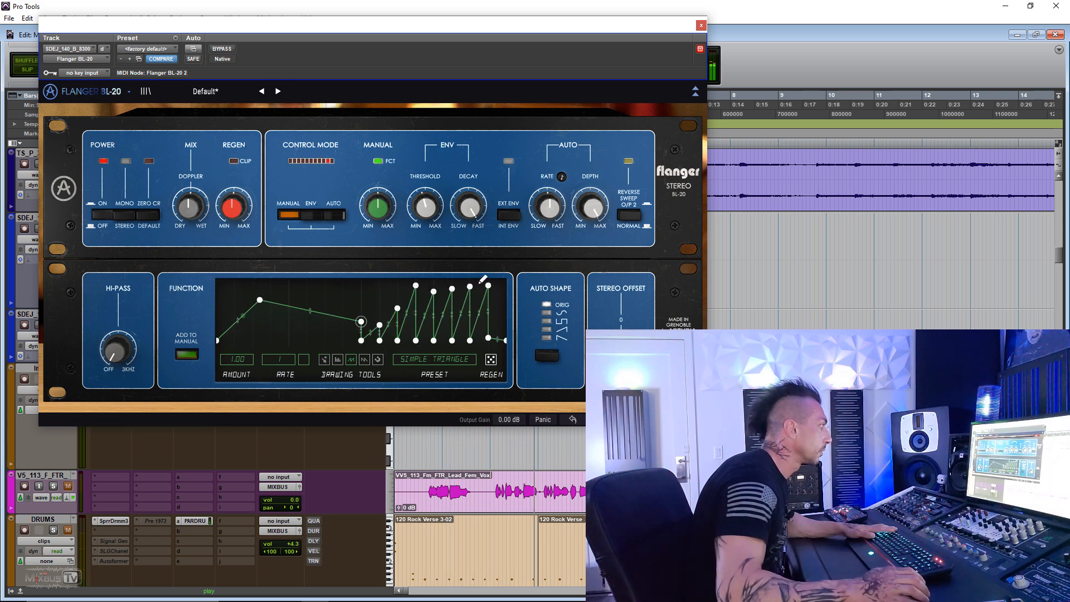
- Set the auto shape to the third option and regenerate the function curve with its rate at 1/8d
left_click(546, 355)
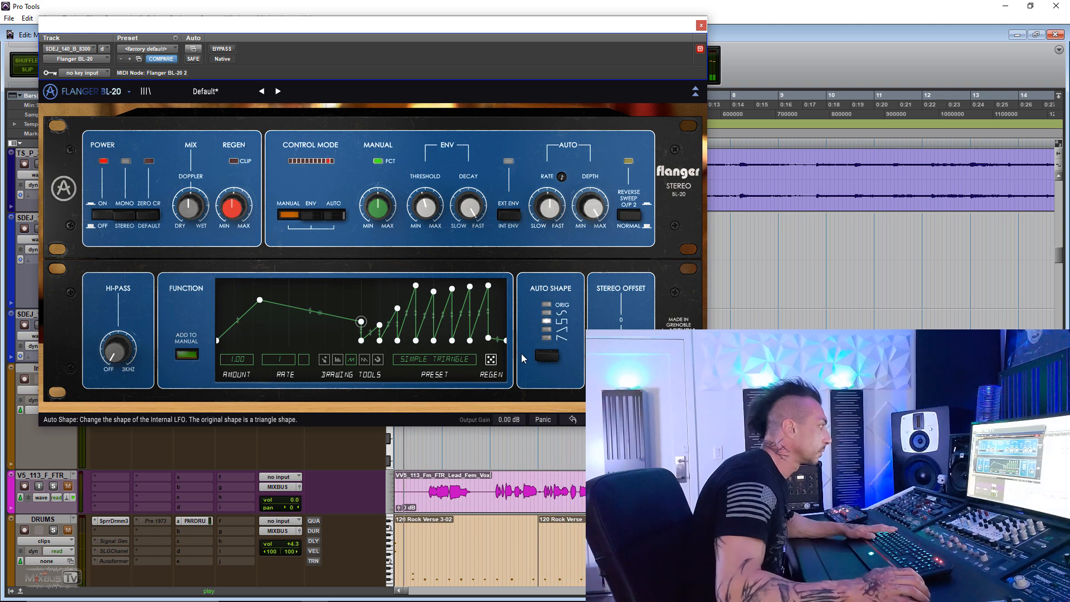
mouse_move(491, 364)
left_mouse_down()
mouse_move(491, 329)
mouse_move(491, 352)
left_mouse_up()
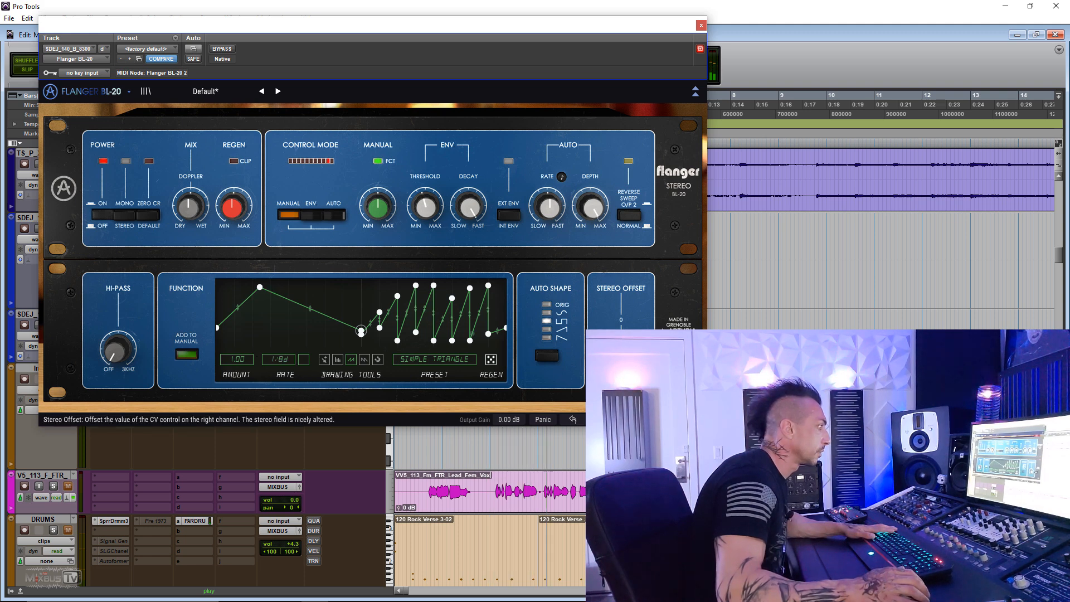
- Turn off the Add to Manual function, set the control mode to ENV, and raise the envelope threshold
left_click(186, 355)
left_click(314, 216)
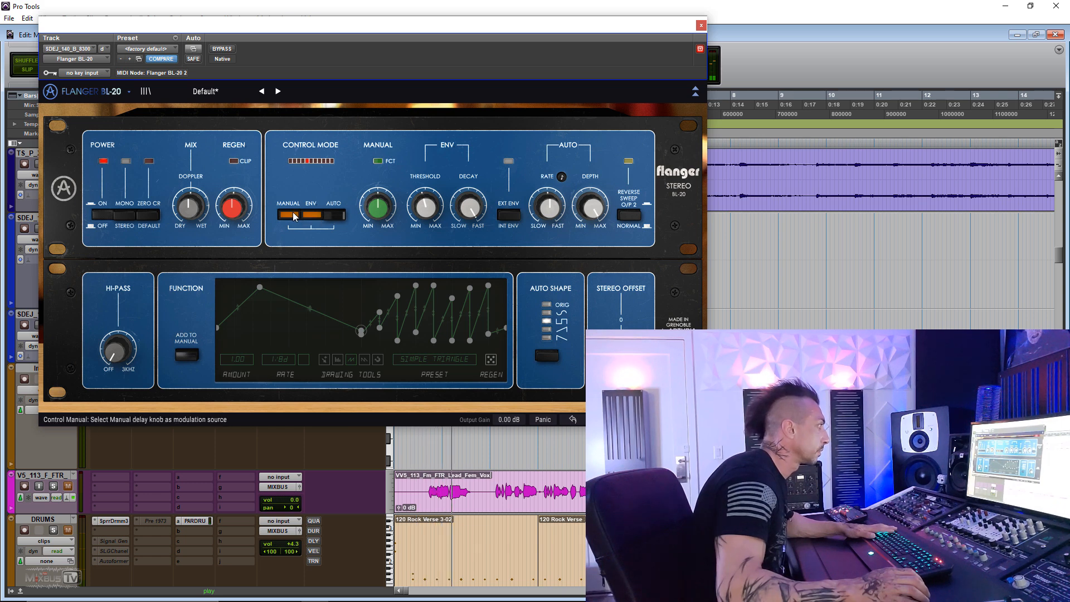
left_click_drag(418, 205, 486, 217)
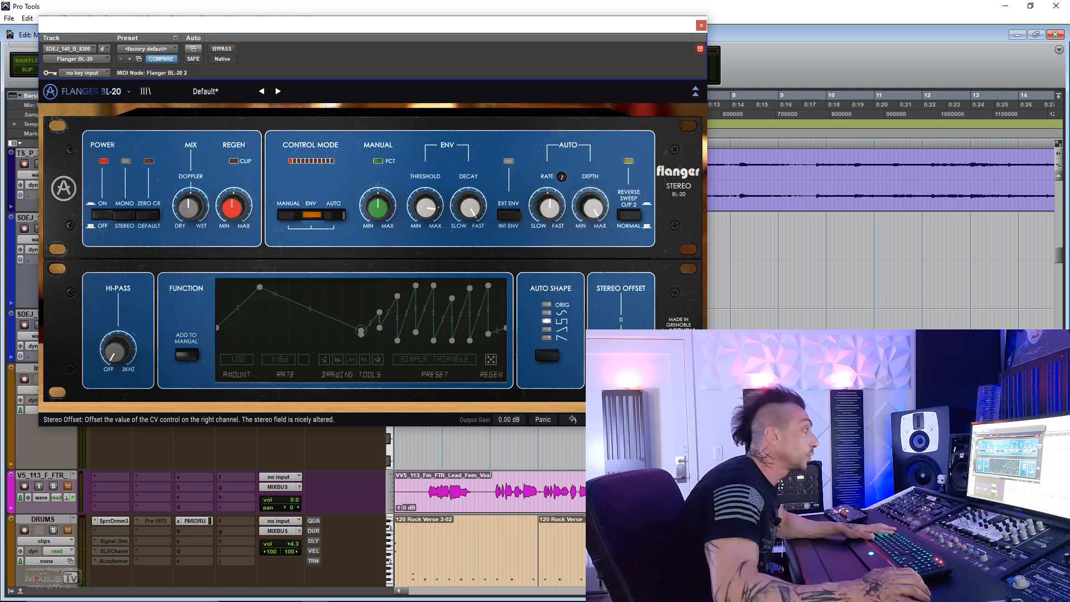
- Close the flanger and make its insert on the SDEJ_140 drum track inactive
left_click(700, 25)
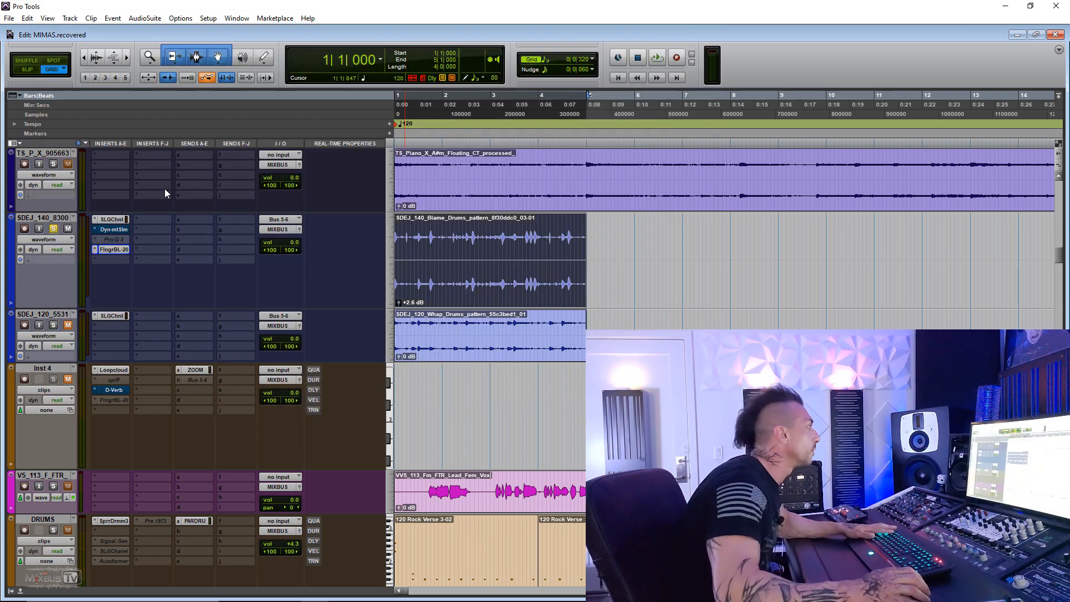
right_click(114, 247)
left_click(133, 263)
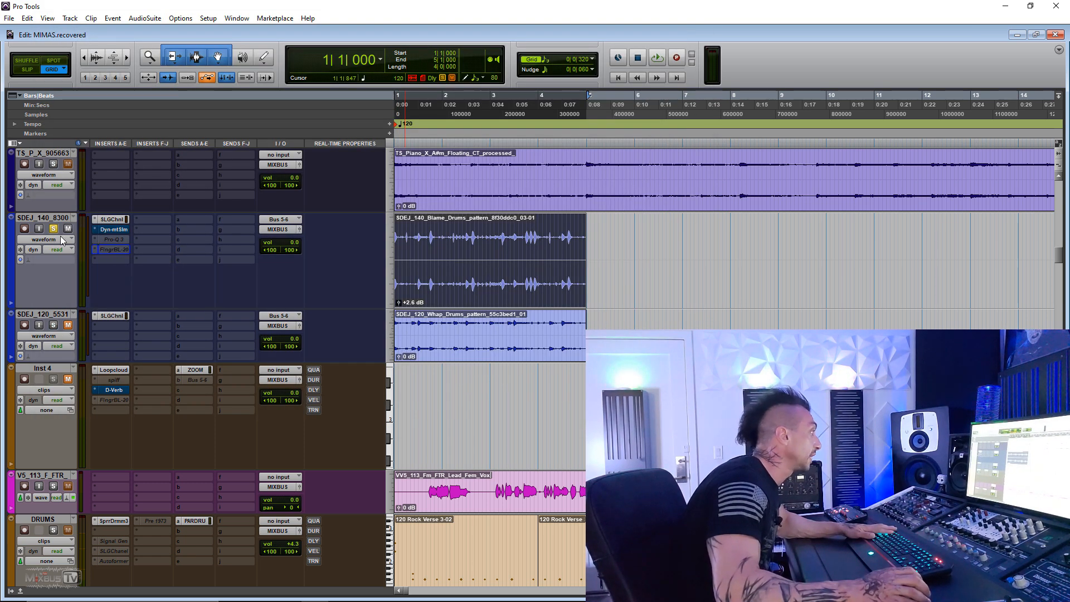
- Play the selected lead vocal section with the flanger's Robotic Voice preset and take the plug-in out of bypass
scroll(229, 283, "down", 10)
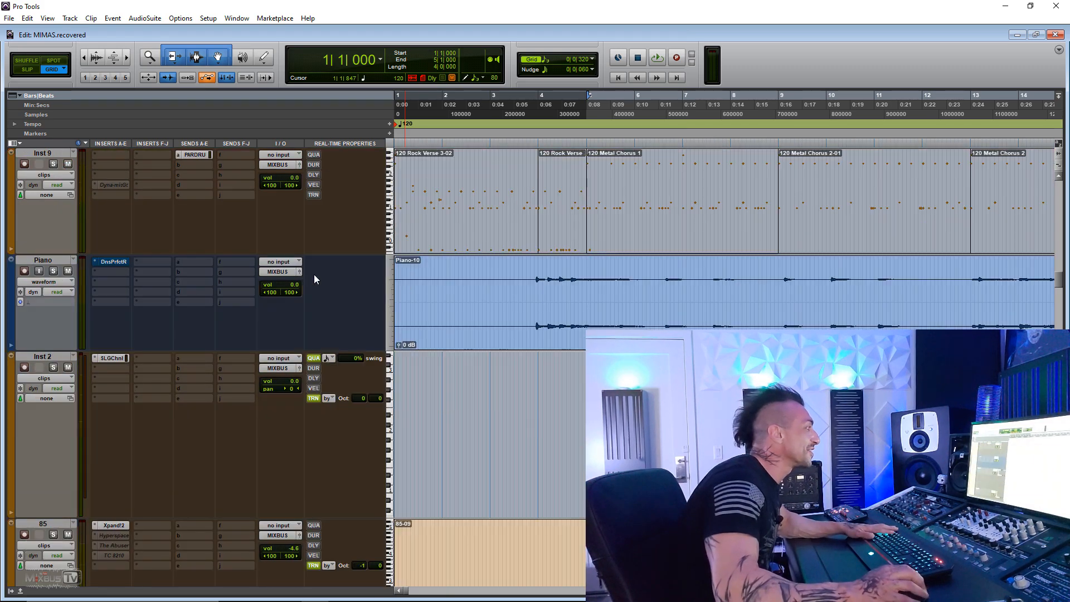
key("r")
scroll(448, 264, "down", 5)
scroll(449, 260, "up", 10)
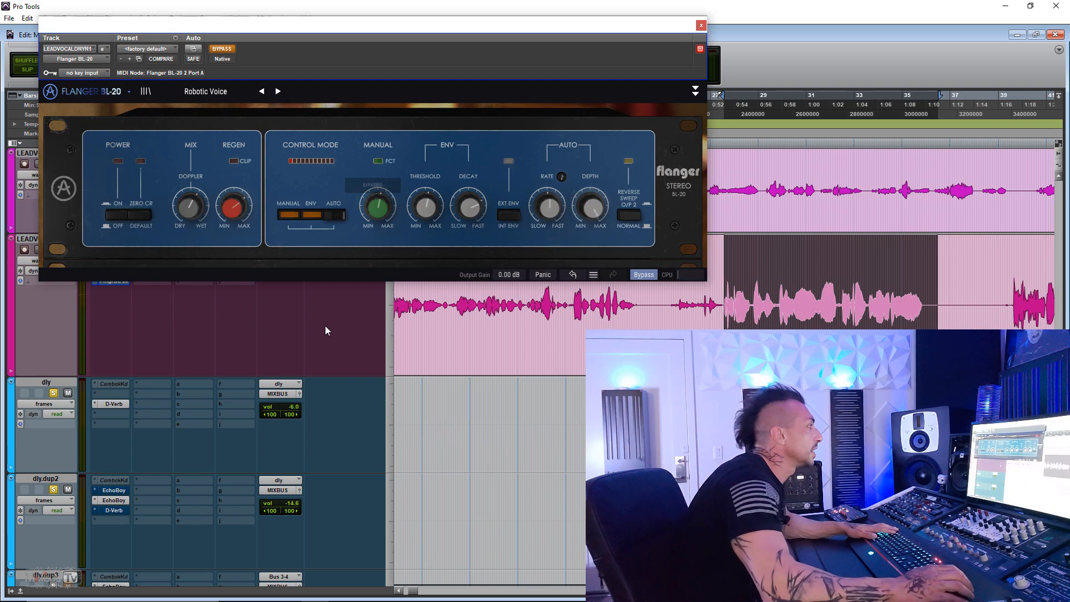
key("space")
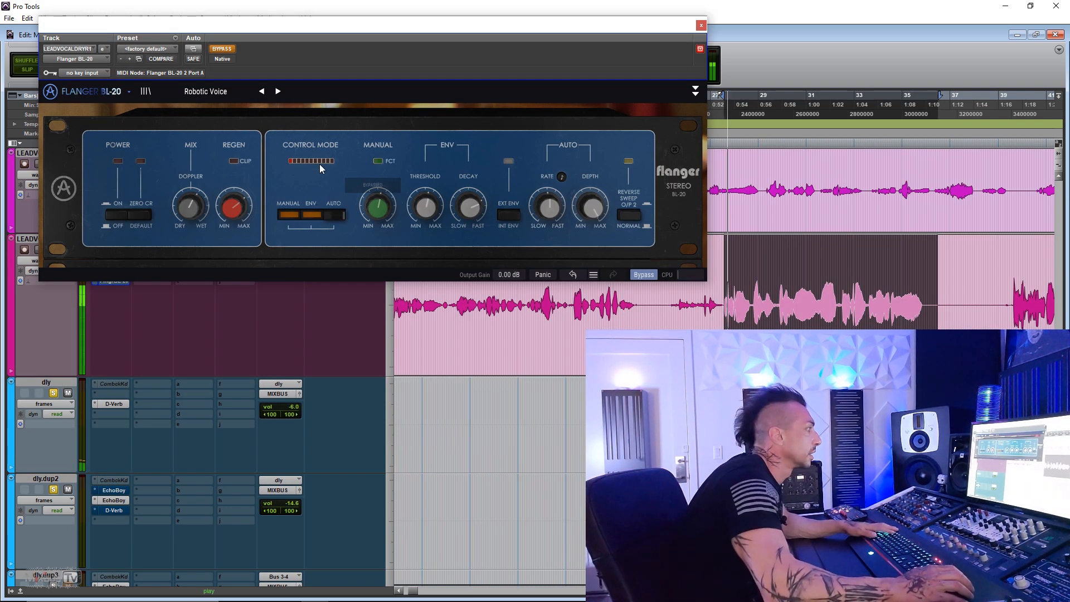
key("t")
key("t")
left_click(227, 49)
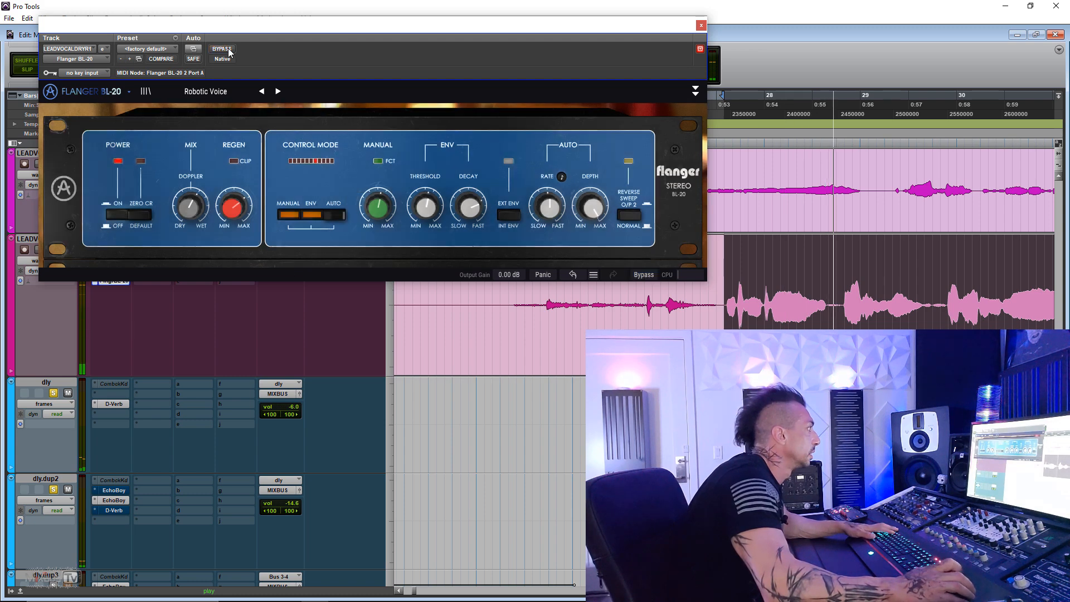
- Show the vocal flanger's advanced section and switch its sweep to reverse
left_click(696, 91)
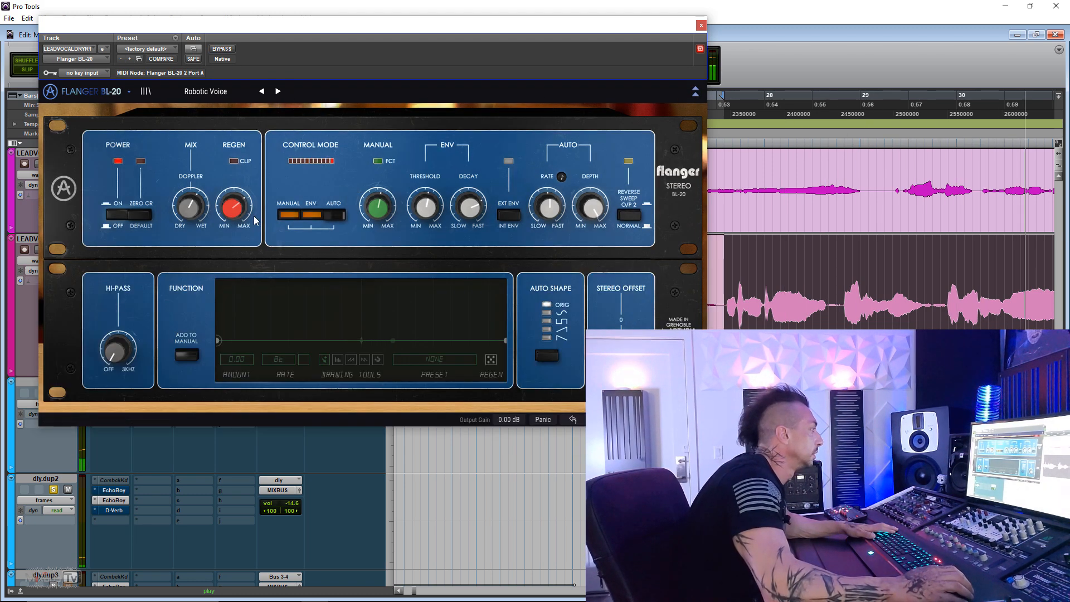
left_click(619, 218)
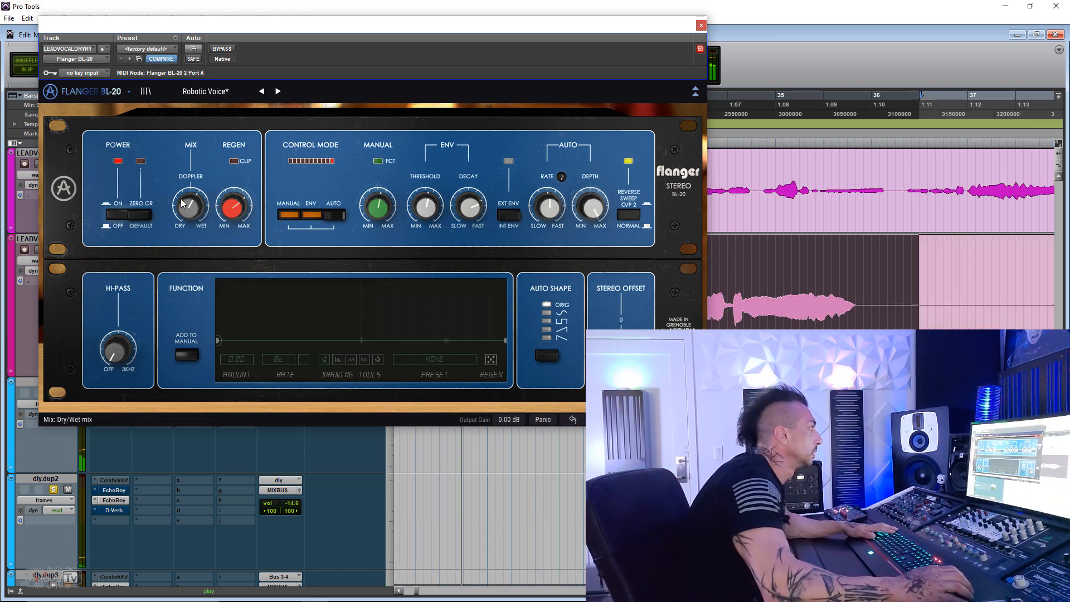
- Set the vocal flanger's mix toward the dry side and play the lead vocal with the plug-in bypassed and active for comparison
mouse_move(194, 209)
left_mouse_down()
mouse_move(193, 226)
mouse_move(193, 201)
left_mouse_up()
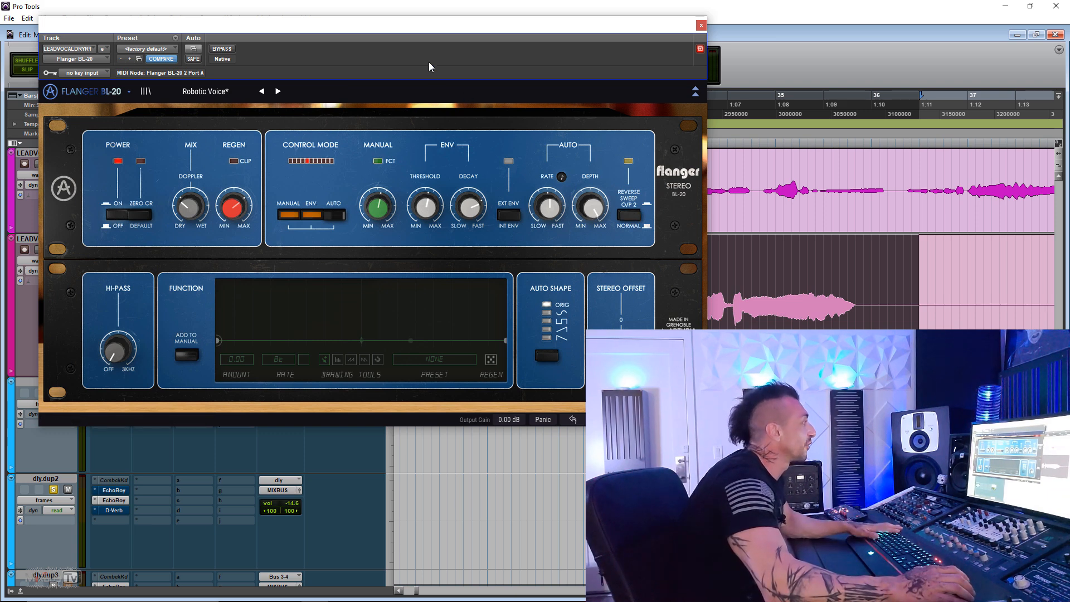
left_click(213, 50)
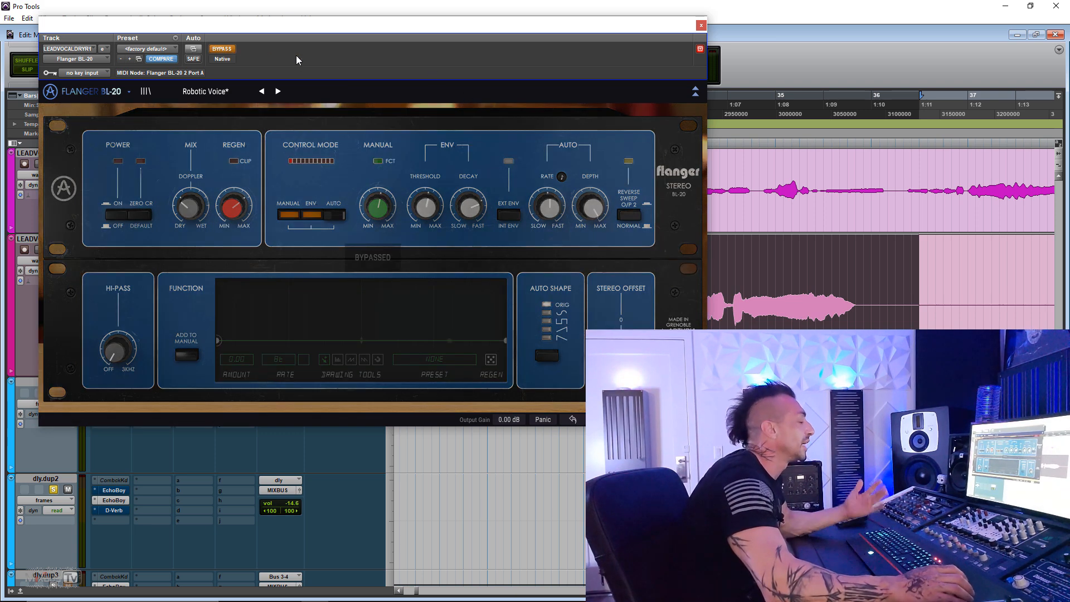
key("space")
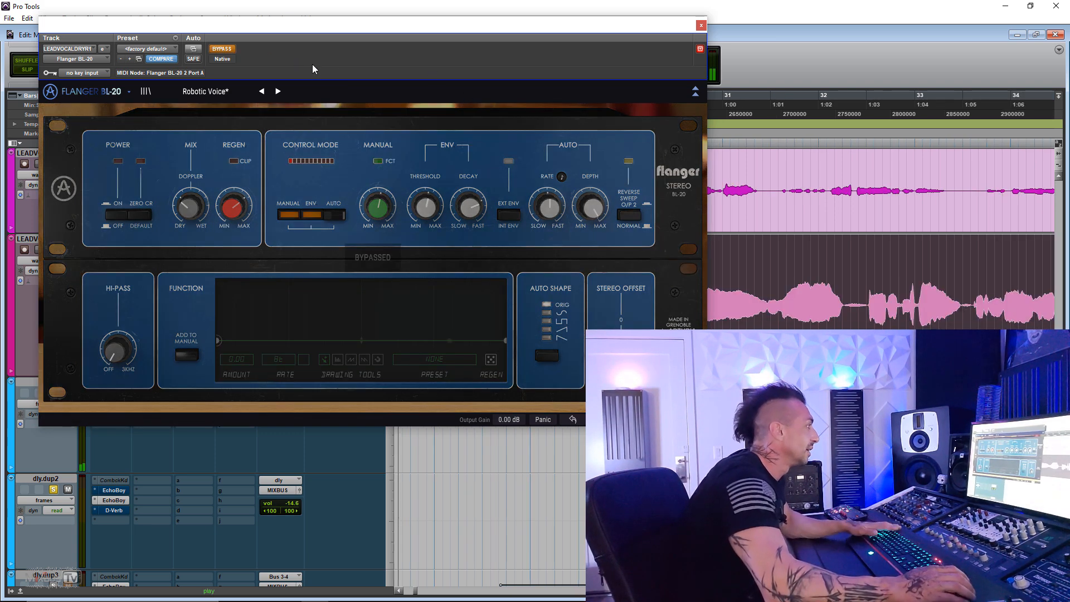
left_click(222, 50)
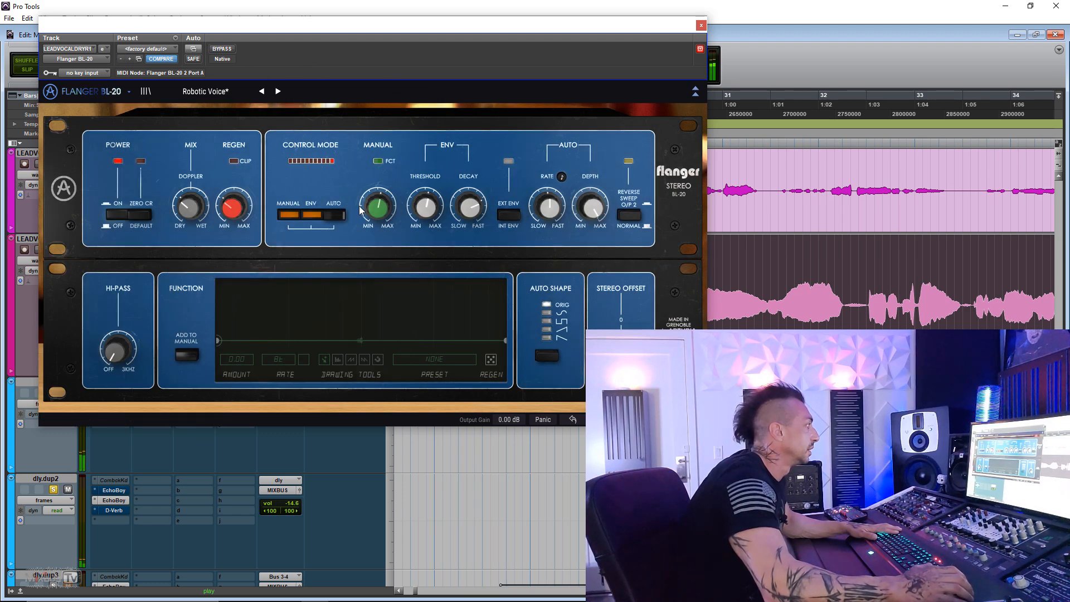
- Set the flanger to ENV control only with an auto depth of 0.696, reverse the sweep and raise the high-pass filter
left_click_drag(425, 207, 425, 187)
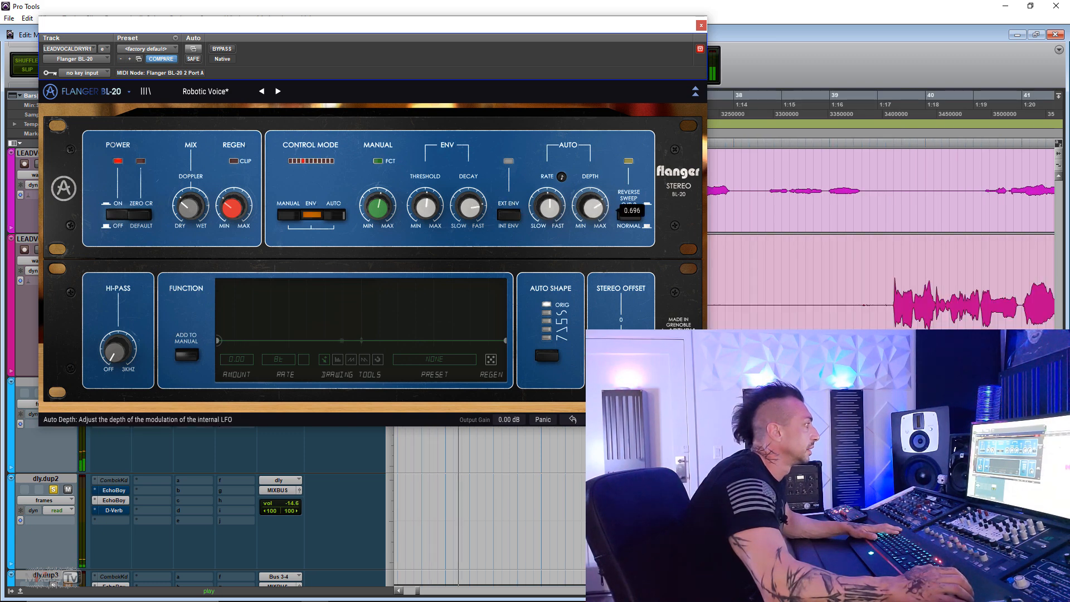
left_click(630, 216)
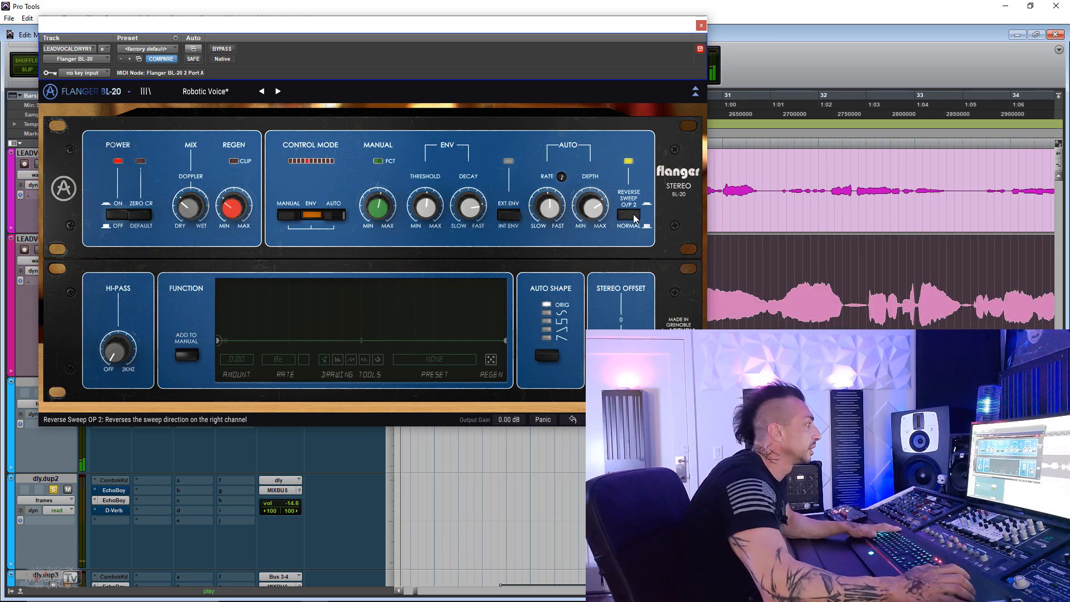
left_click_drag(126, 357, 126, 350)
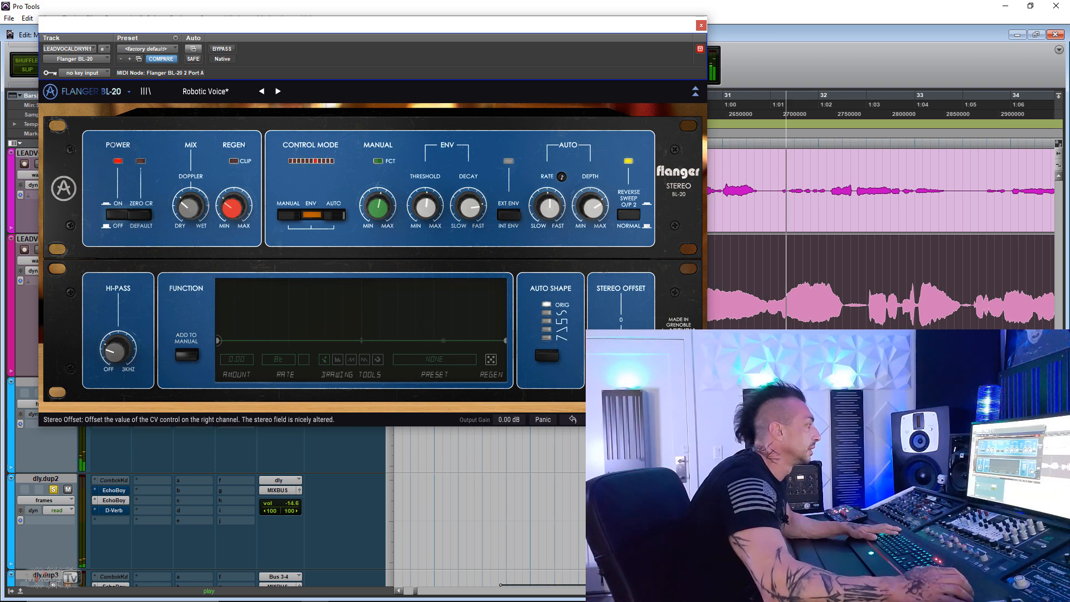
- Switch the flanger's control mode to AUTO, with the envelope decay at 3.43 s and the mix at 88.0 %
left_click(336, 217)
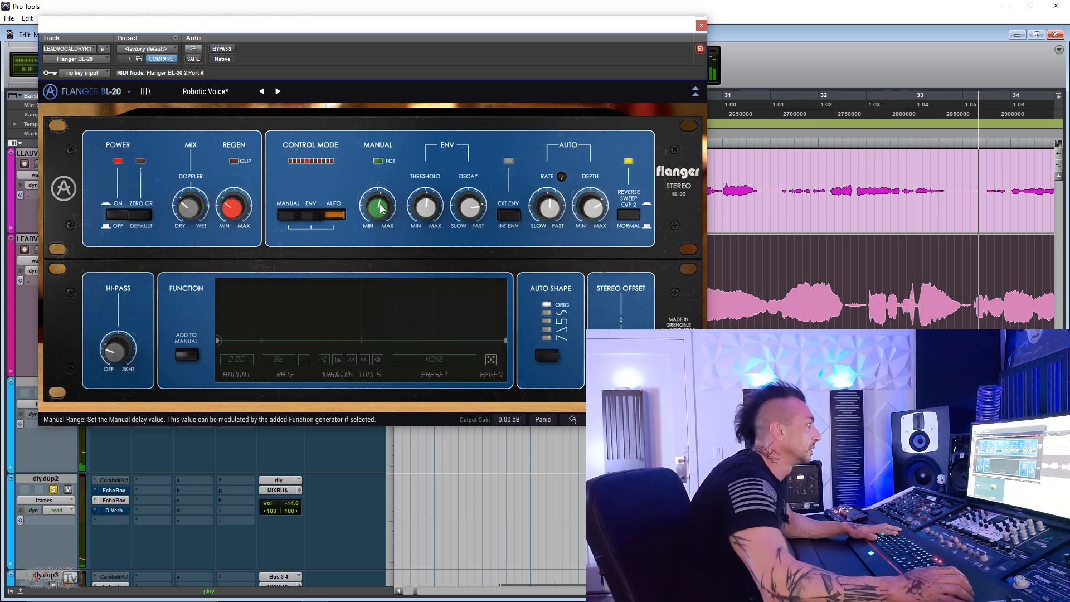
mouse_move(480, 208)
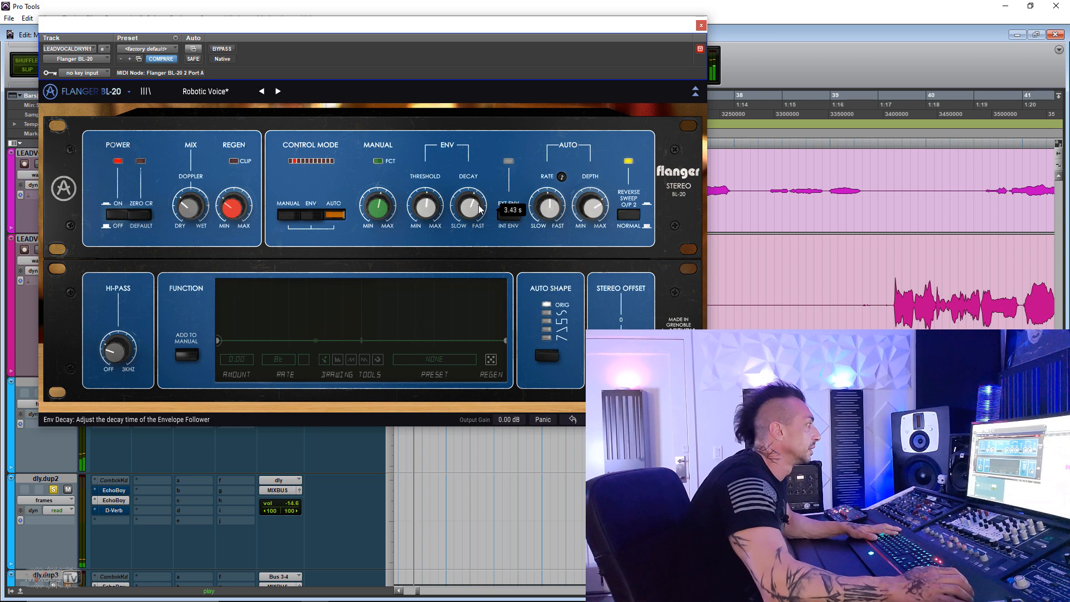
mouse_move(234, 208)
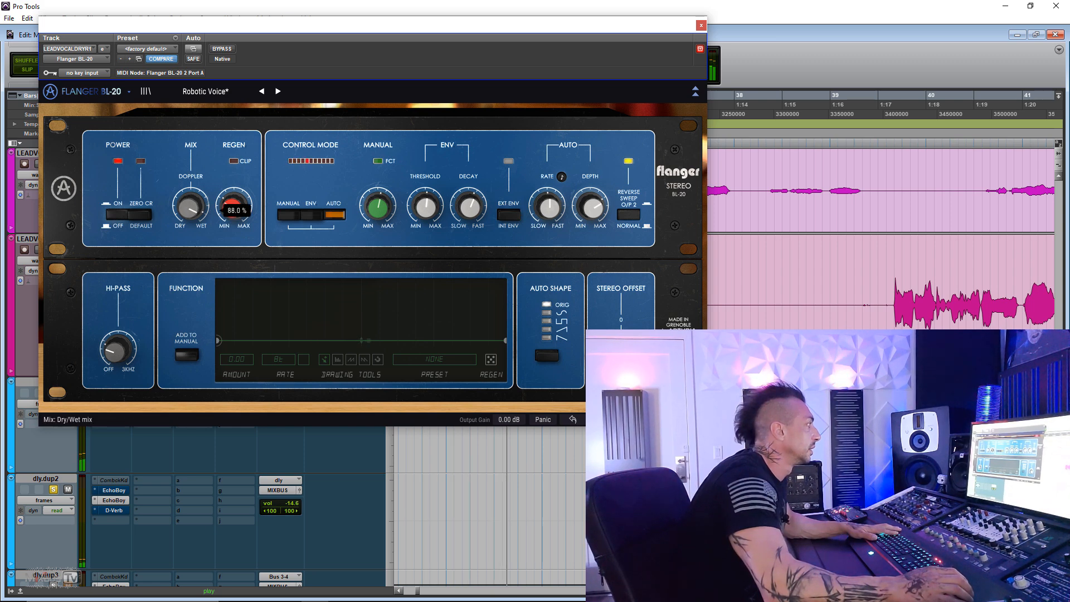